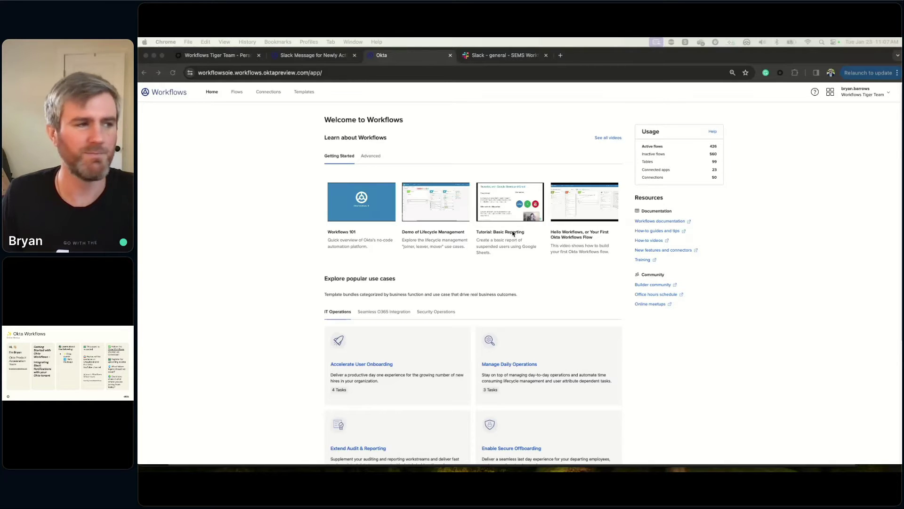
Step: Look over the Workflows home page resources and view the community office hours schedule, closing it when done
scroll(493, 238, down, 2)
scroll(491, 238, up, 2)
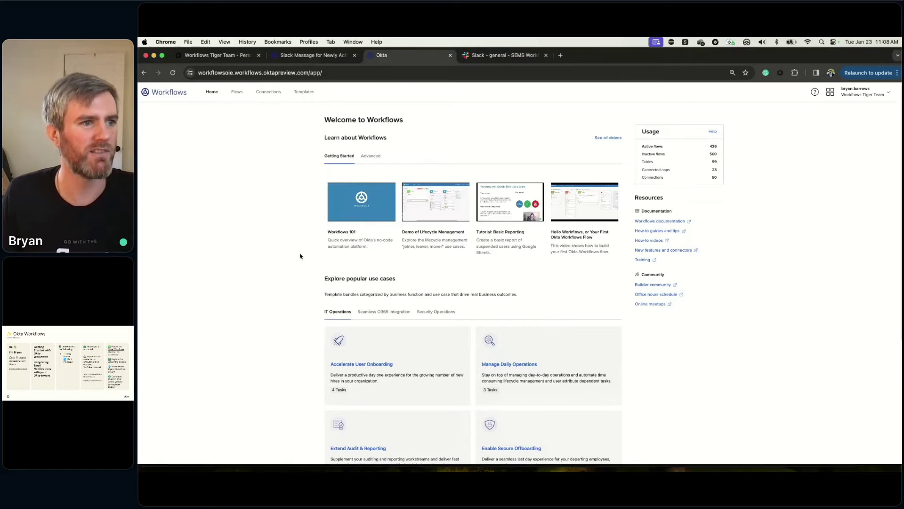
scroll(300, 256, down, 3)
scroll(300, 256, up, 3)
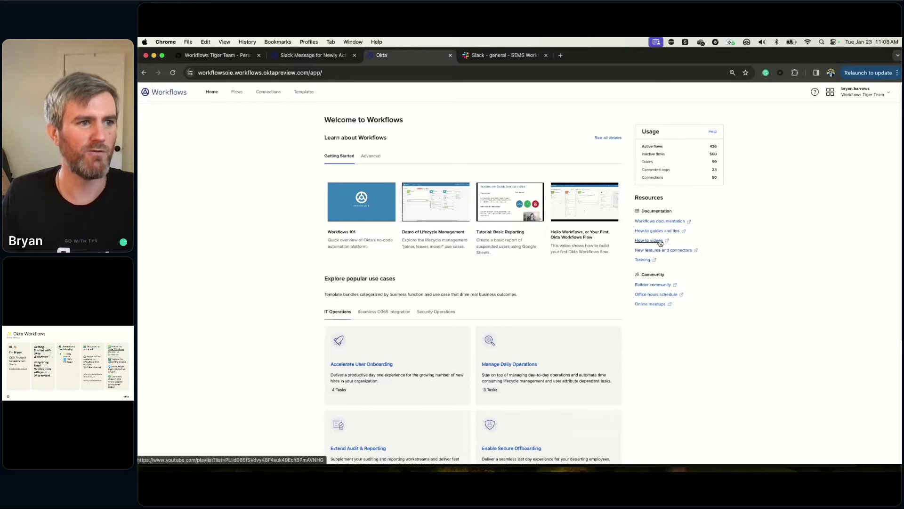
click(680, 296)
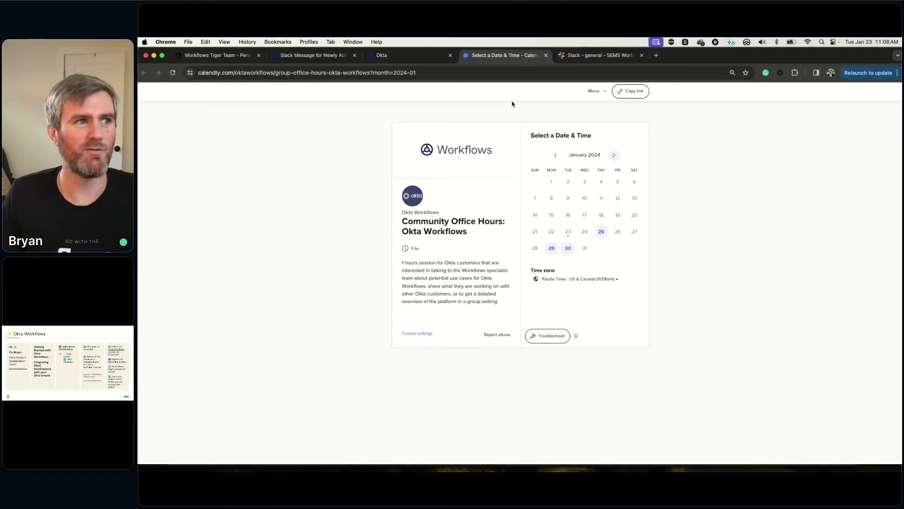
click(546, 57)
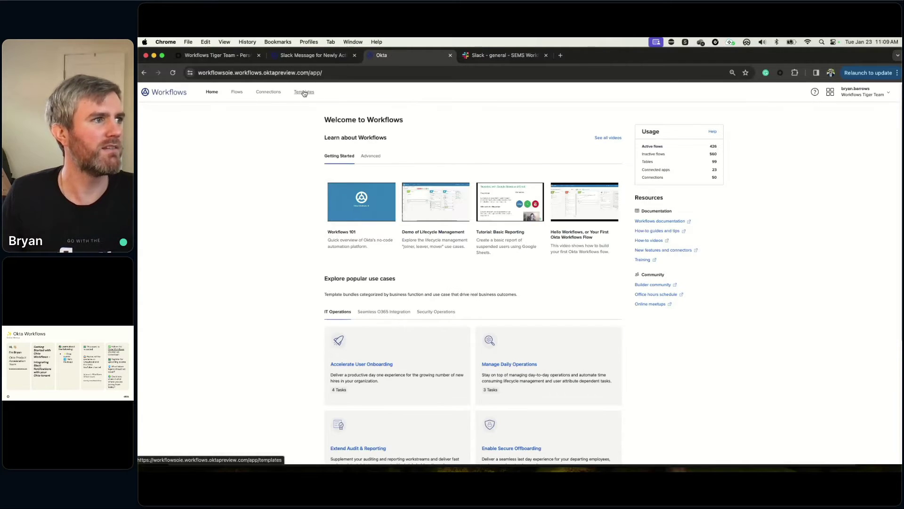
Step: Open the flows list and review the cards of the existing "Slack Message for Newly Activated Users" flow
click(238, 94)
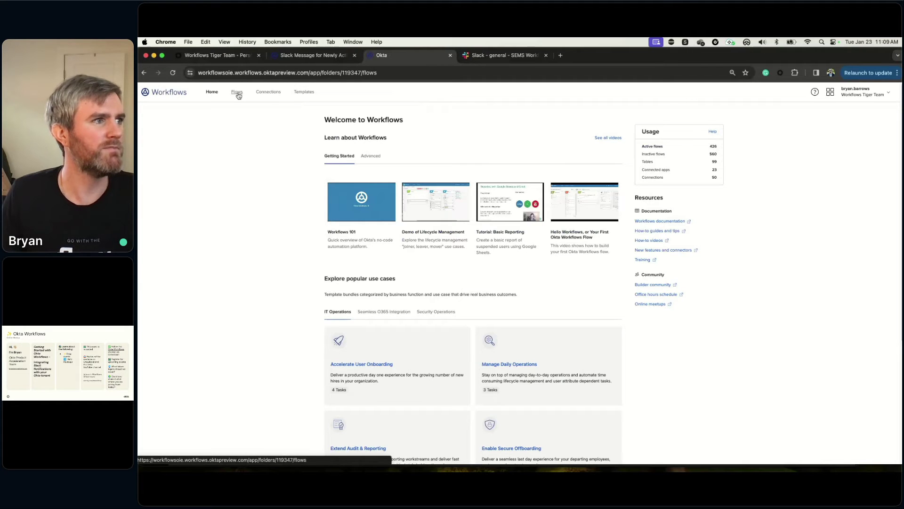
click(328, 56)
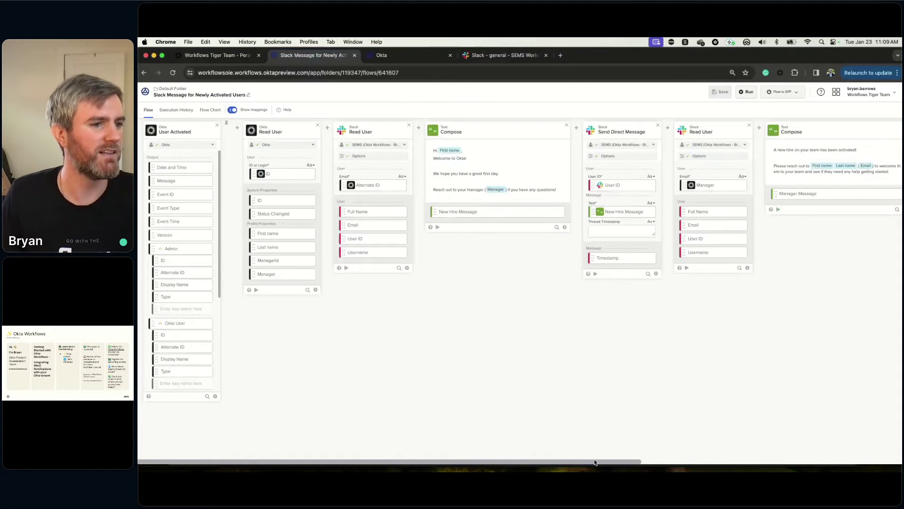
drag(588, 463, 563, 466)
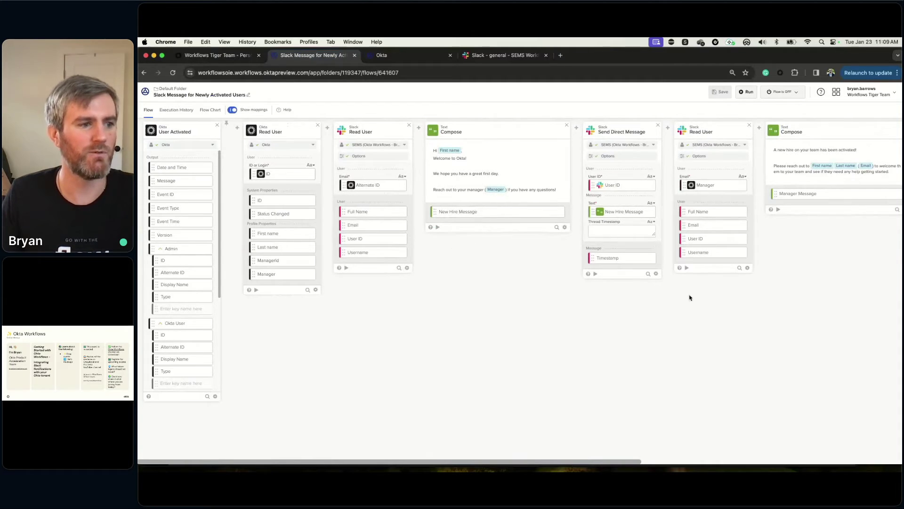
mouse_move(592, 463)
mouse_down()
mouse_move(716, 462)
mouse_move(587, 464)
mouse_up()
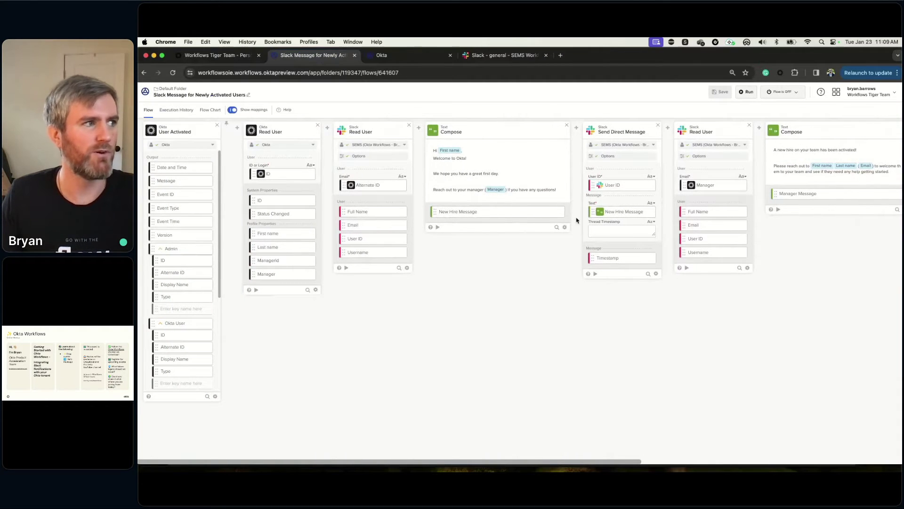
Step: Create a new flow in the Default Folder that is triggered by the Okta User Activated event
click(403, 56)
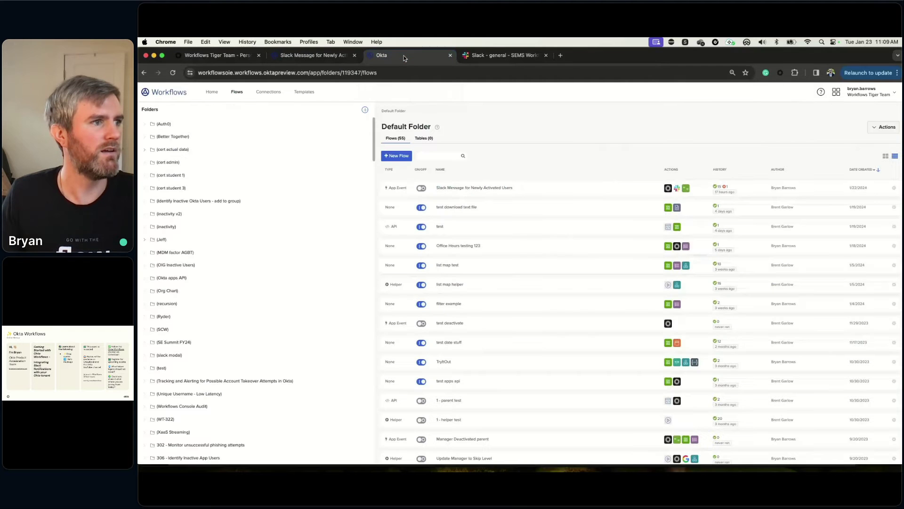
click(399, 156)
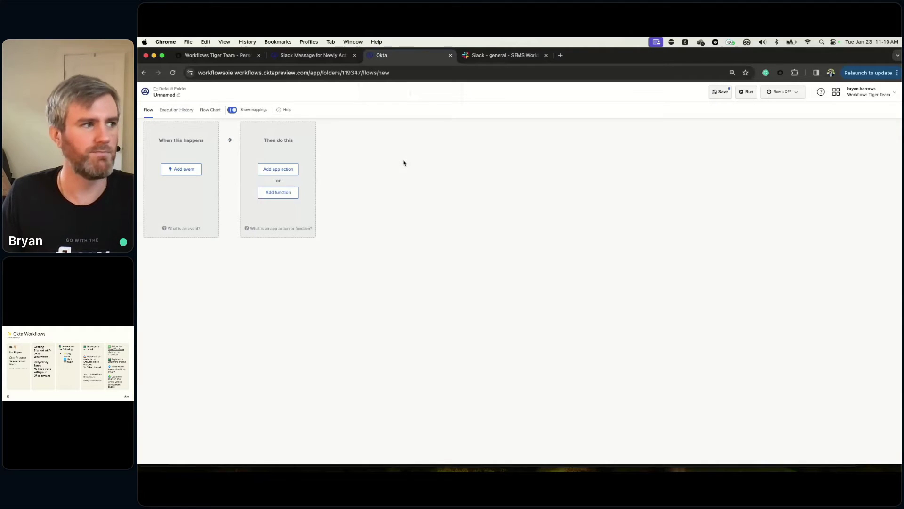
click(184, 172)
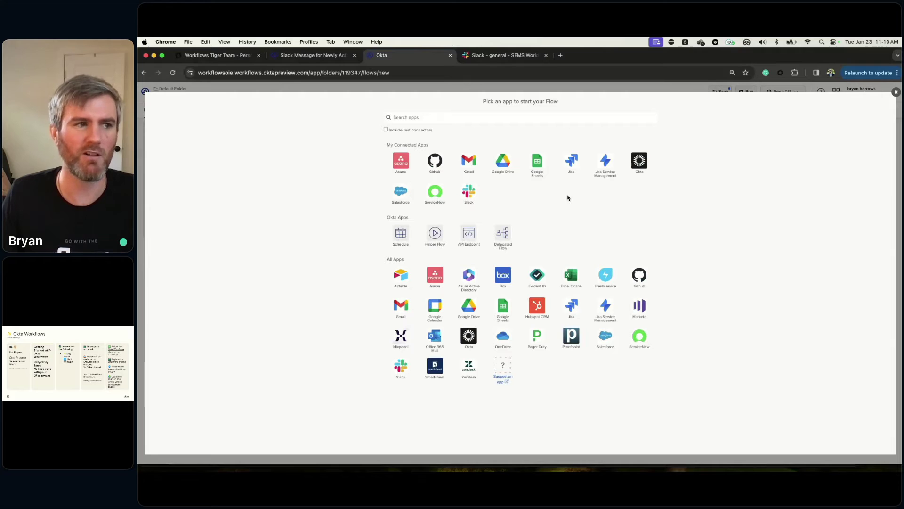
click(640, 161)
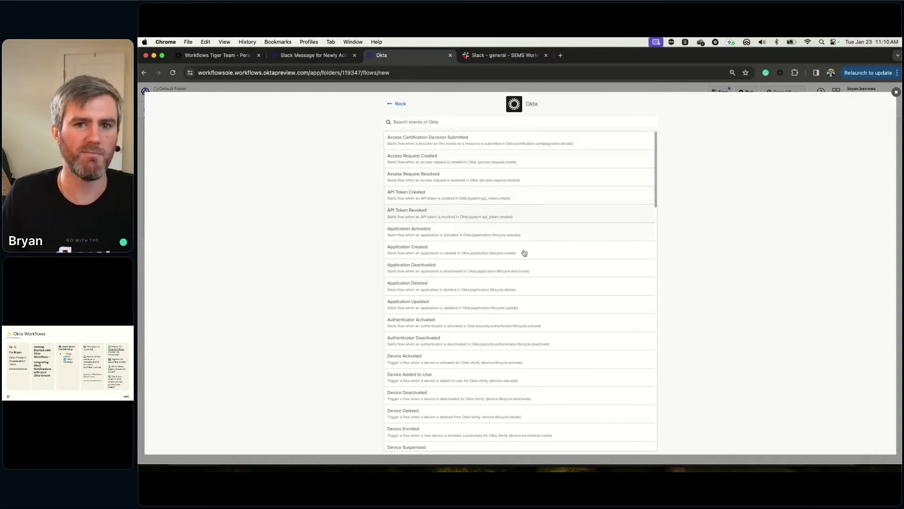
scroll(513, 278, down, 5)
scroll(514, 278, down, 12)
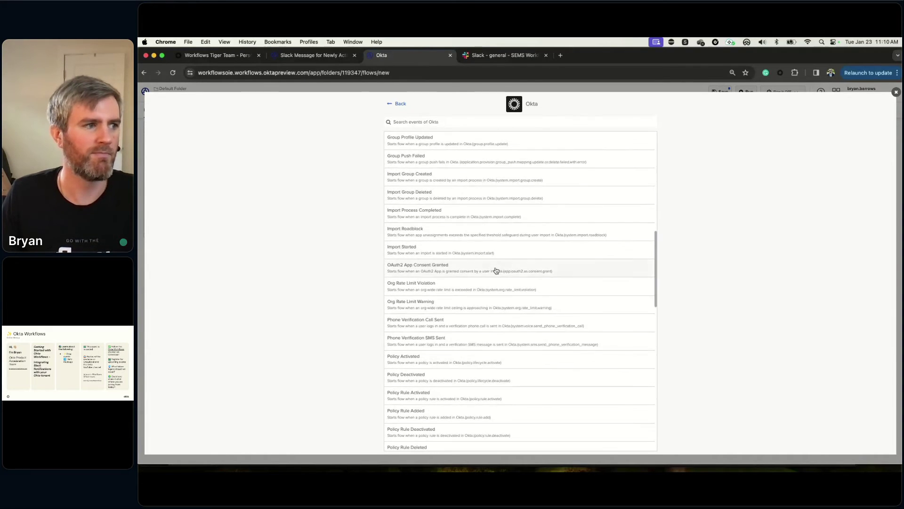
scroll(497, 271, down, 2)
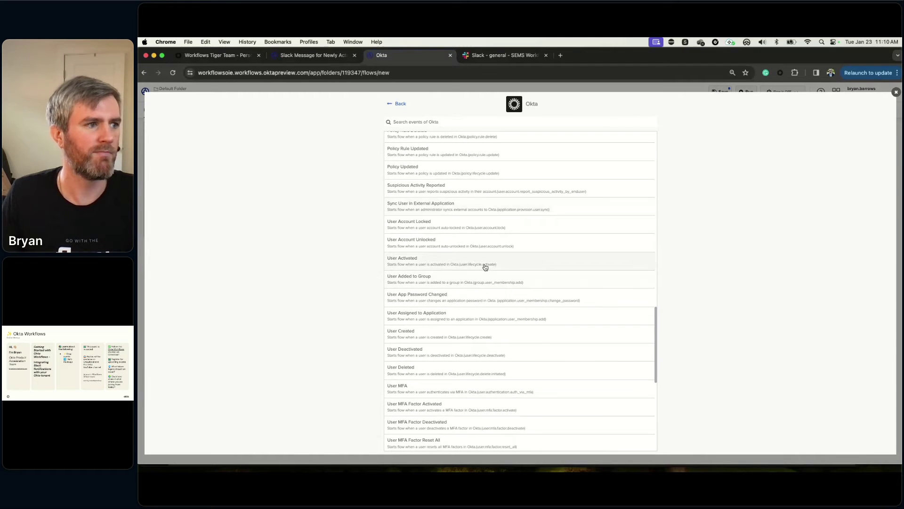
click(485, 267)
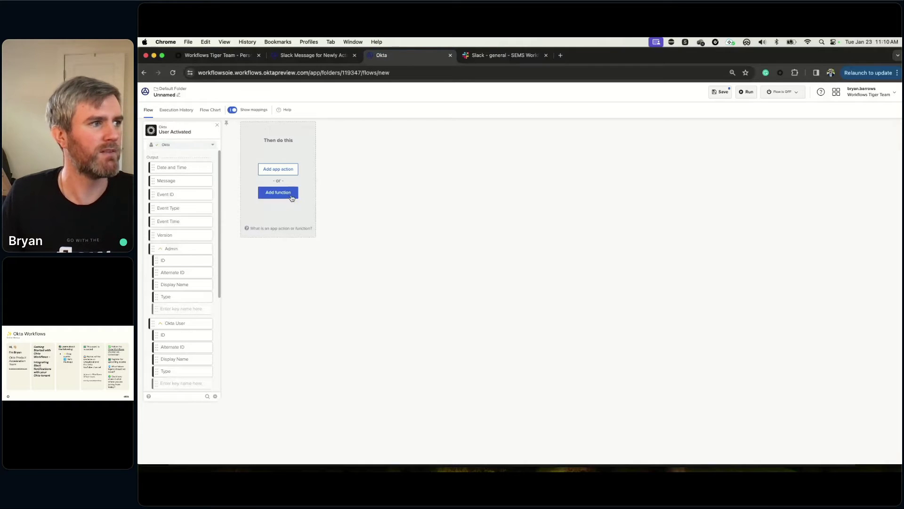
Step: Examine the output fields of the User Activated card, especially the ID under Okta User
click(289, 172)
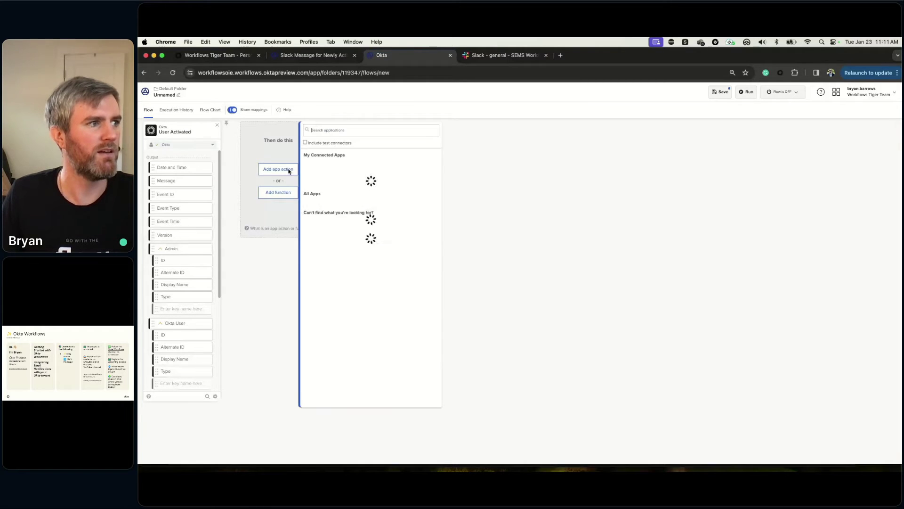
click(253, 235)
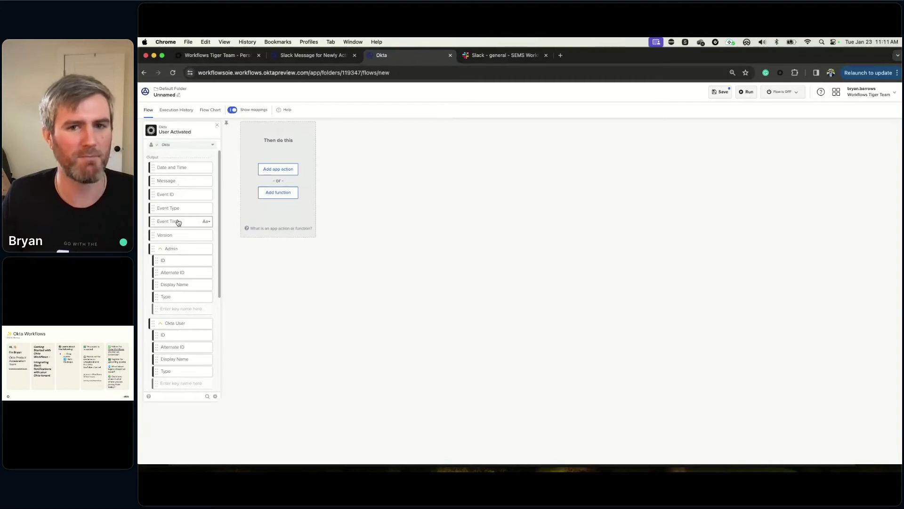
scroll(178, 222, down, 5)
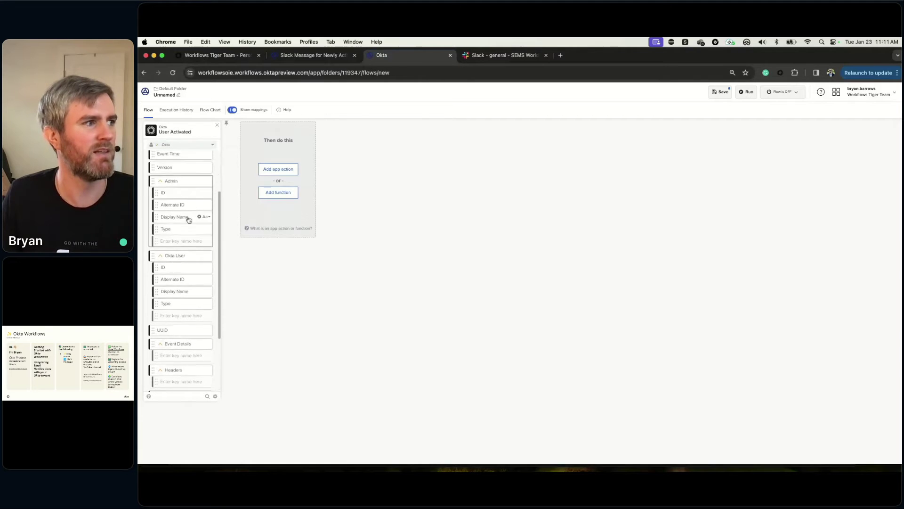
scroll(178, 161, up, 1)
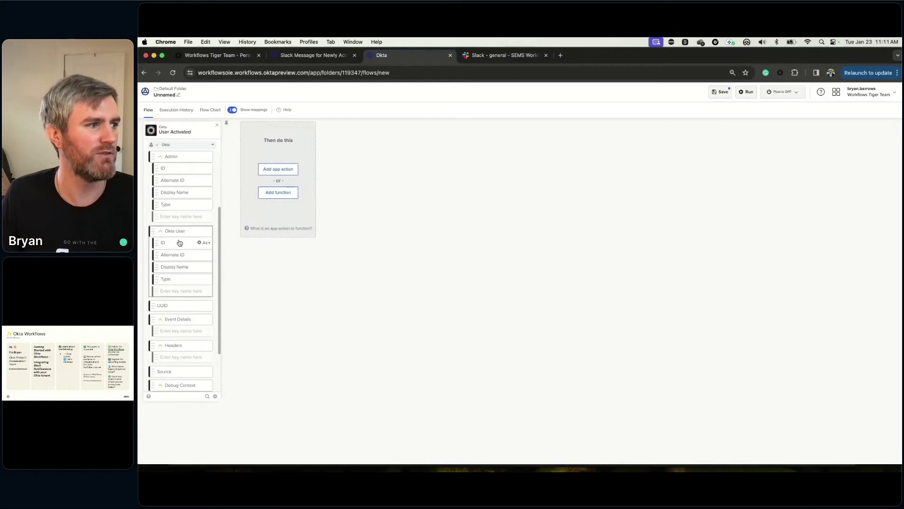
scroll(181, 240, down, 1)
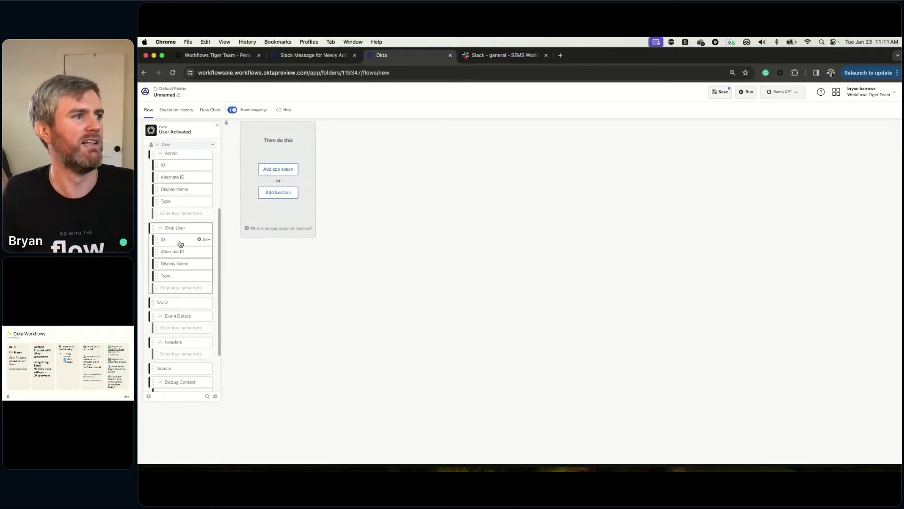
click(291, 169)
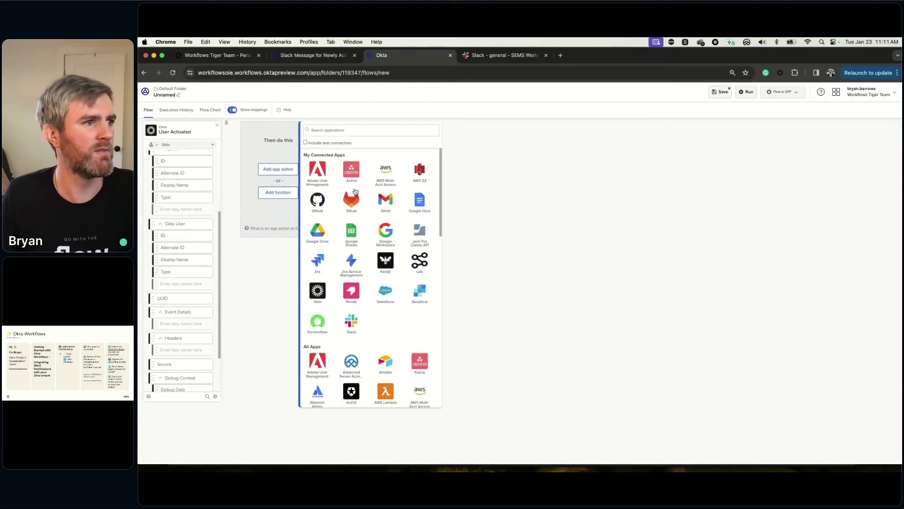
click(254, 261)
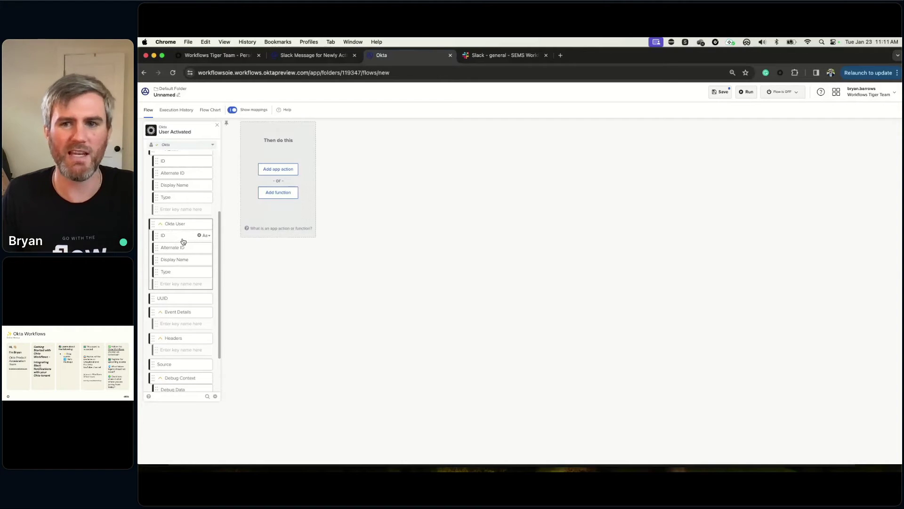
Step: Add the Okta Read User action after the User Activated event
click(279, 170)
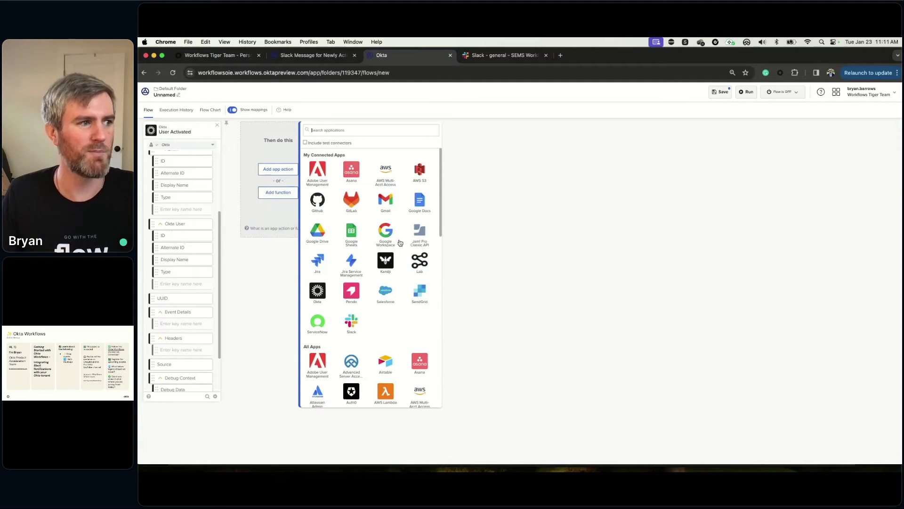
click(318, 292)
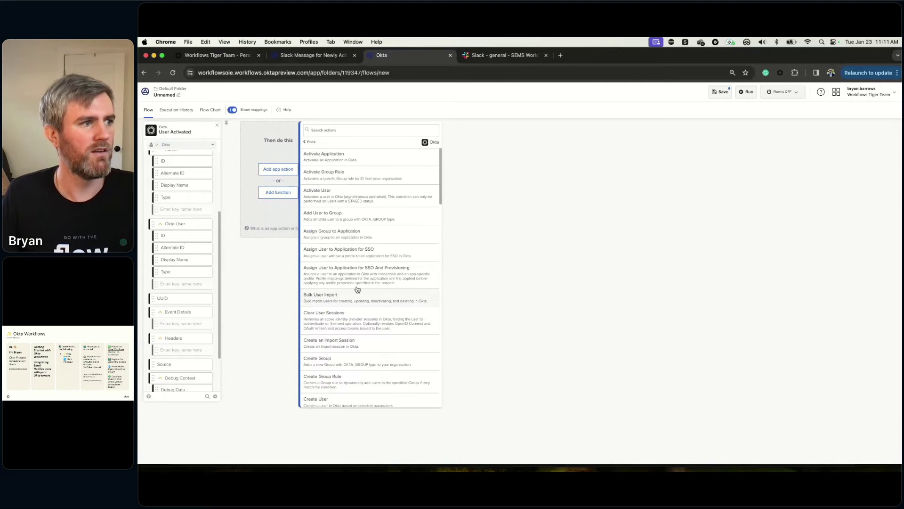
scroll(389, 294, down, 10)
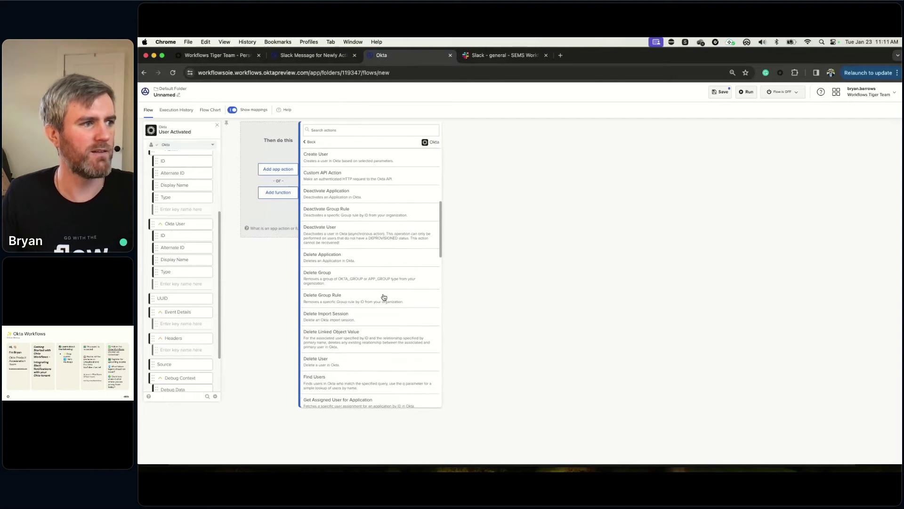
scroll(385, 297, down, 2)
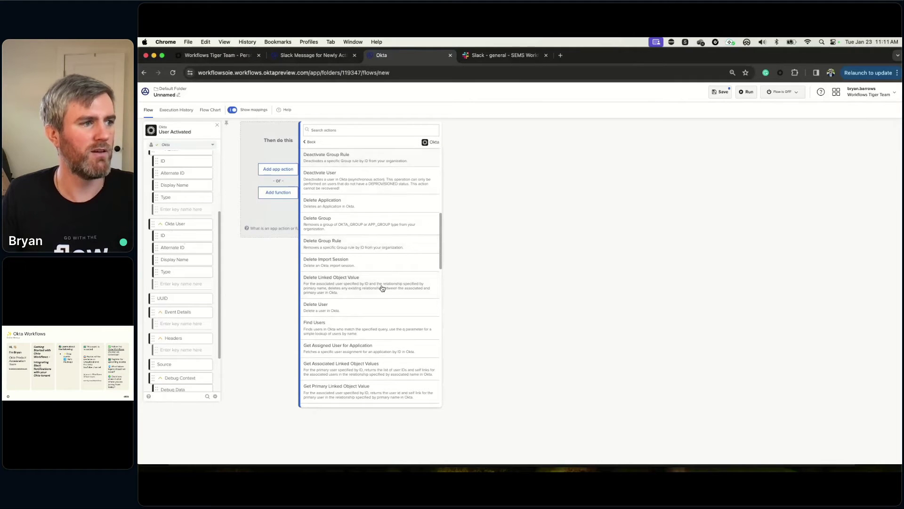
scroll(382, 288, down, 10)
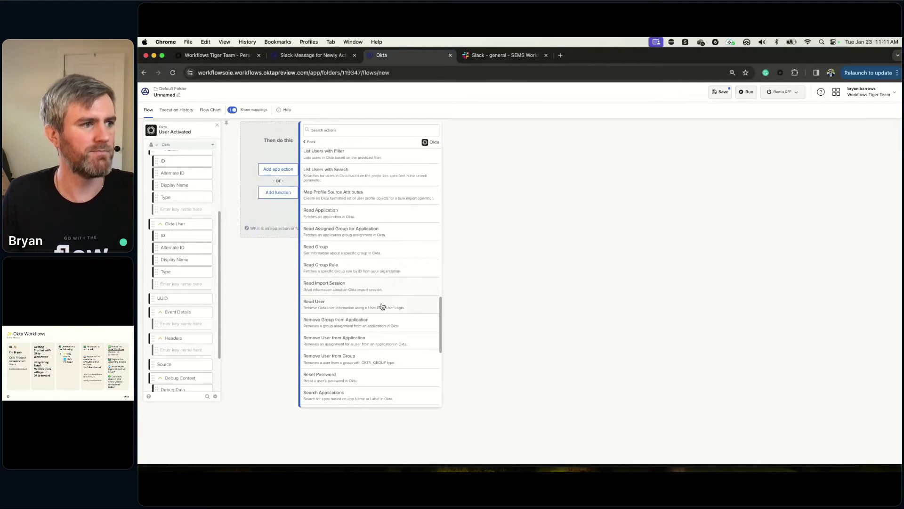
click(382, 305)
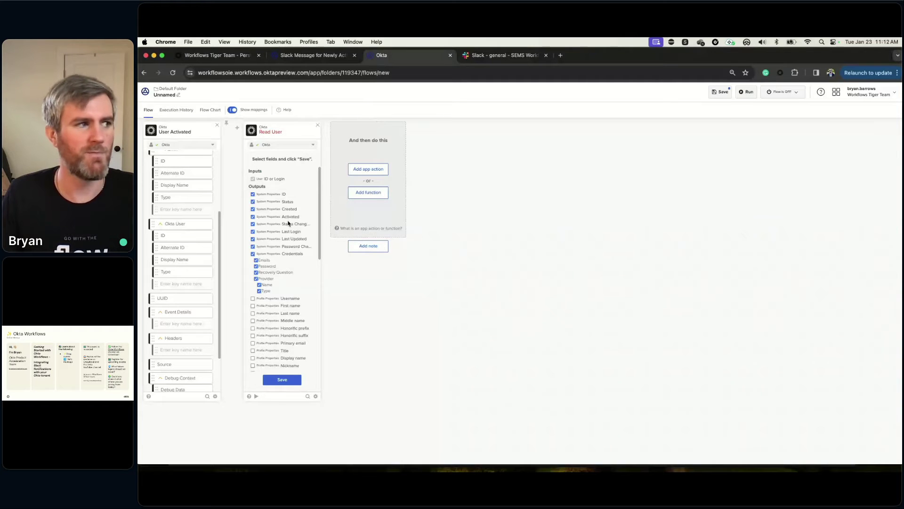
Step: Include First name, Last name, ManagerId and Manager in the Read User card's outputs and save the field selection
click(291, 307)
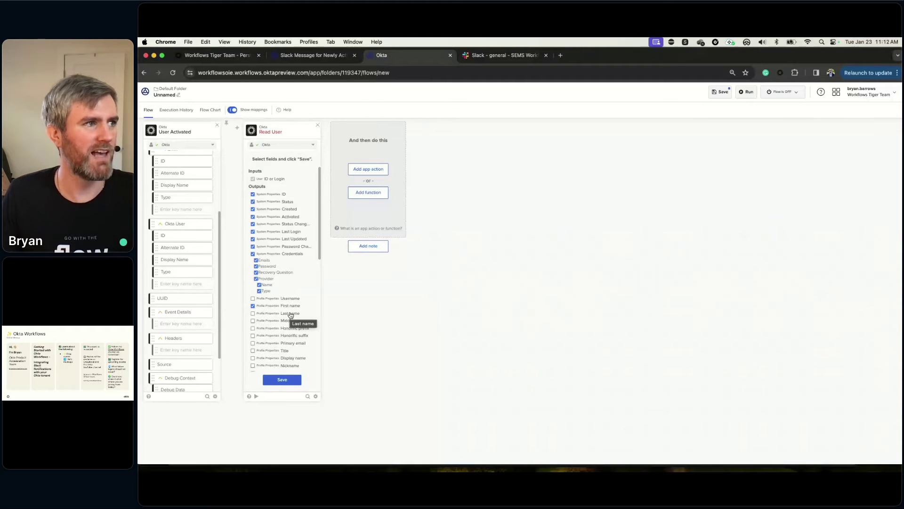
click(291, 314)
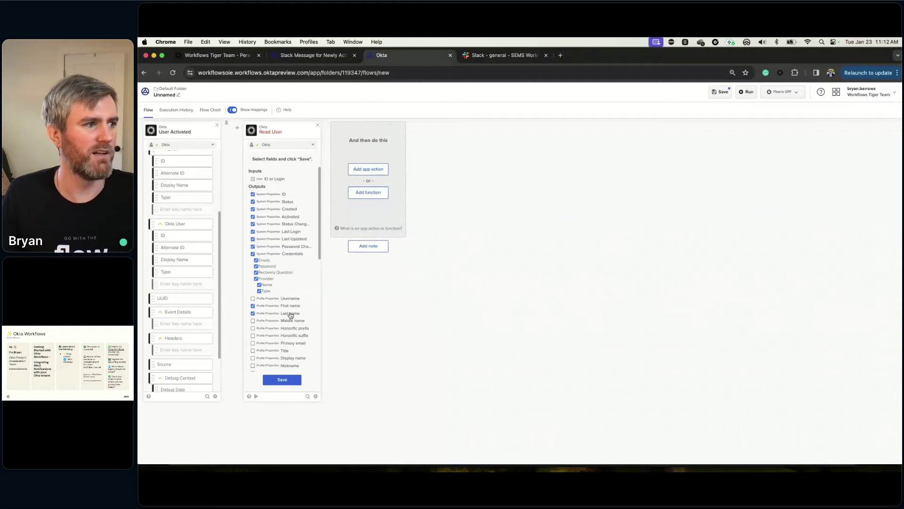
scroll(287, 329, down, 5)
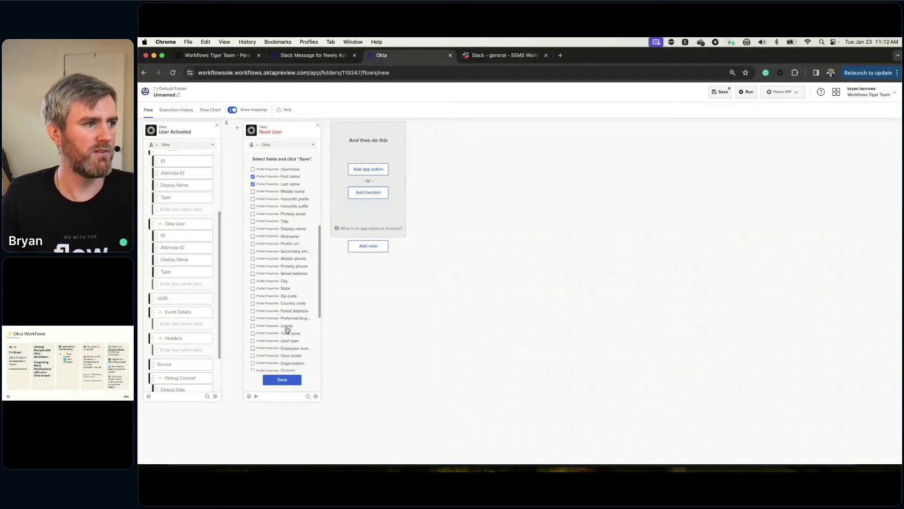
scroll(287, 328, down, 3)
click(286, 311)
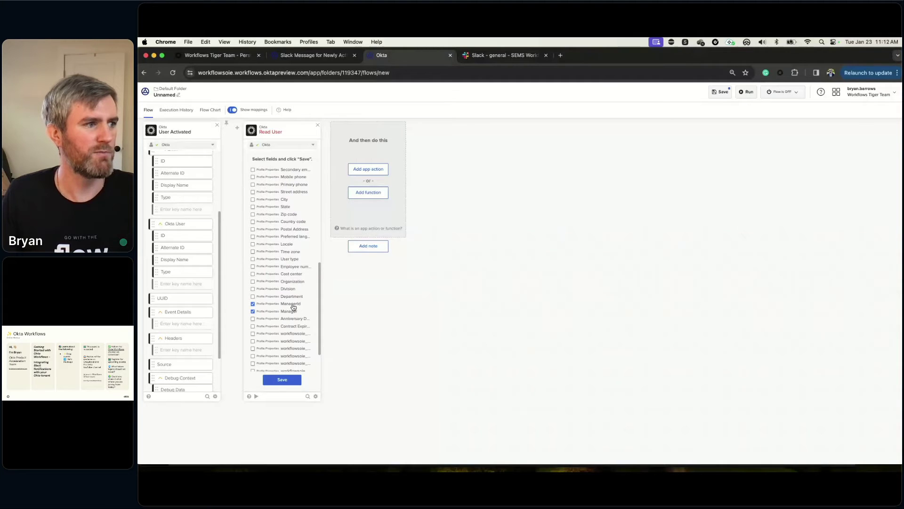
click(292, 382)
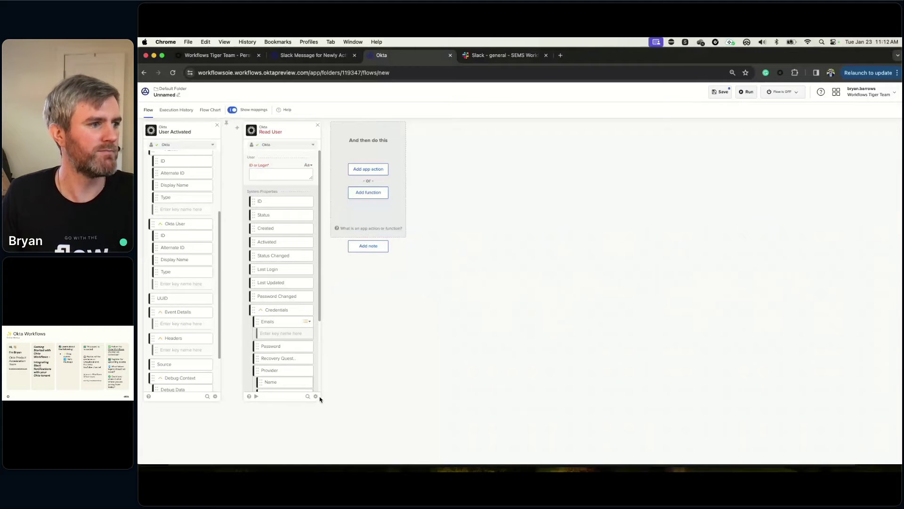
Step: Exclude all system properties from ID through Credentials from the Read User card's outputs and save the field selection
mouse_move(315, 396)
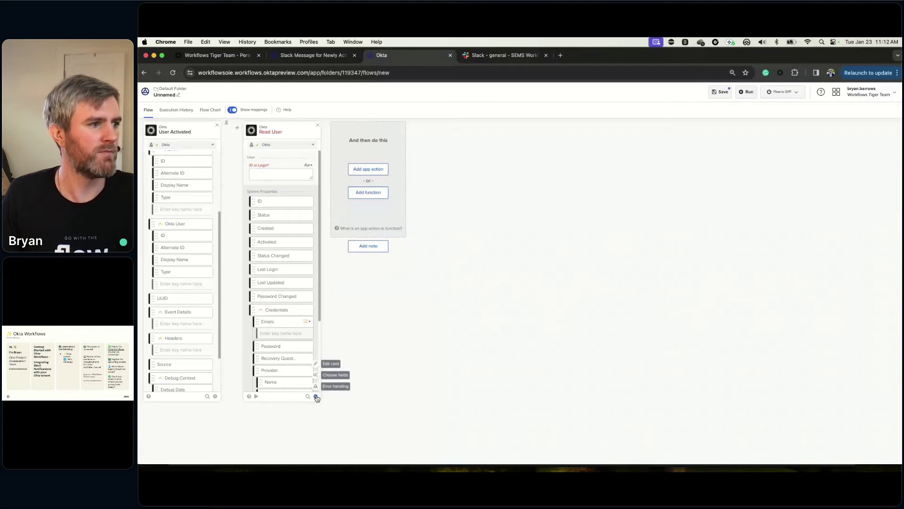
click(334, 378)
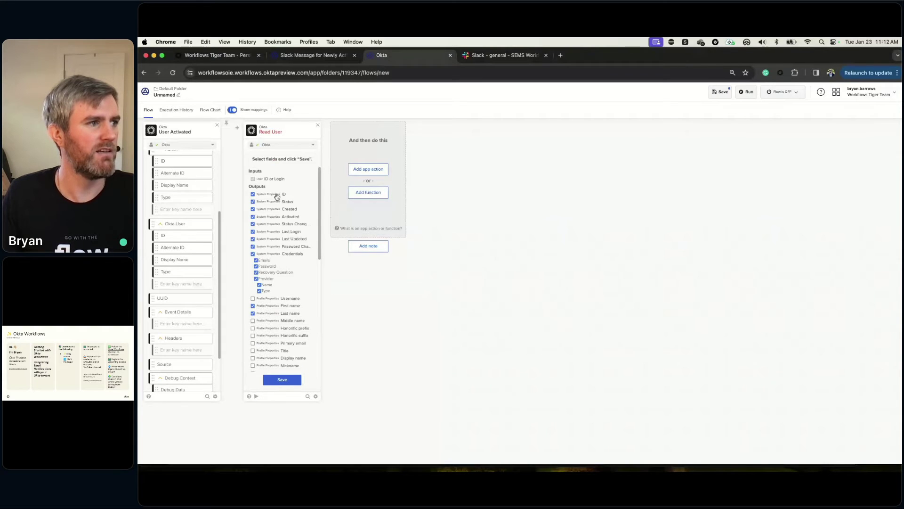
click(279, 202)
click(281, 209)
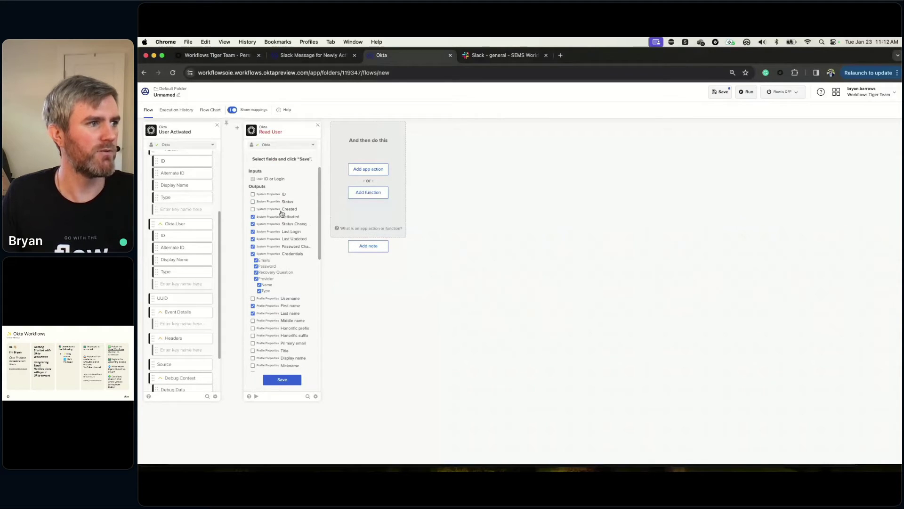
click(282, 217)
click(284, 224)
click(284, 239)
click(283, 247)
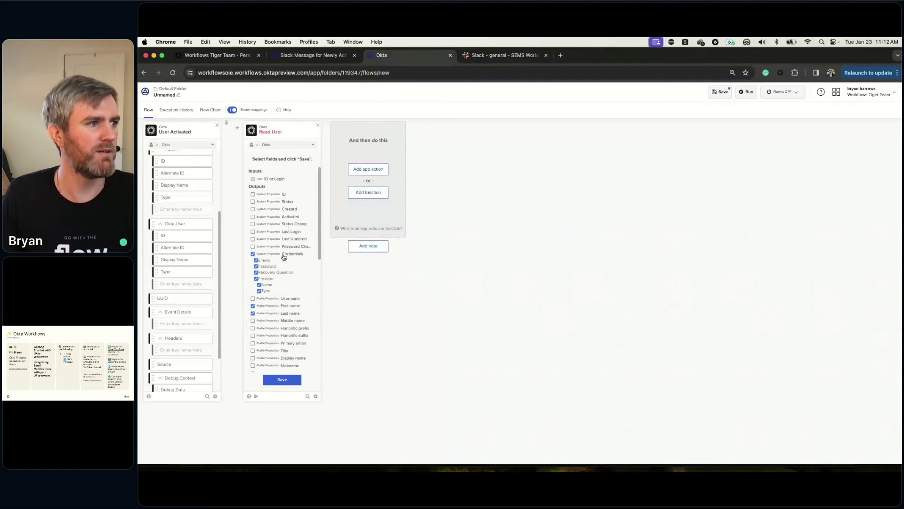
click(282, 257)
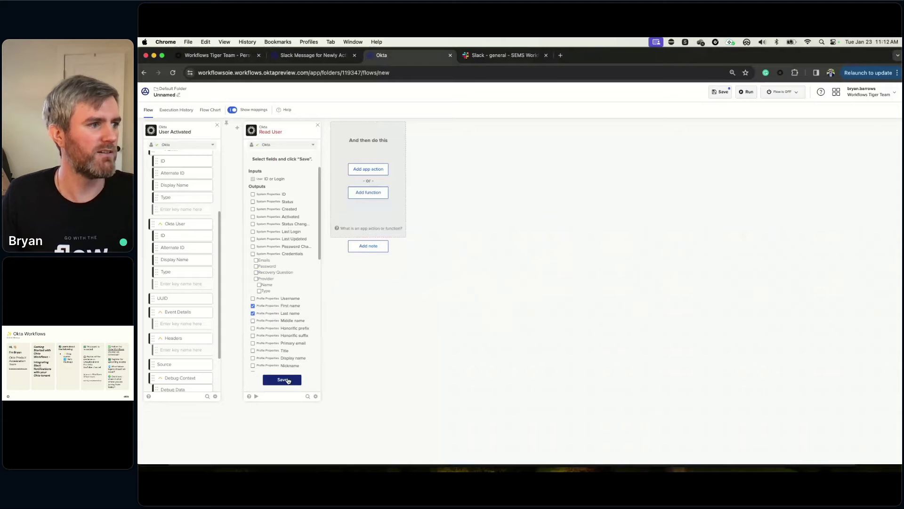
click(282, 381)
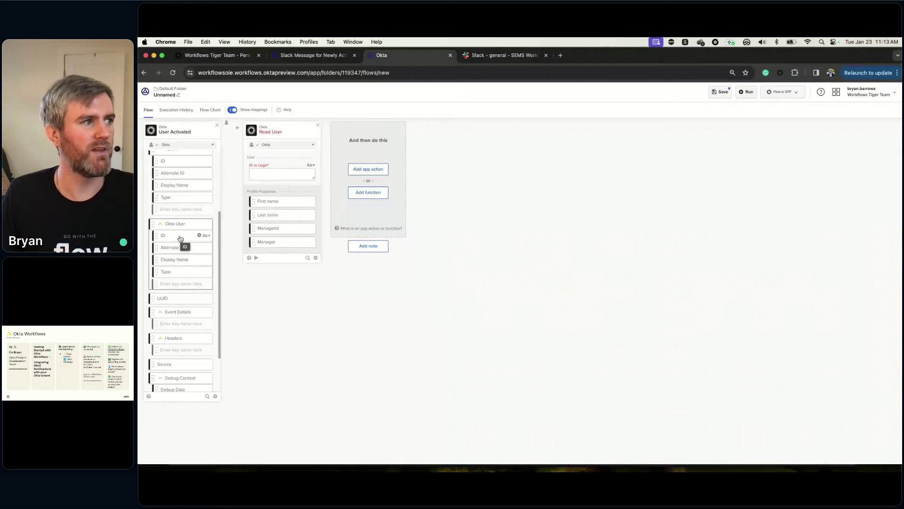
Step: Map the ID under Okta User in the User Activated card to Read User's ID or Login input
drag(180, 238, 275, 176)
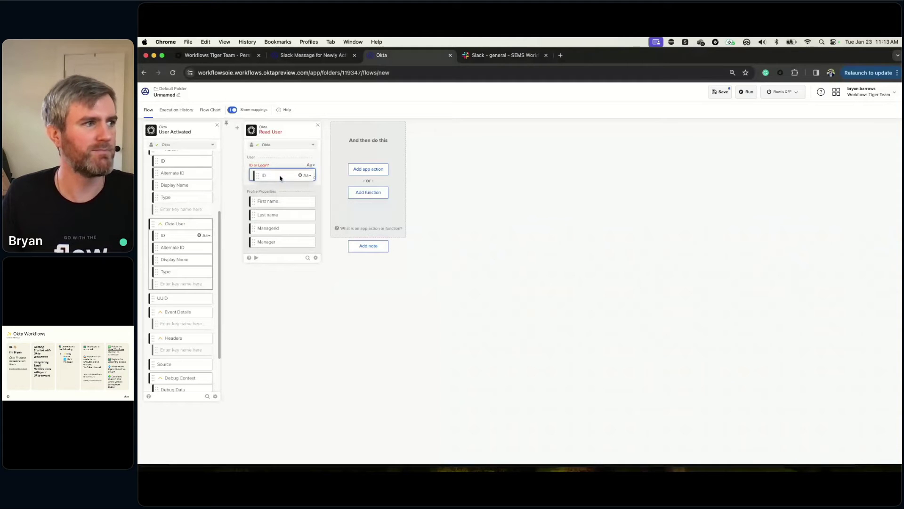
drag(276, 176, 171, 238)
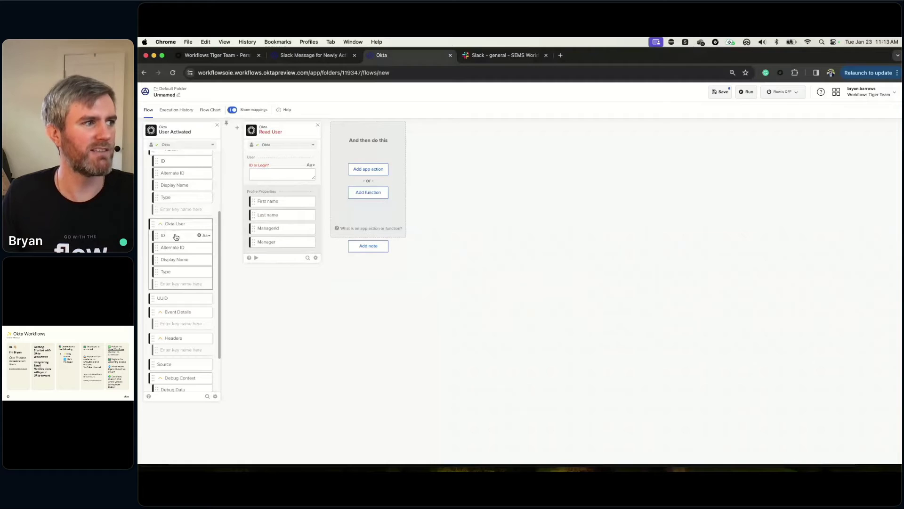
drag(174, 239, 270, 174)
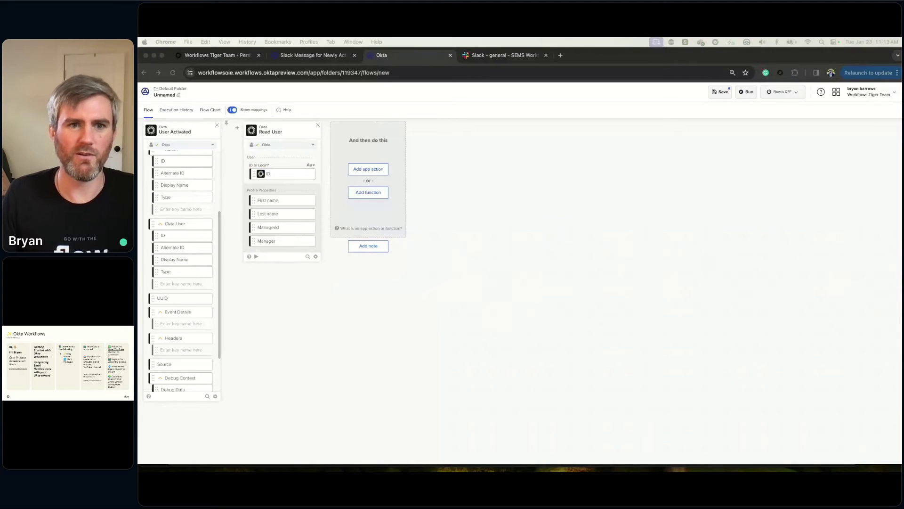
click(672, 301)
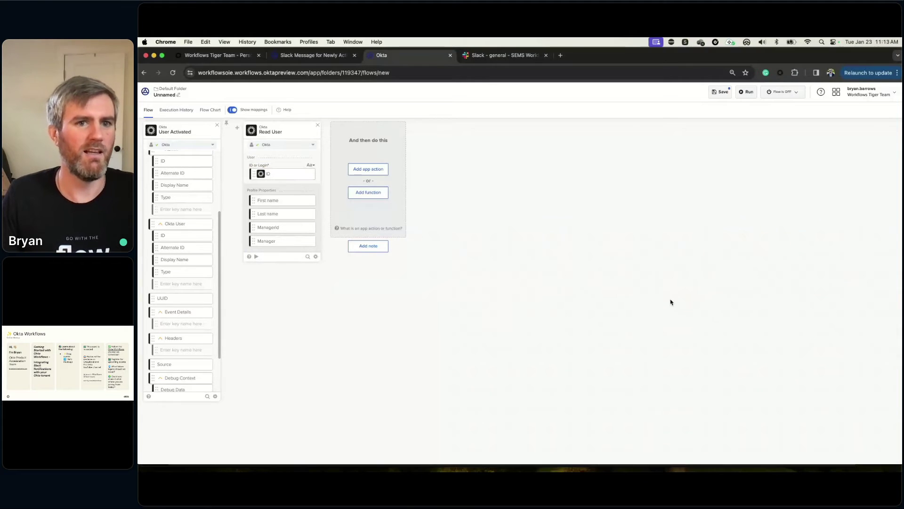
Step: Examine the app connectors available for a new action and the HTTP request actions offered by the API Connector
click(369, 169)
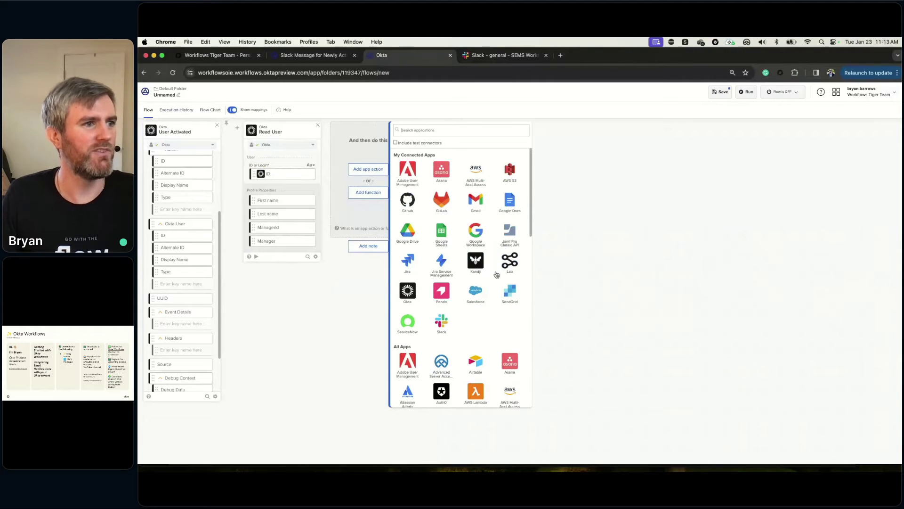
scroll(486, 282, down, 5)
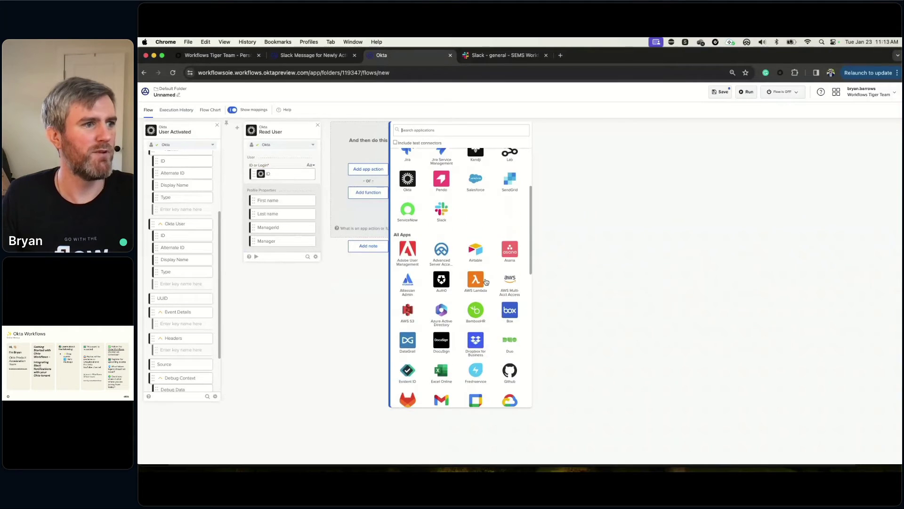
scroll(486, 282, down, 2)
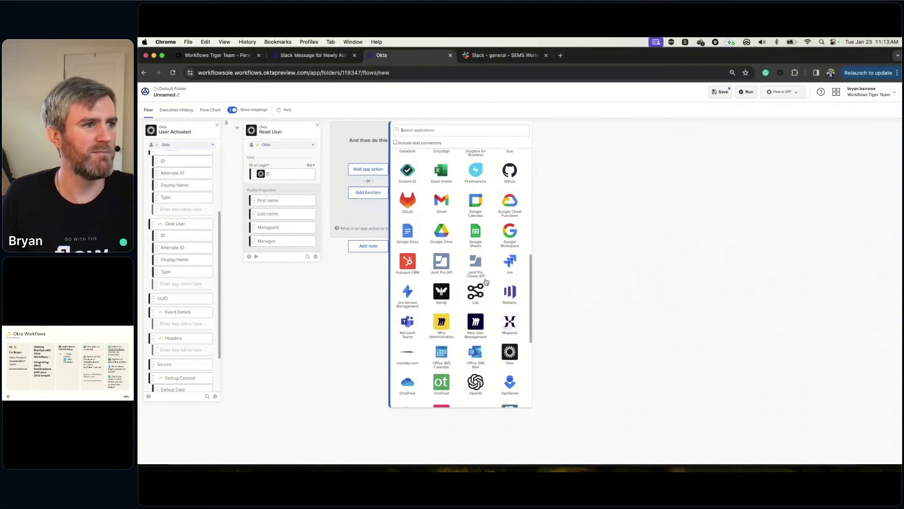
scroll(487, 281, down, 2)
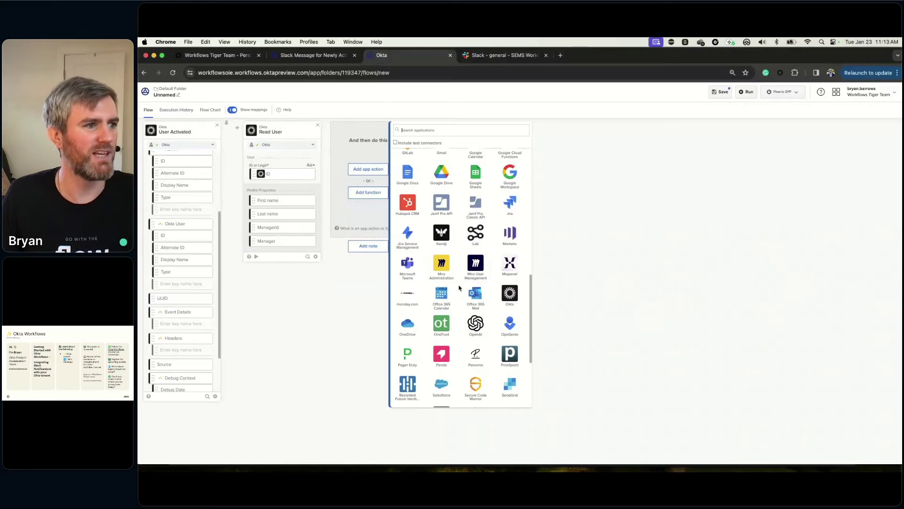
scroll(459, 288, down, 2)
scroll(453, 289, up, 4)
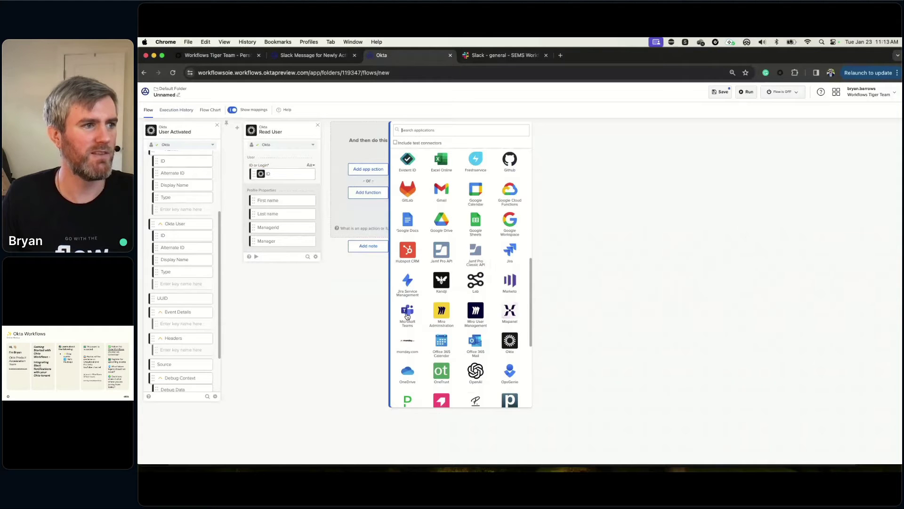
scroll(477, 255, up, 2)
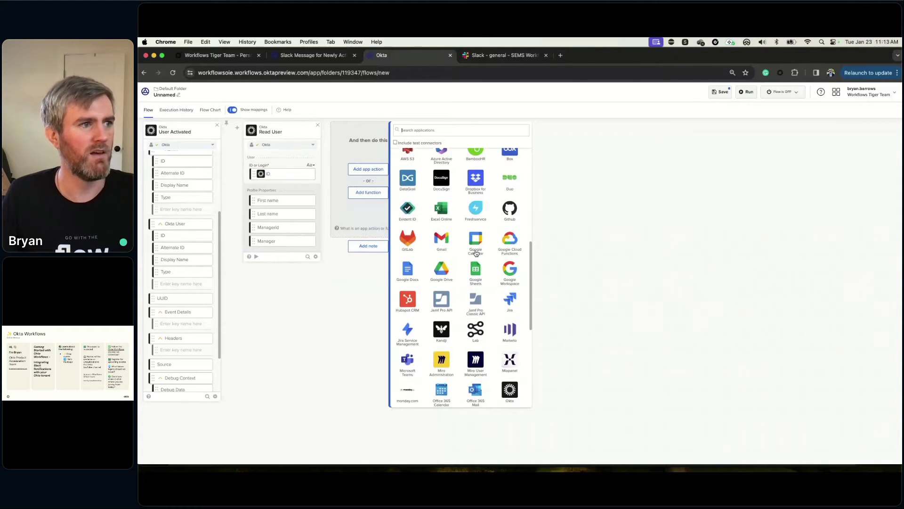
scroll(475, 253, up, 3)
scroll(483, 258, down, 6)
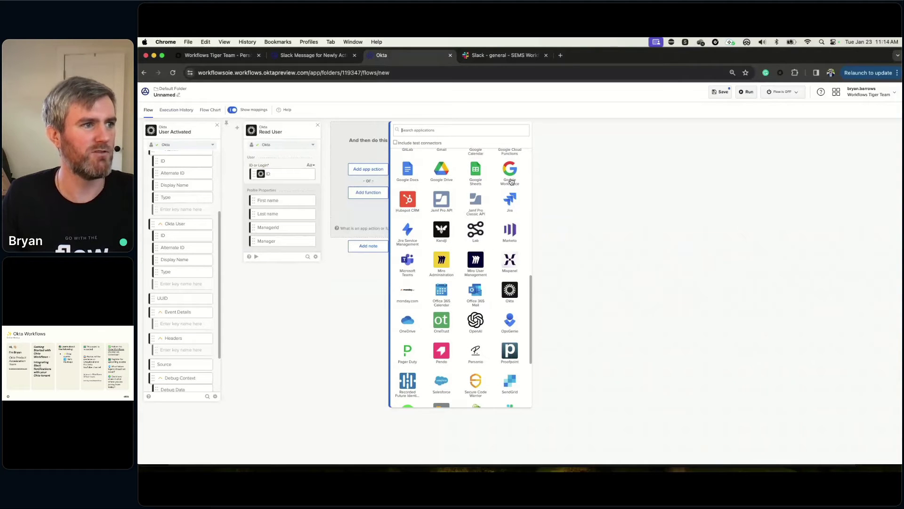
scroll(511, 183, up, 2)
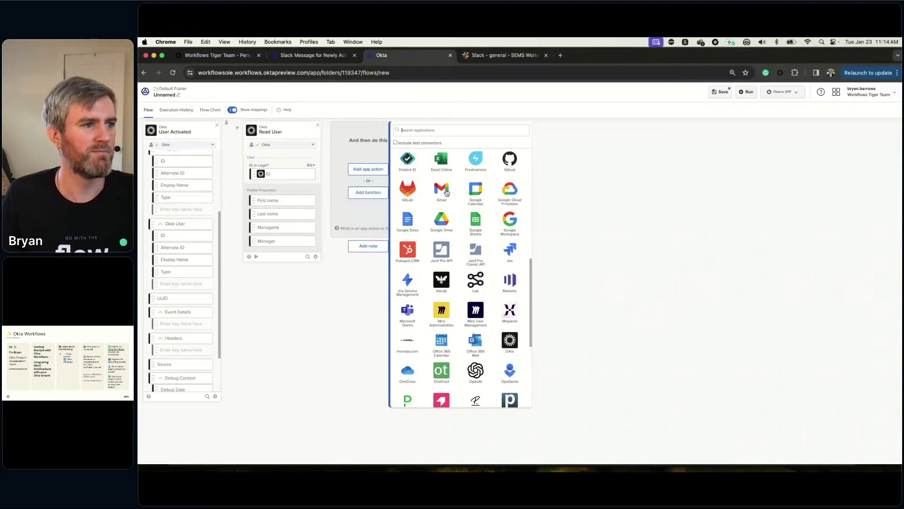
scroll(486, 244, down, 2)
scroll(485, 244, down, 2)
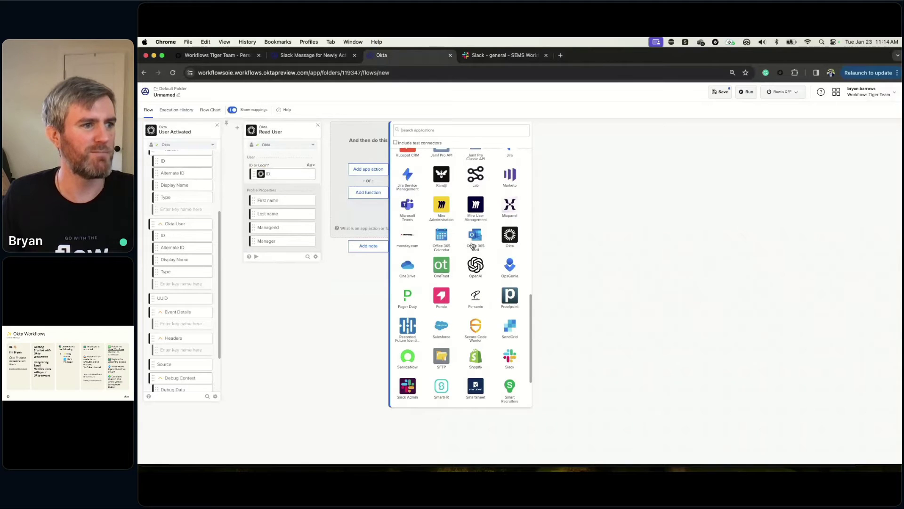
scroll(472, 244, down, 2)
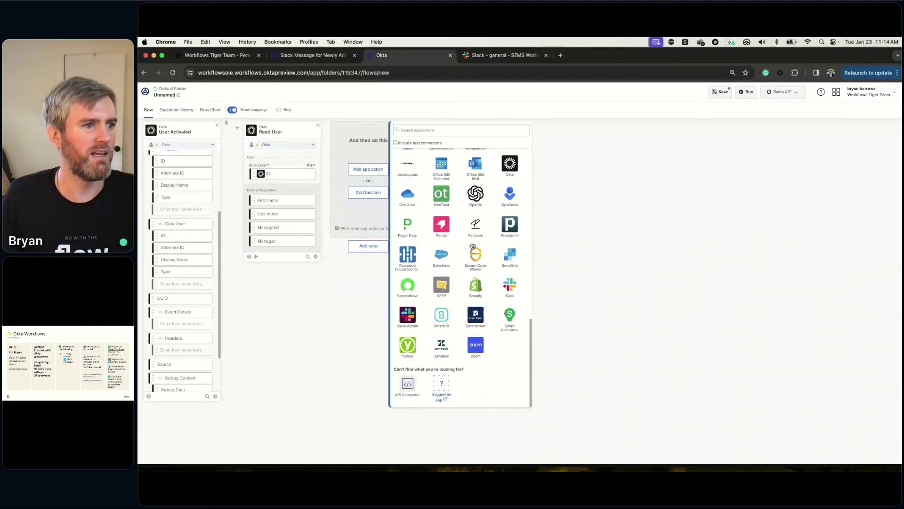
scroll(488, 258, up, 2)
scroll(487, 257, down, 2)
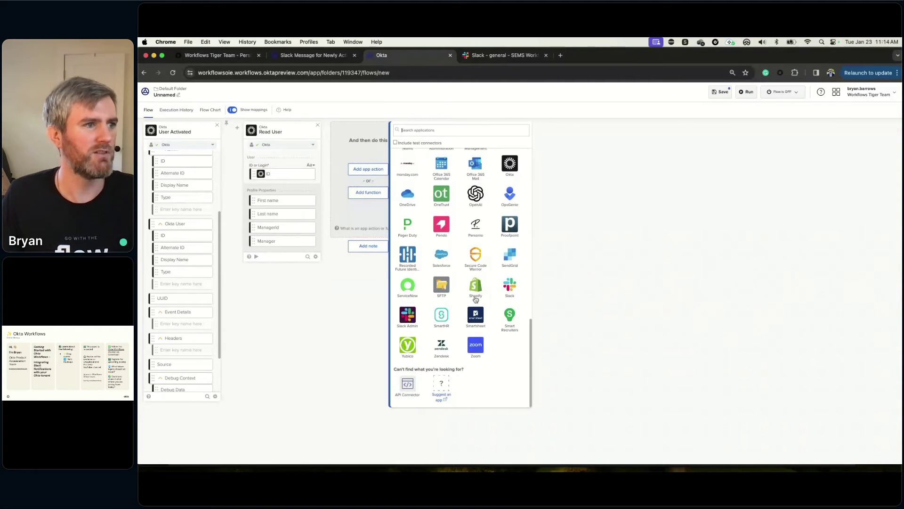
click(408, 385)
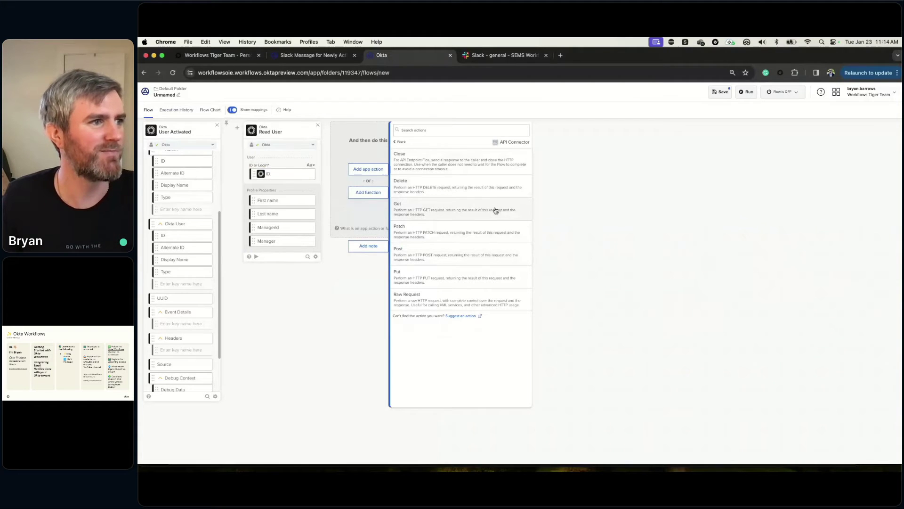
click(354, 302)
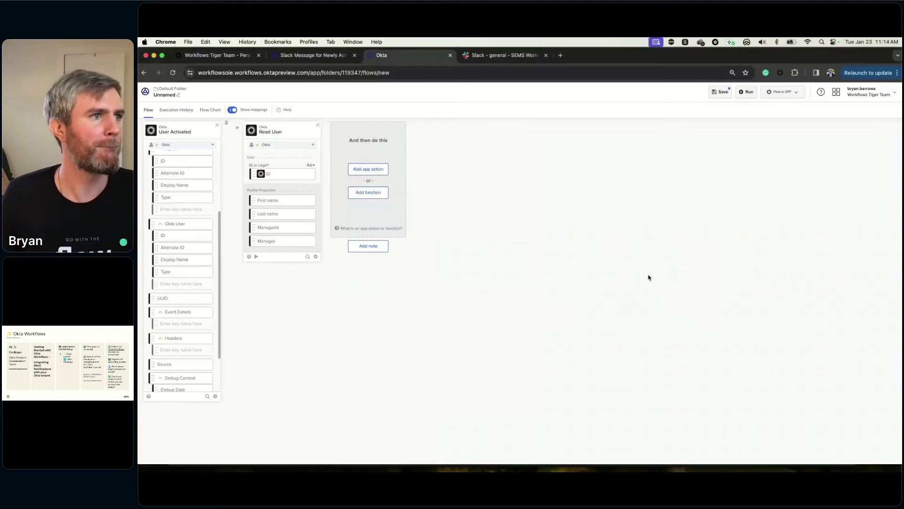
Step: Start a new Okta connection from the Read User card and enter workflowsoie.oktapreview.com as its domain
key(super+equal)
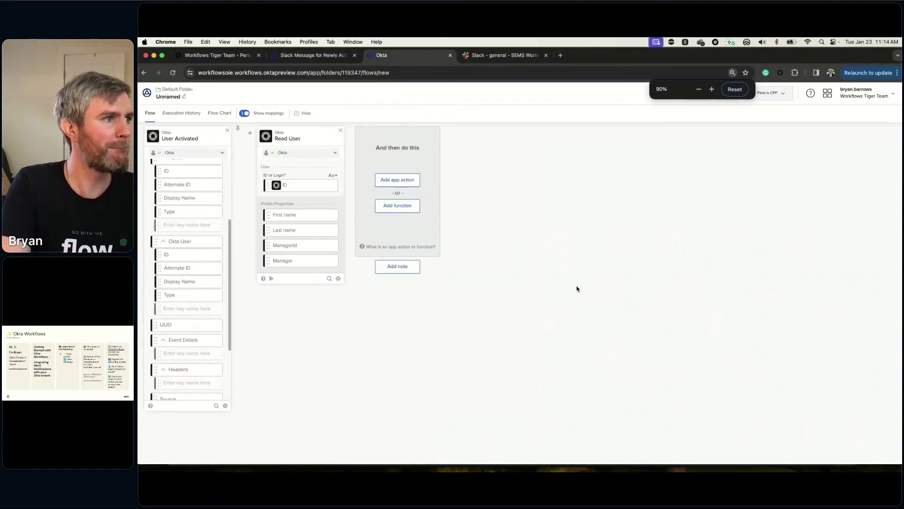
key(super+equal)
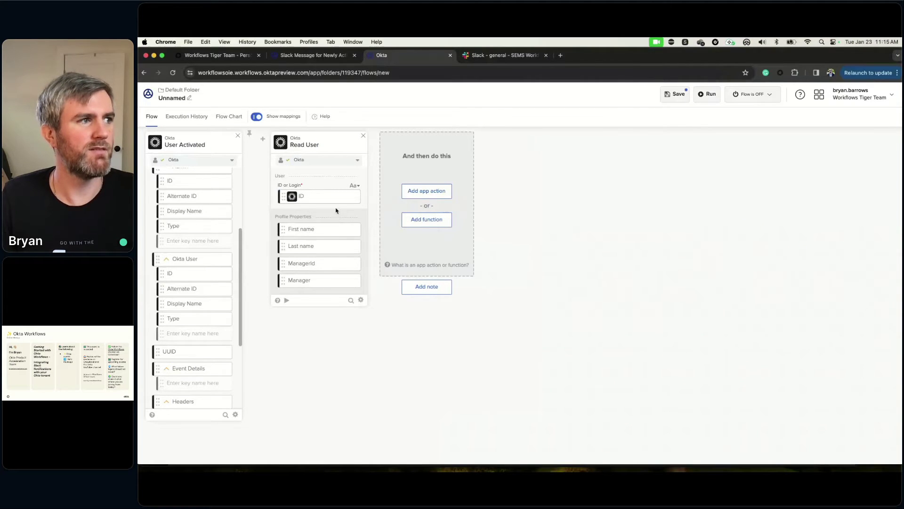
click(358, 162)
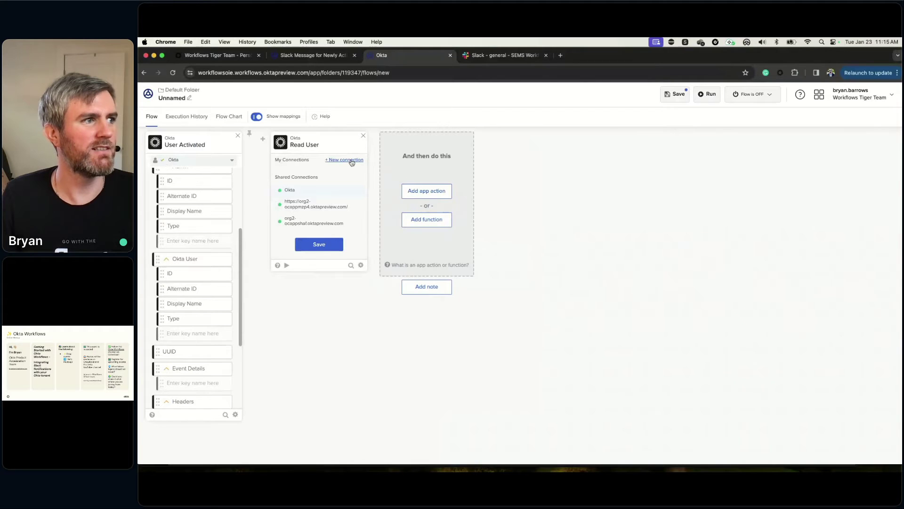
click(345, 160)
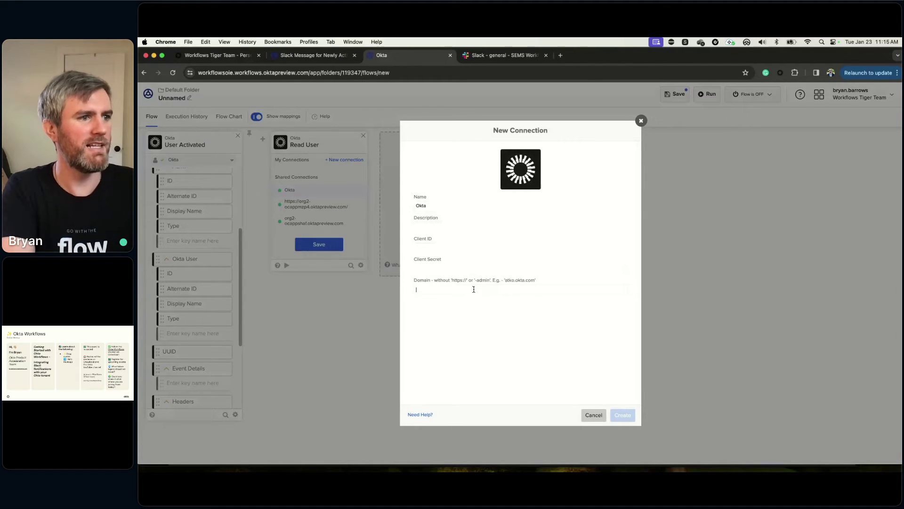
text(workflowsoie)
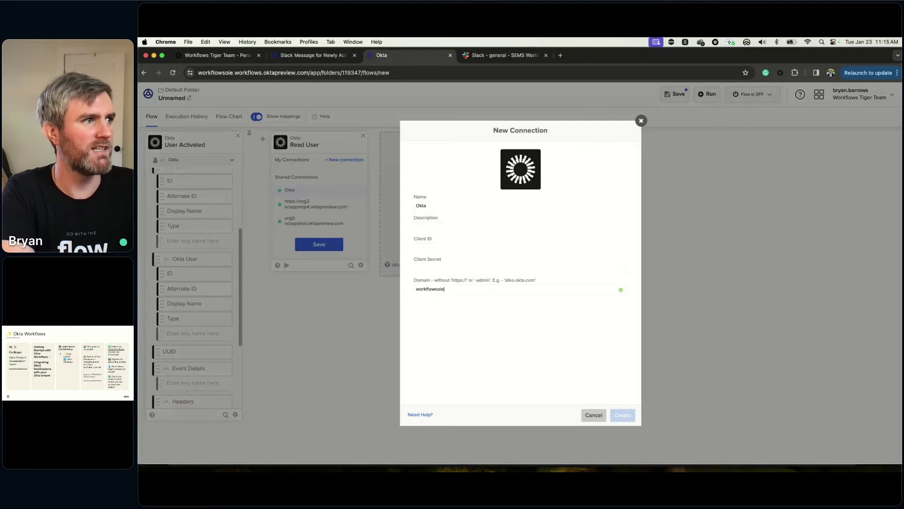
text(.oktapreview.com)
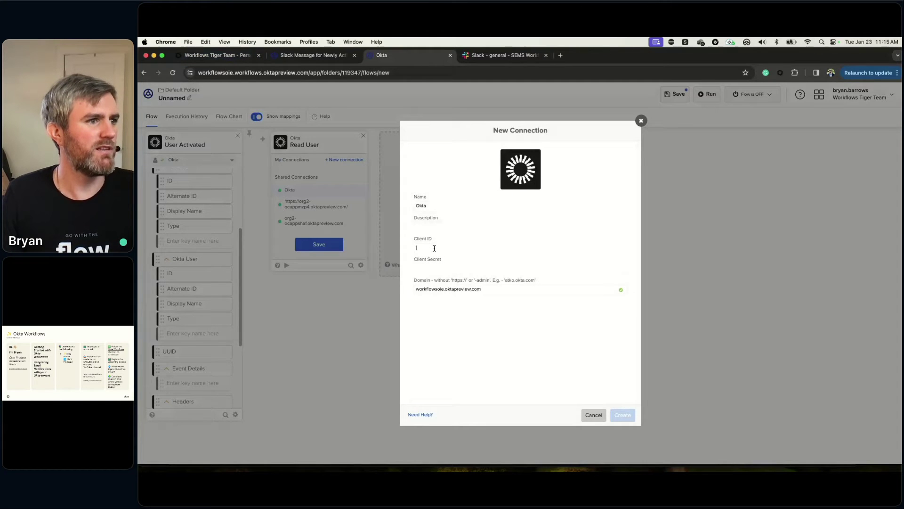
click(438, 259)
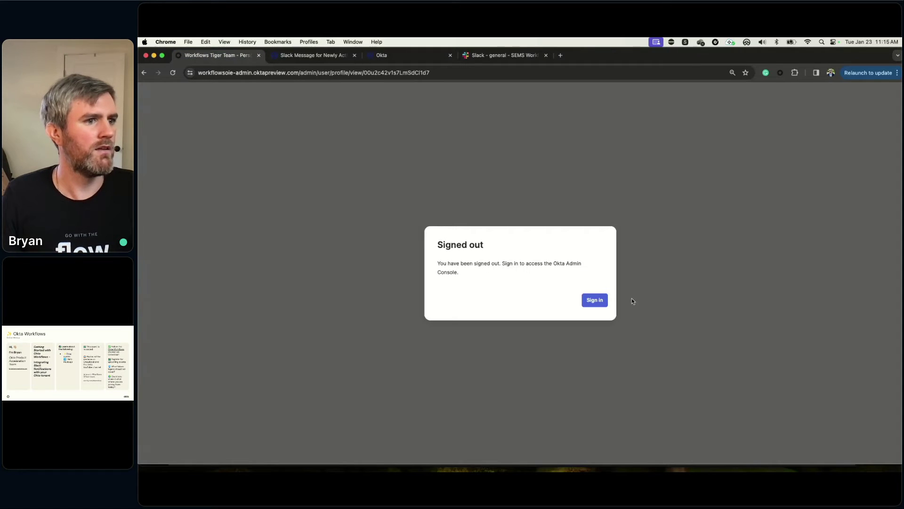
Step: Sign back in to the Okta Admin Console and search the applications list for "workflows"
click(604, 303)
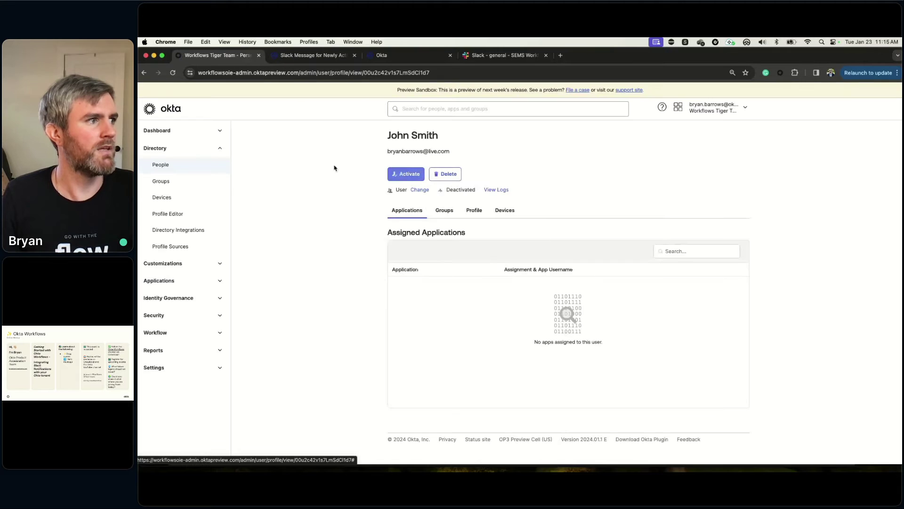
click(218, 281)
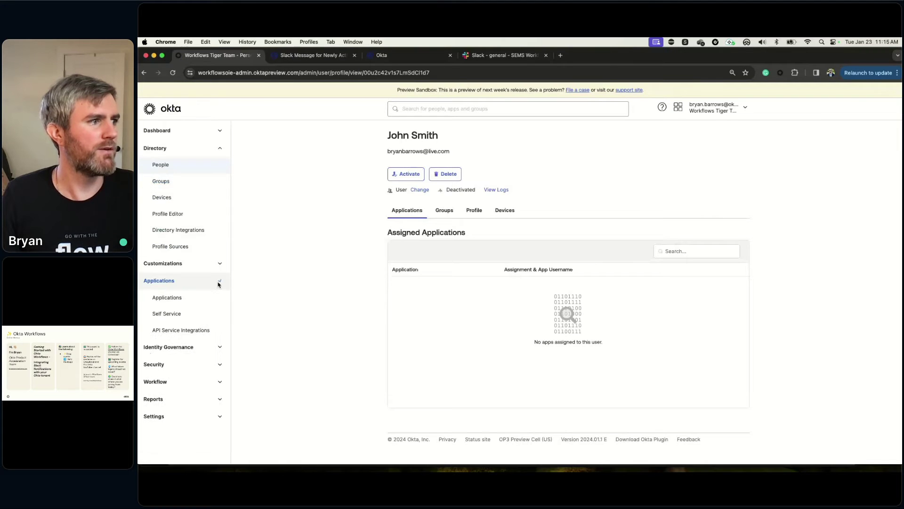
click(200, 298)
click(499, 109)
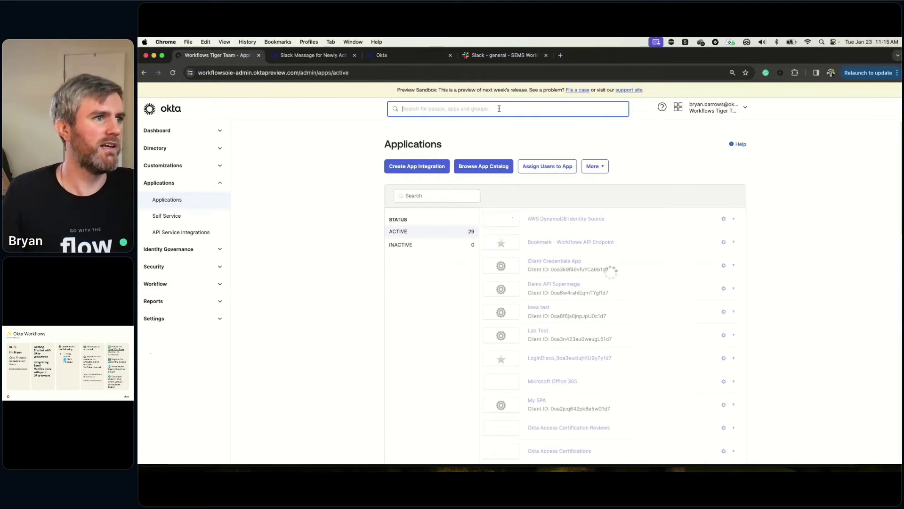
click(443, 197)
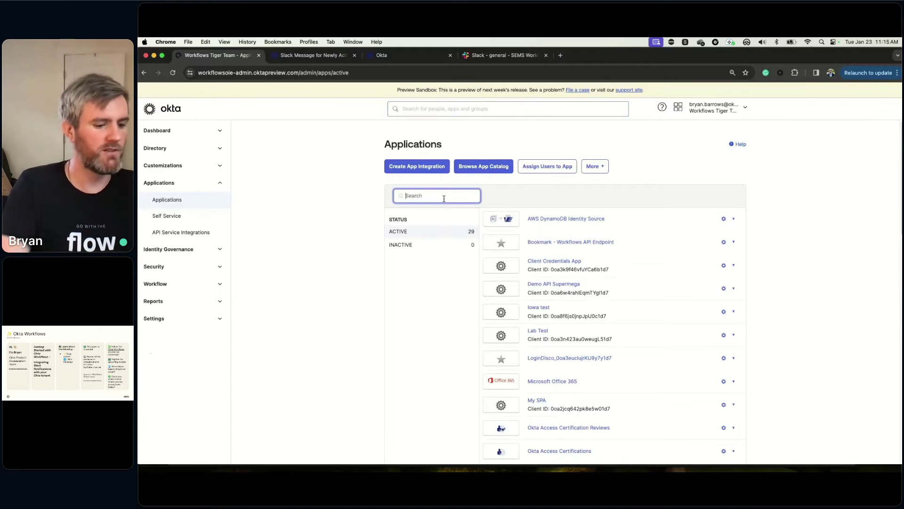
text(workflows)
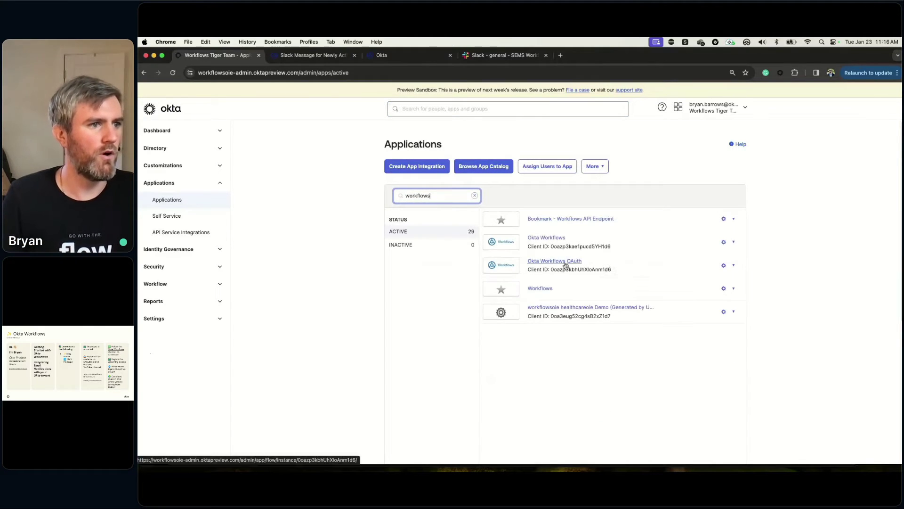
Step: Open the Okta Workflows OAuth application and examine the client ID and client secret in its sign-on settings
click(567, 264)
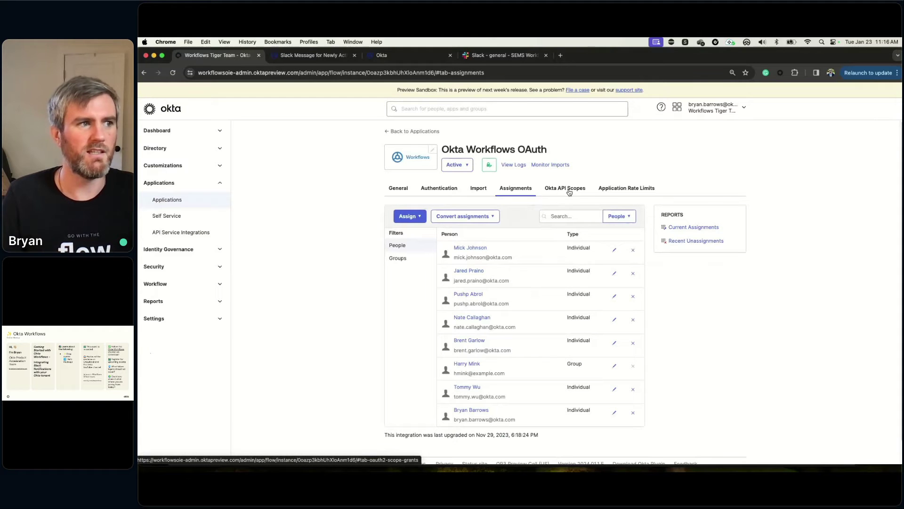
click(432, 191)
scroll(476, 246, down, 2)
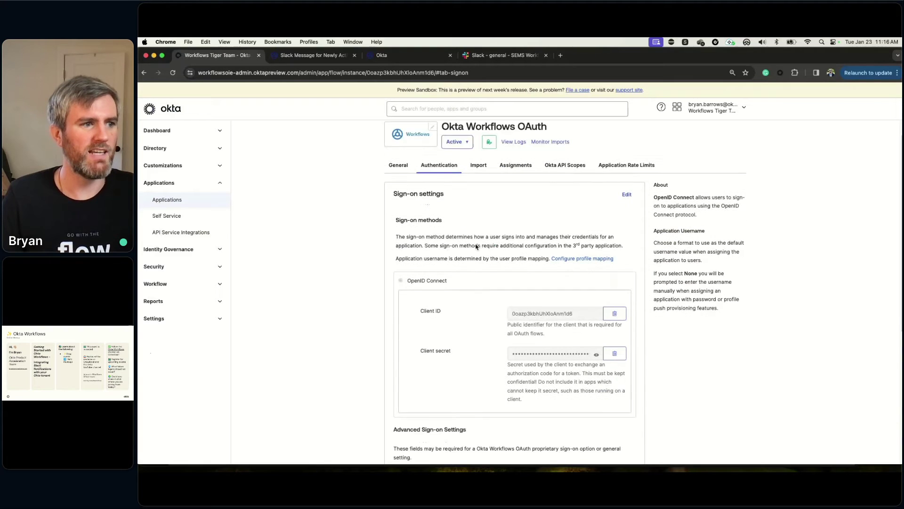
scroll(476, 247, down, 2)
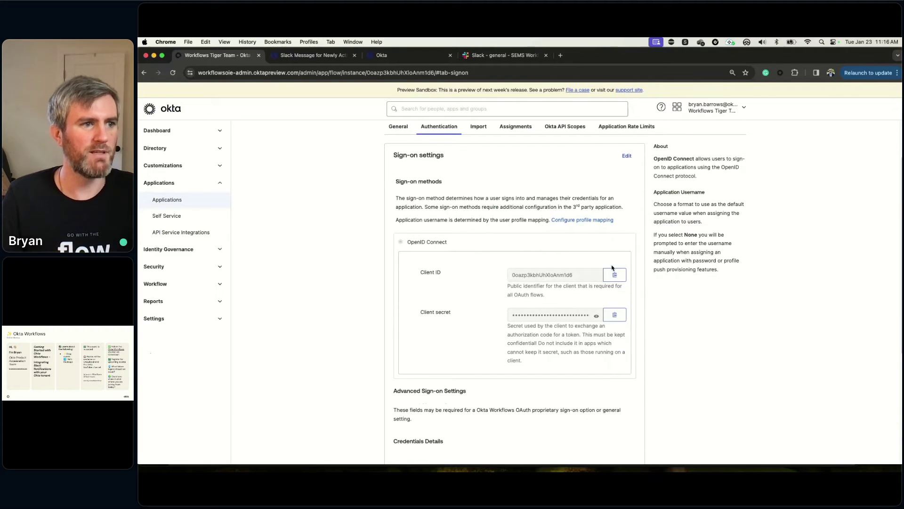
click(615, 314)
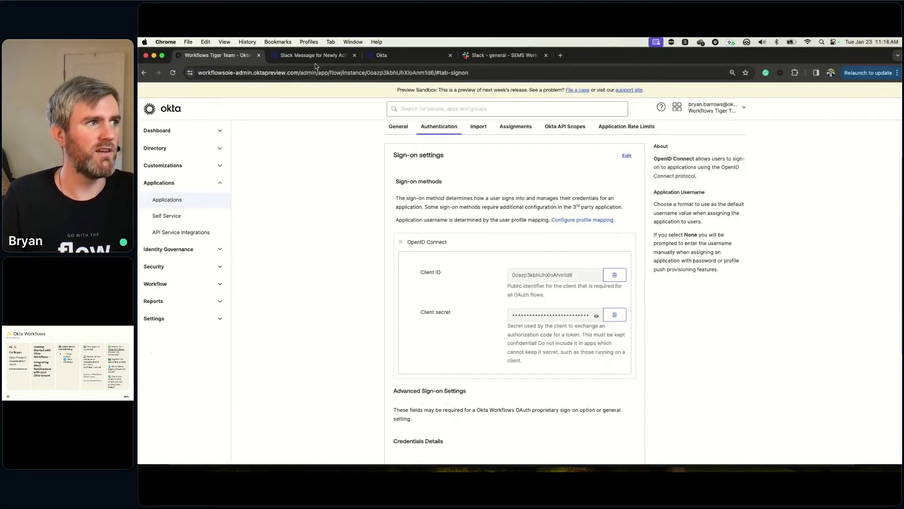
Step: Return to the flow, discard the new connection, and save the Read User card with the shared Okta connection and its preselected fields
click(400, 56)
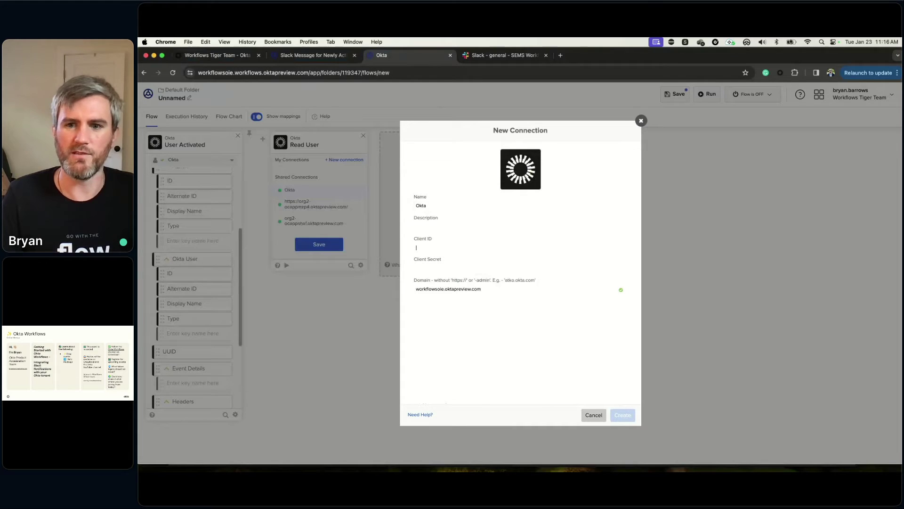
click(641, 121)
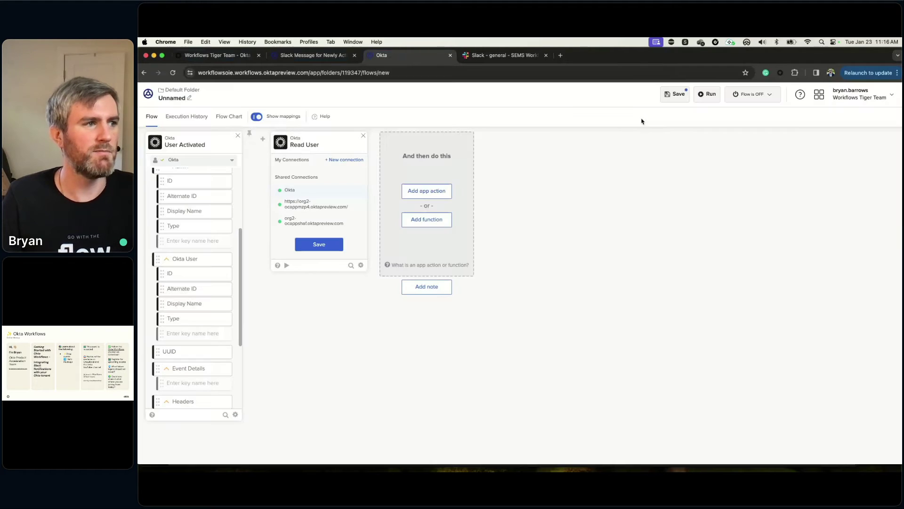
click(332, 246)
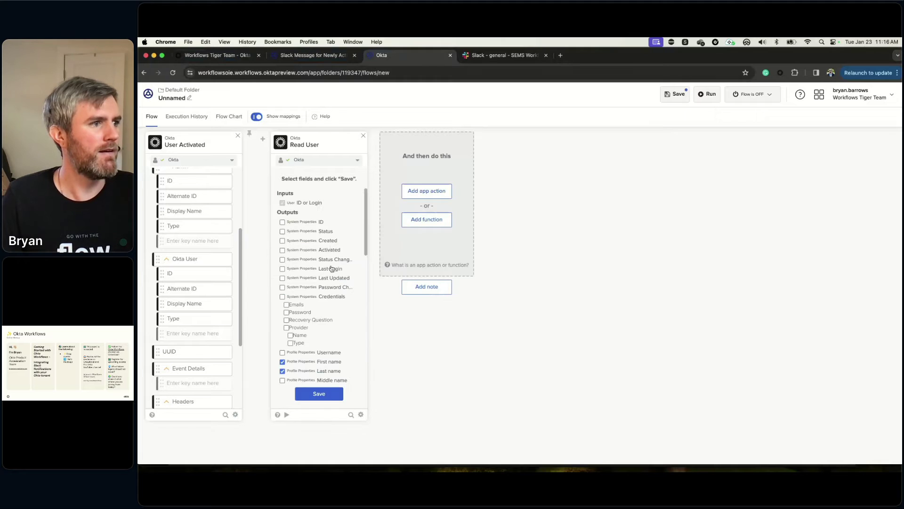
scroll(328, 354, down, 1)
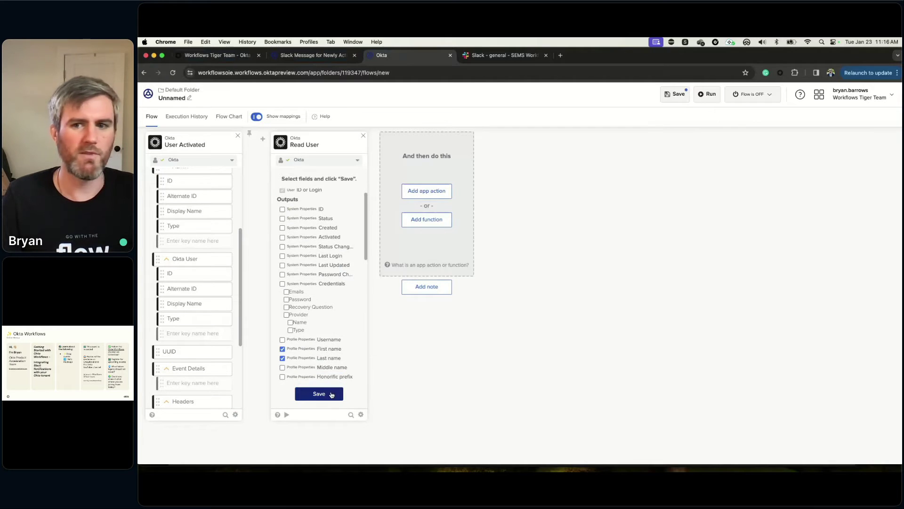
click(332, 395)
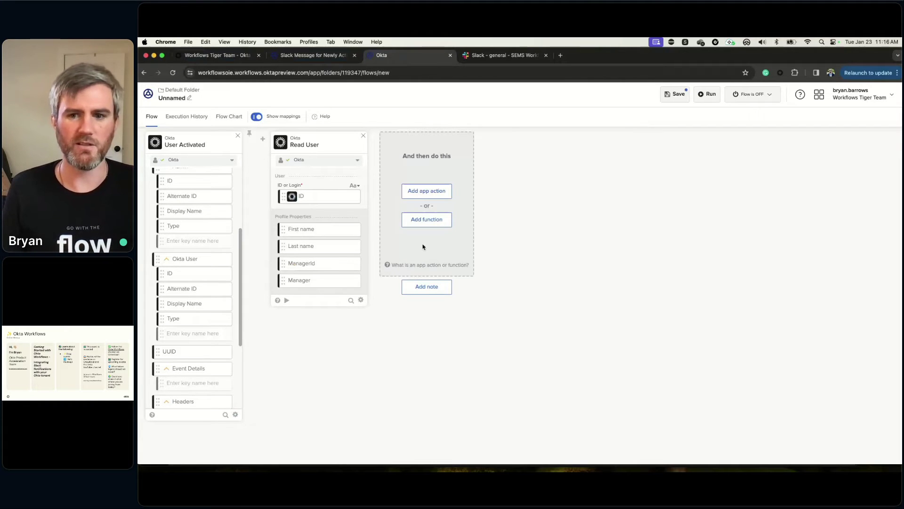
Step: Add a Slack Read User action after the Okta Read User card
click(442, 195)
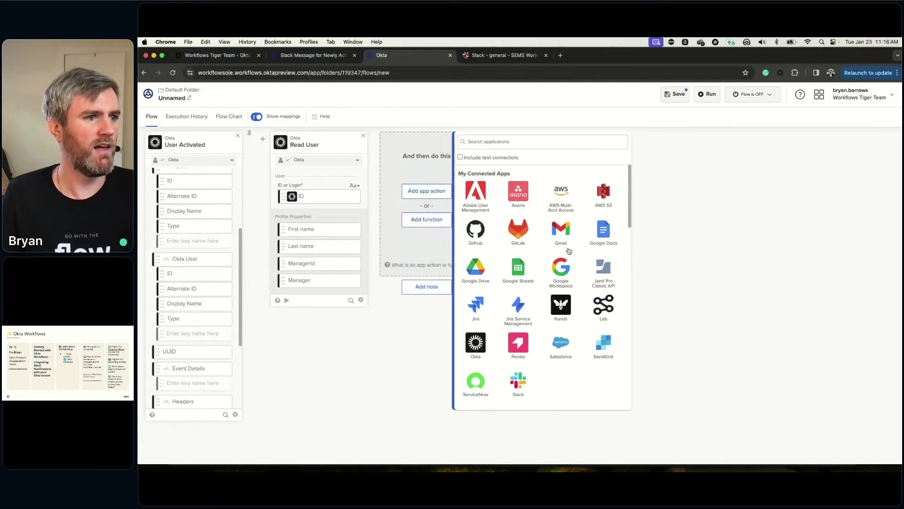
scroll(578, 276, down, 3)
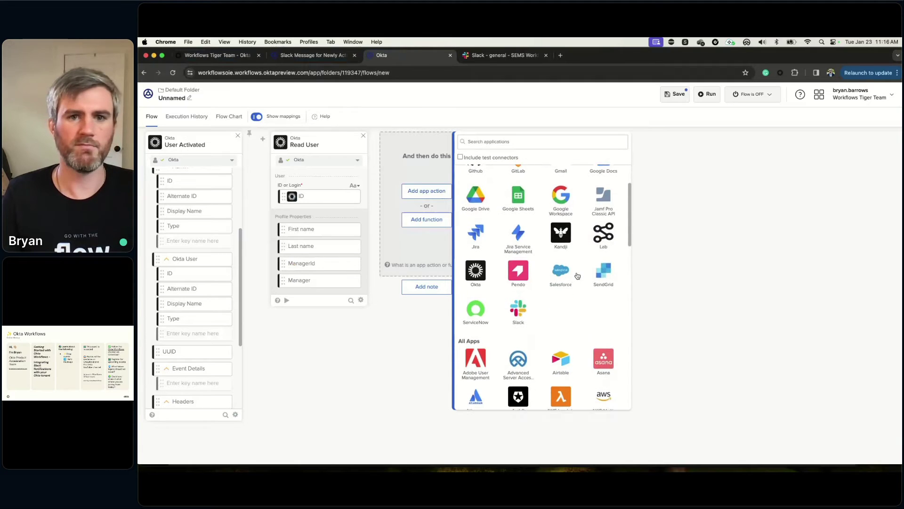
scroll(578, 283, down, 1)
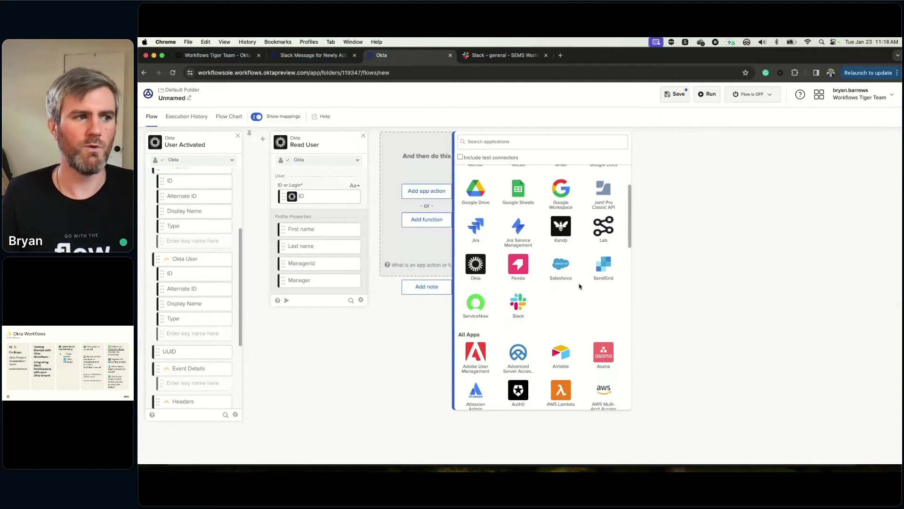
click(524, 298)
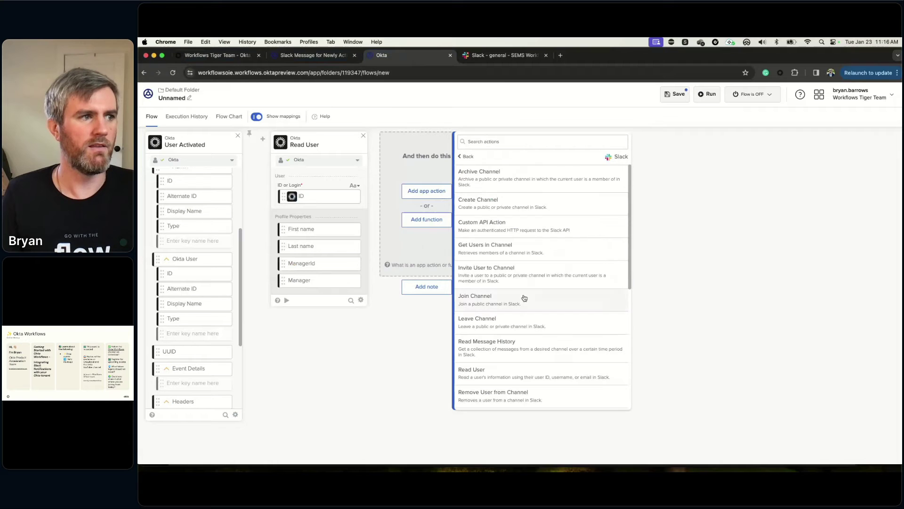
scroll(582, 283, down, 5)
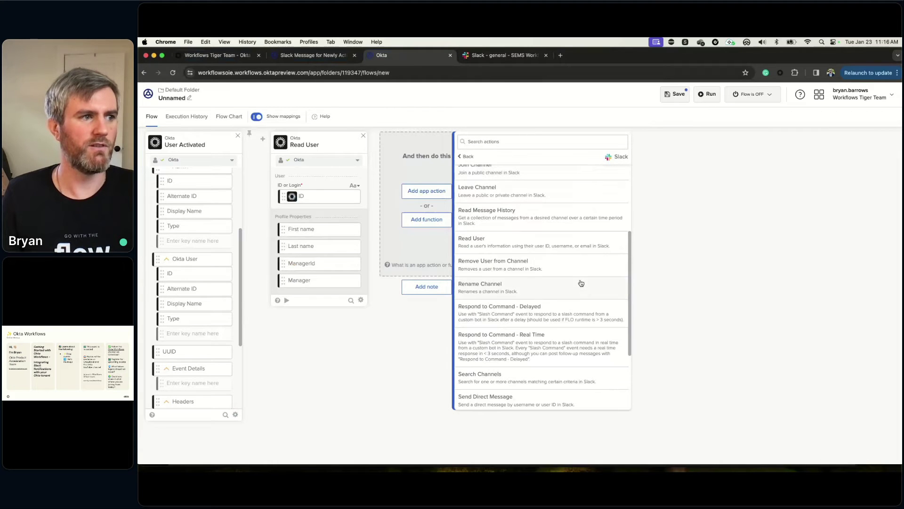
click(584, 250)
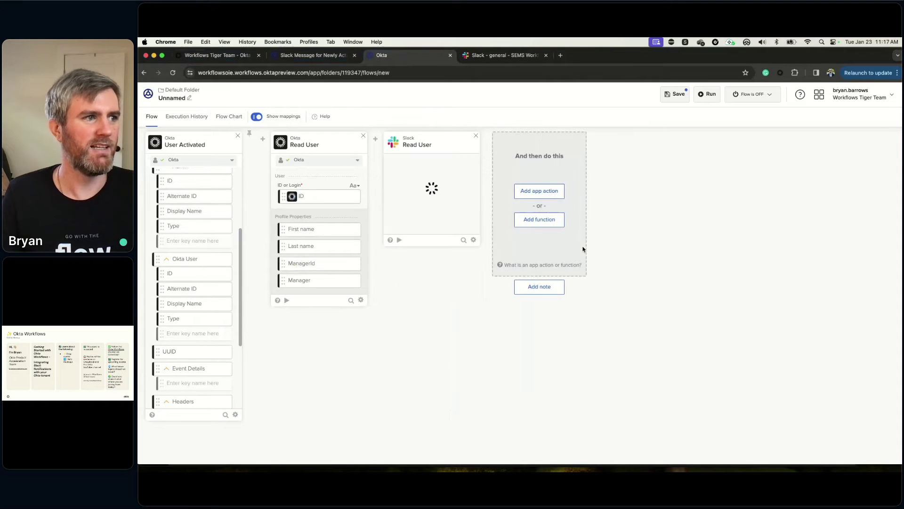
Step: Set the Slack Read User card's Field Type to Email and save its Full Name, Email, User ID and Username outputs
click(460, 220)
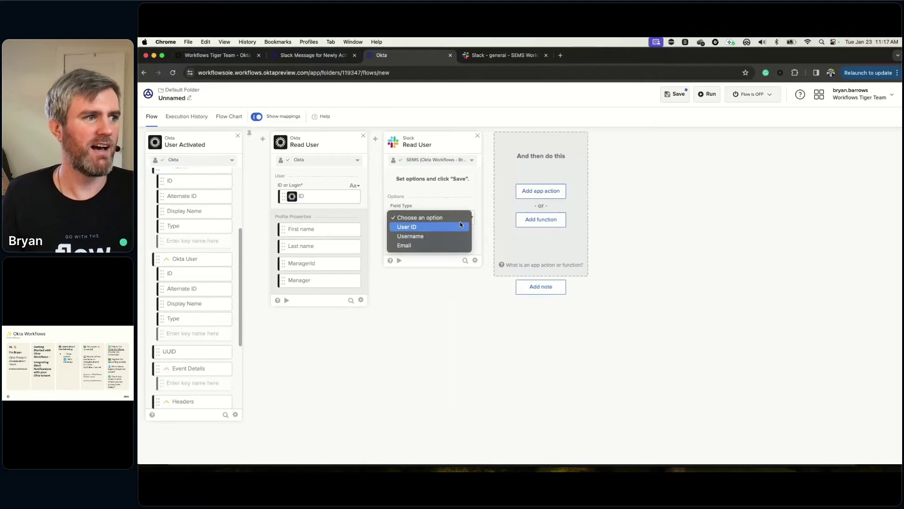
click(420, 245)
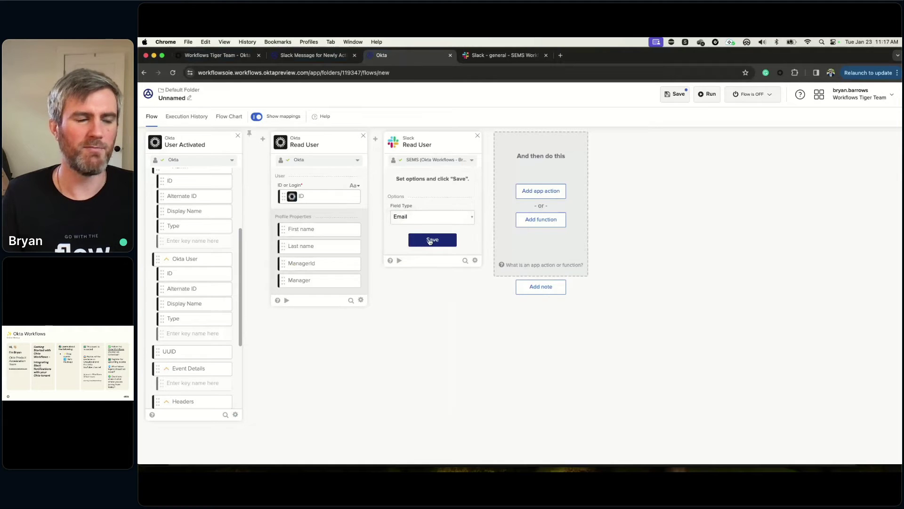
click(426, 243)
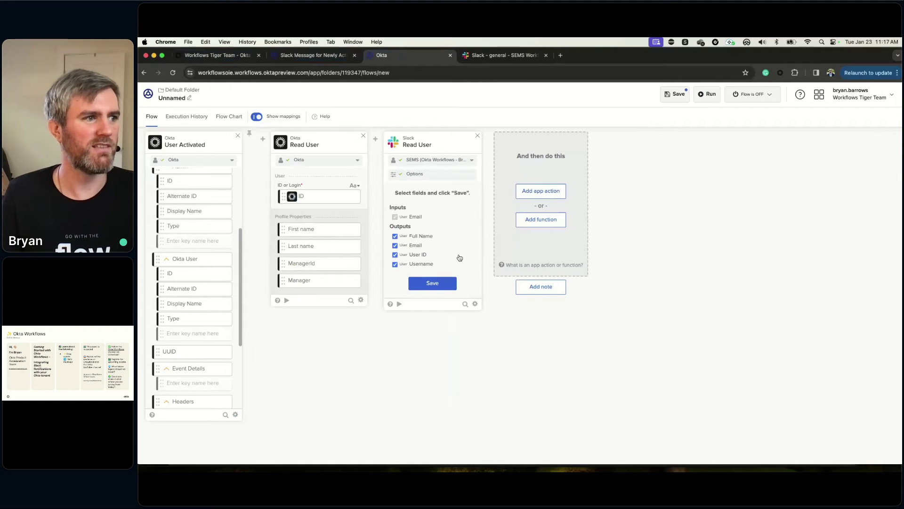
click(446, 284)
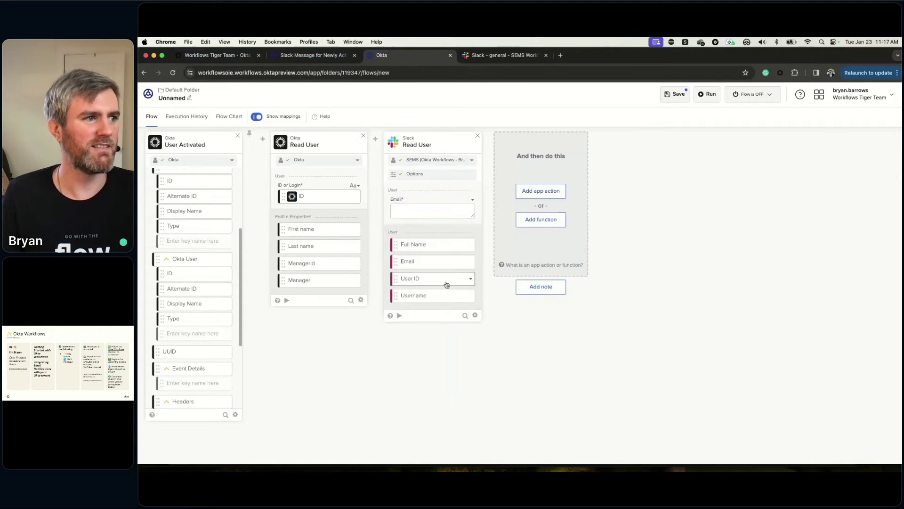
Step: Map the Alternate ID under Okta User in the User Activated card to the Slack Read User card's Email input
click(438, 210)
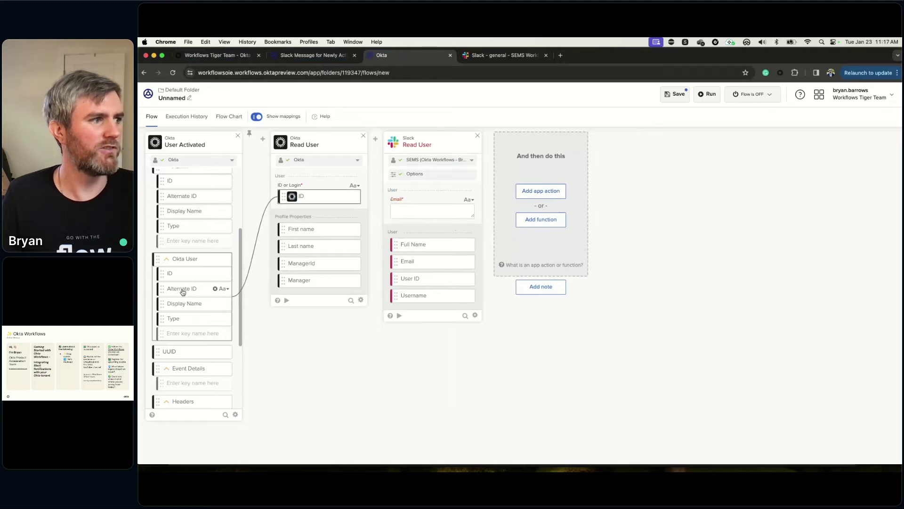
drag(189, 291, 332, 232)
drag(410, 213, 421, 215)
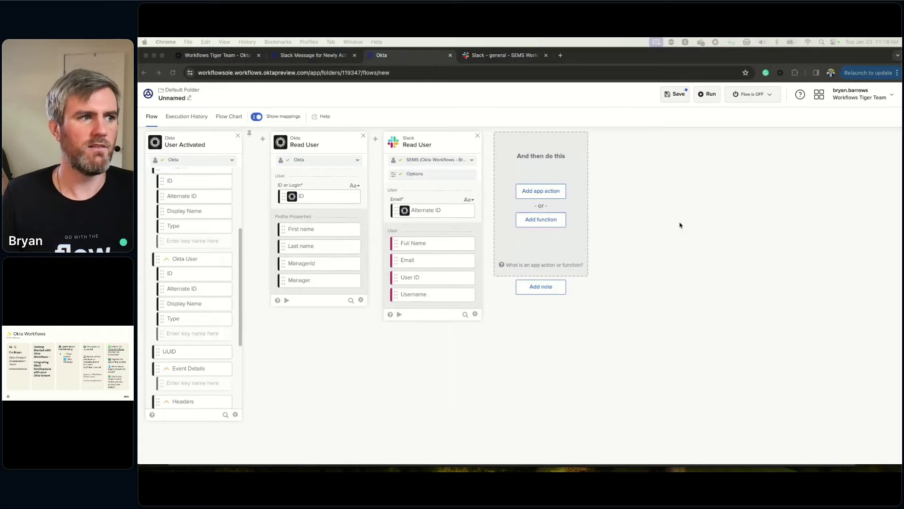
Step: Examine the connected apps and the full range of app connectors available for the next action in the flow
click(548, 218)
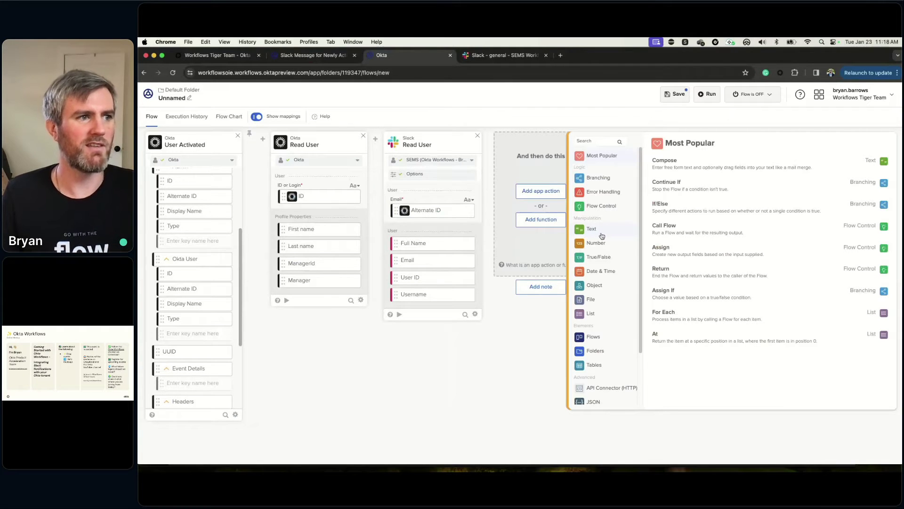
click(548, 193)
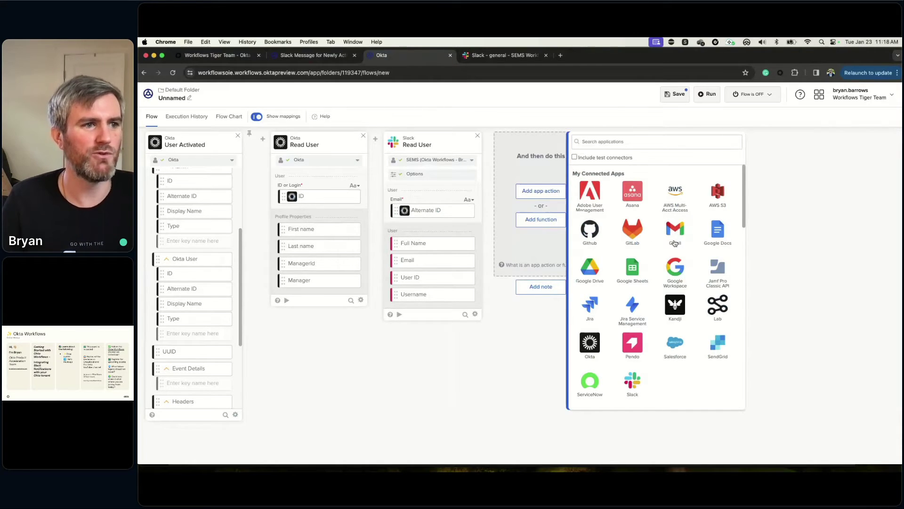
scroll(675, 244, down, 3)
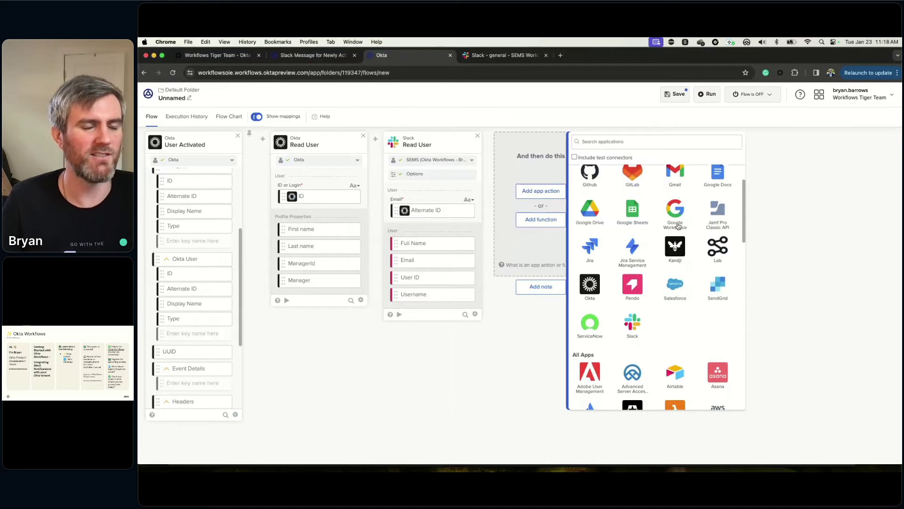
scroll(674, 225, down, 3)
scroll(670, 248, down, 5)
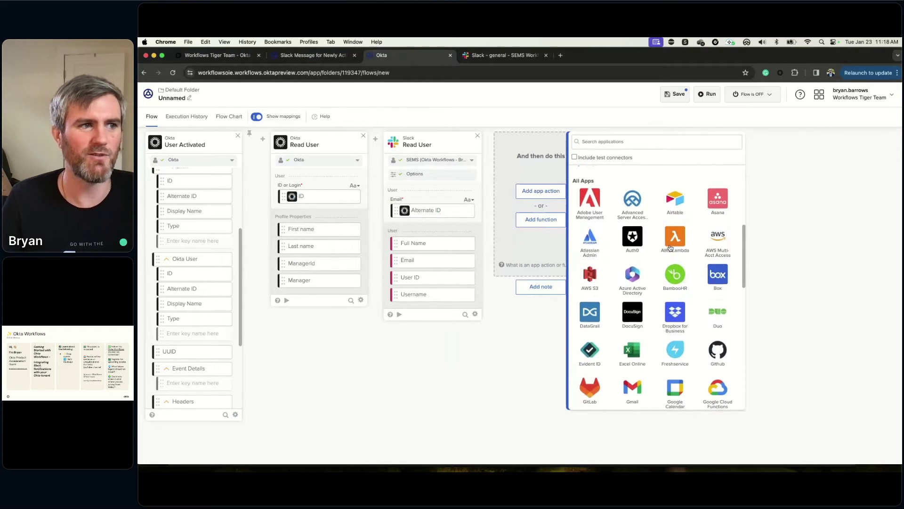
scroll(676, 228, down, 5)
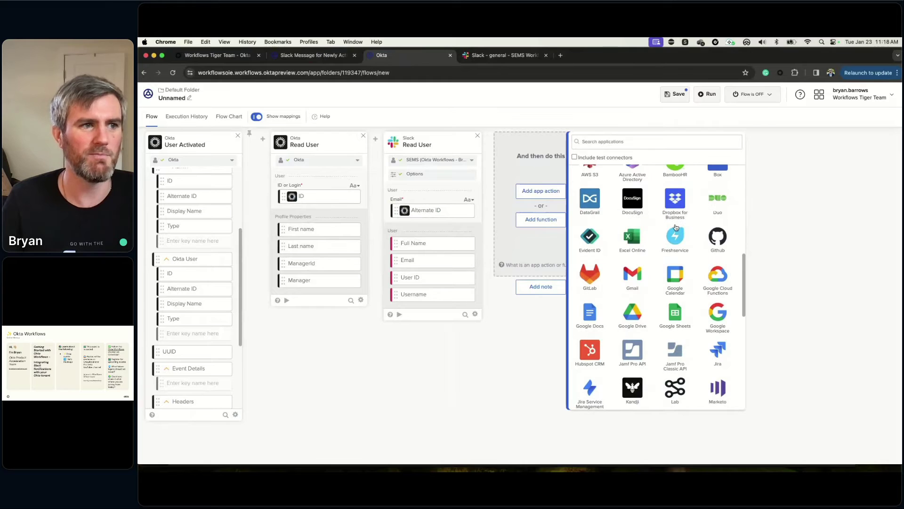
scroll(675, 227, down, 3)
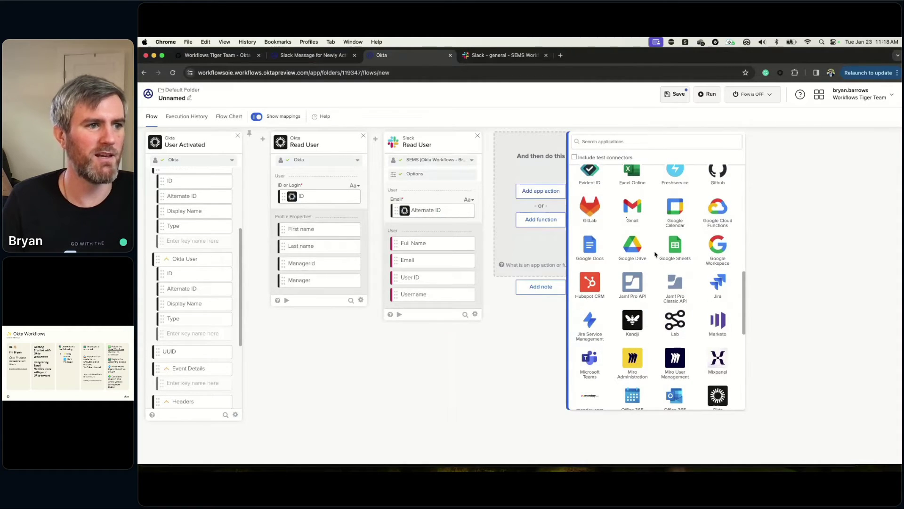
scroll(662, 272, down, 4)
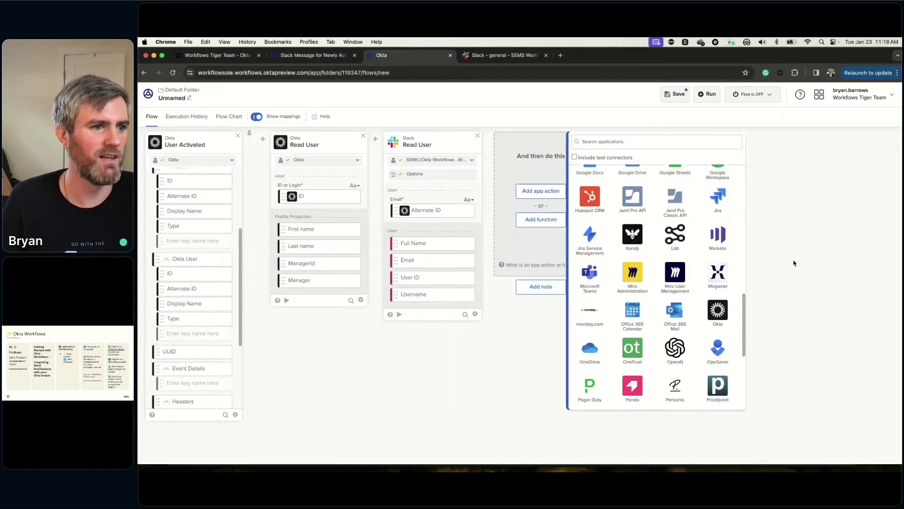
Step: Examine the function categories available for the next card in the flow, including the Text, Number and Object functions
click(544, 222)
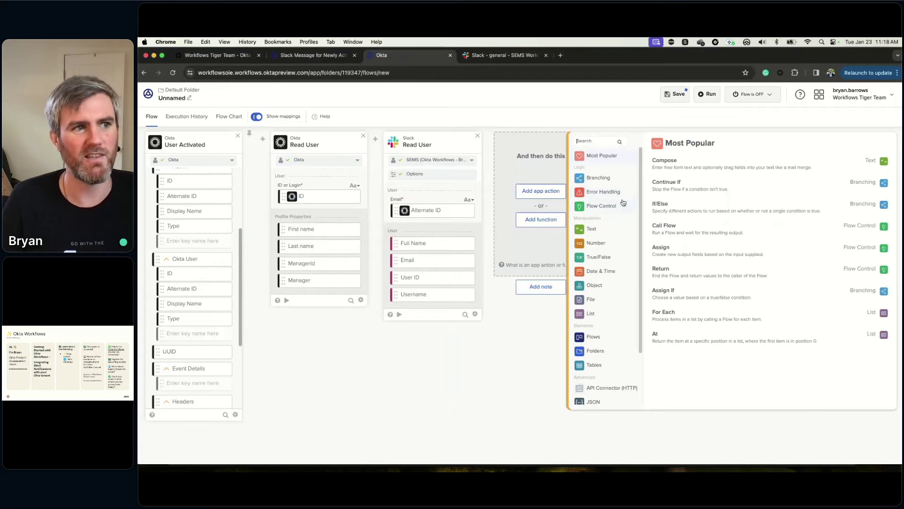
click(617, 231)
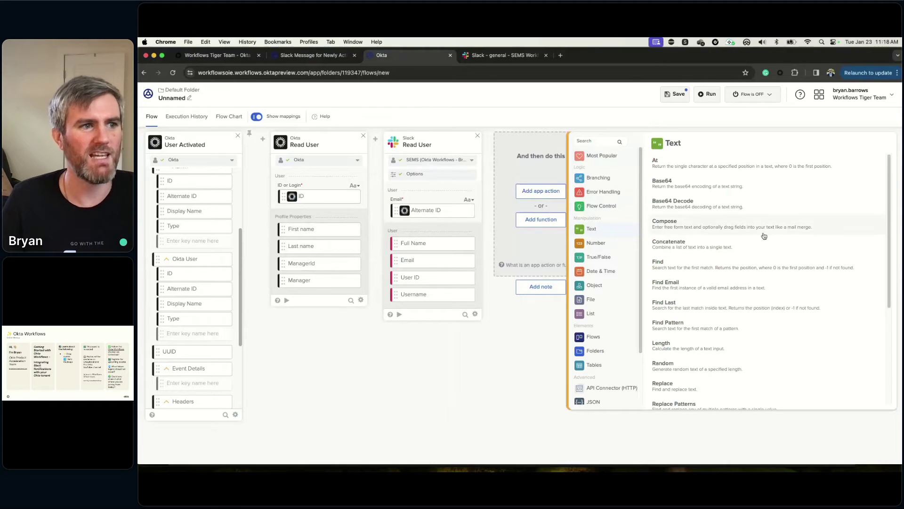
scroll(762, 237, down, 5)
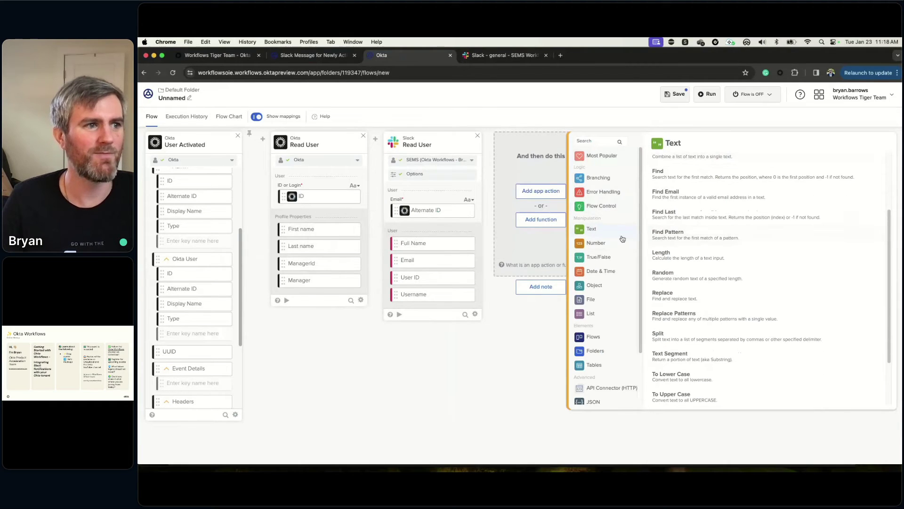
click(598, 243)
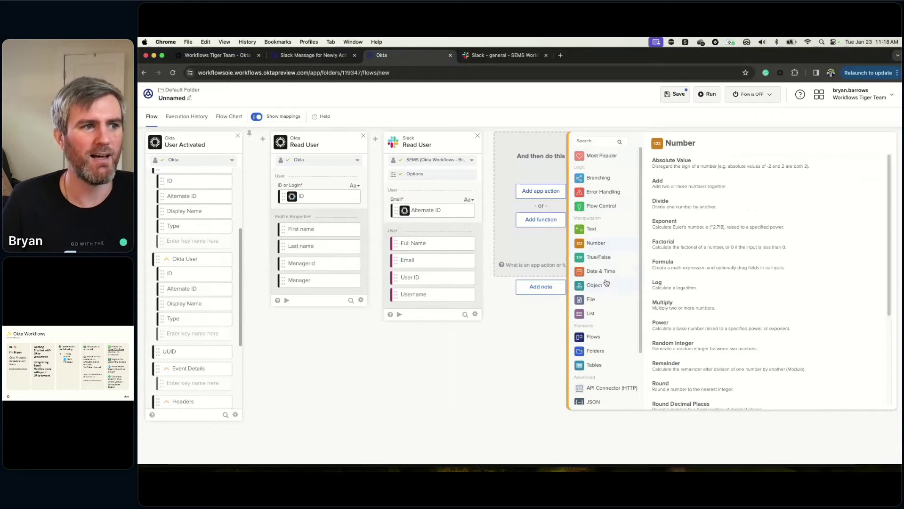
click(605, 286)
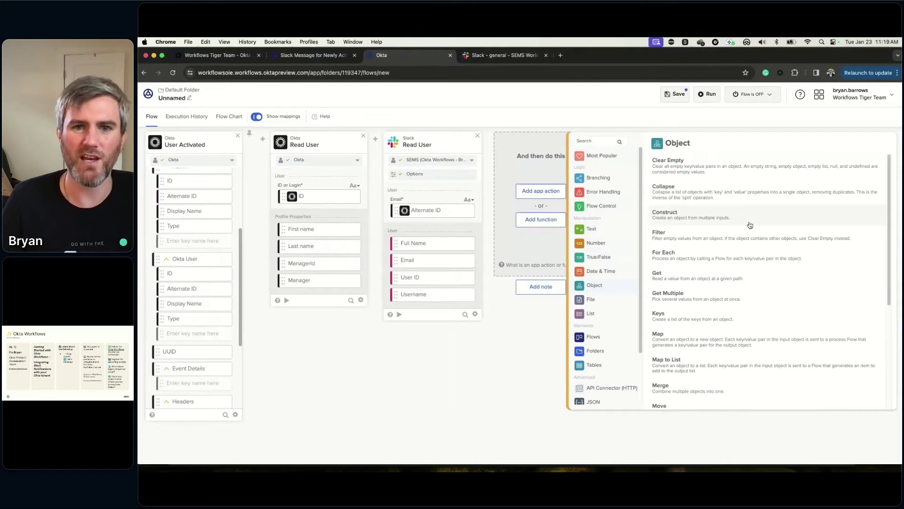
scroll(743, 229, down, 5)
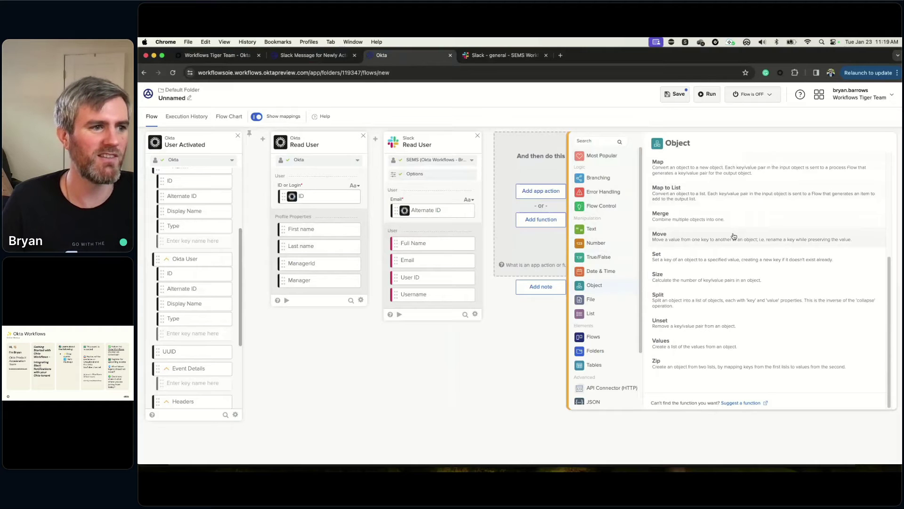
scroll(615, 269, down, 3)
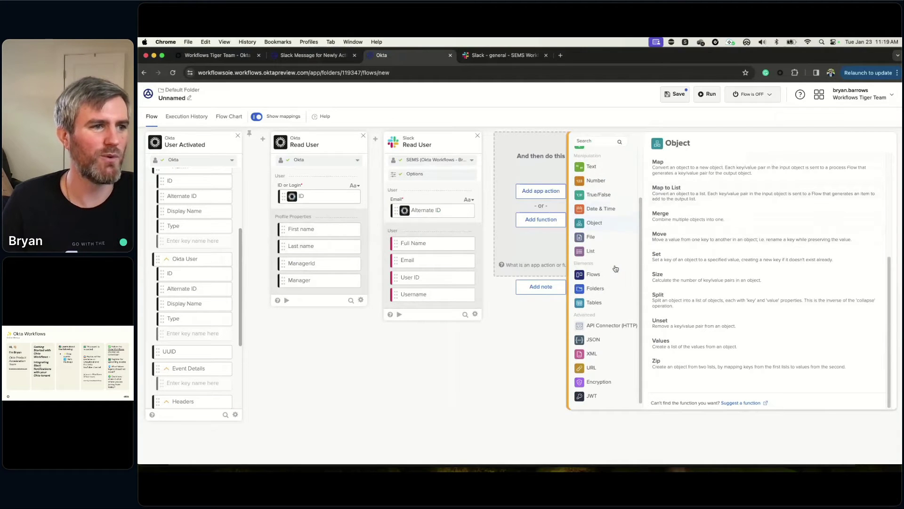
scroll(615, 268, up, 3)
Step: Add a Text Compose function after the Slack Read User card and start its message with "Hi" and the Okta Read User First name field
click(607, 230)
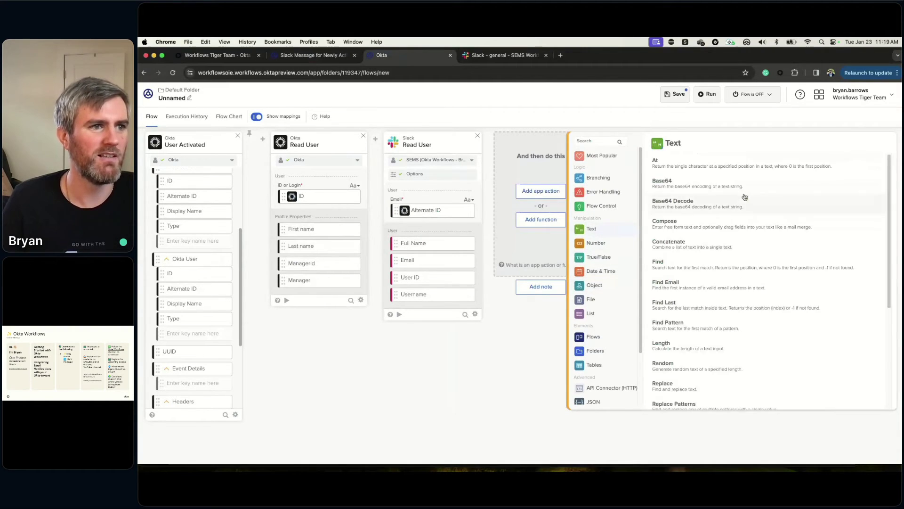
click(770, 227)
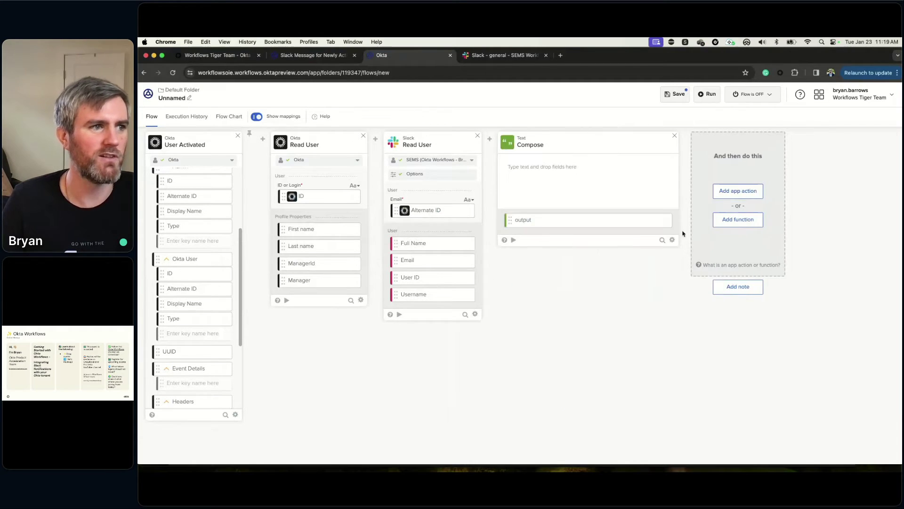
click(562, 171)
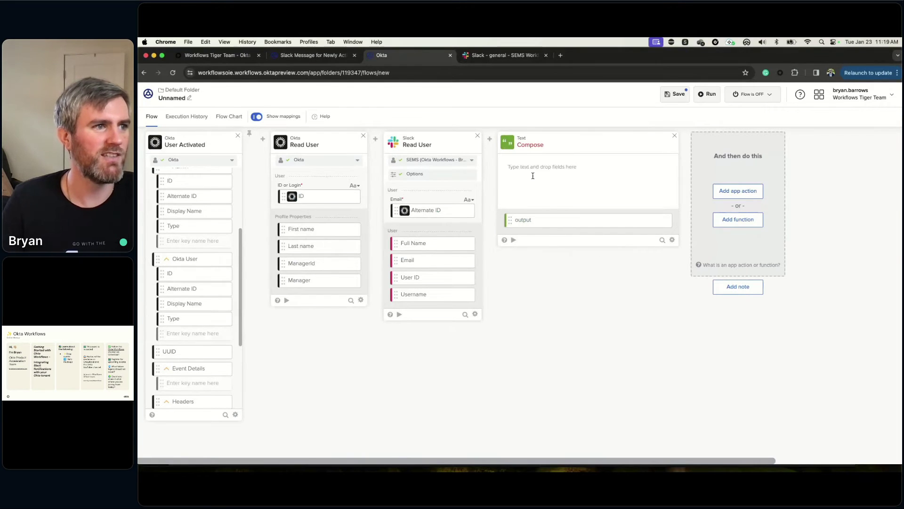
click(557, 178)
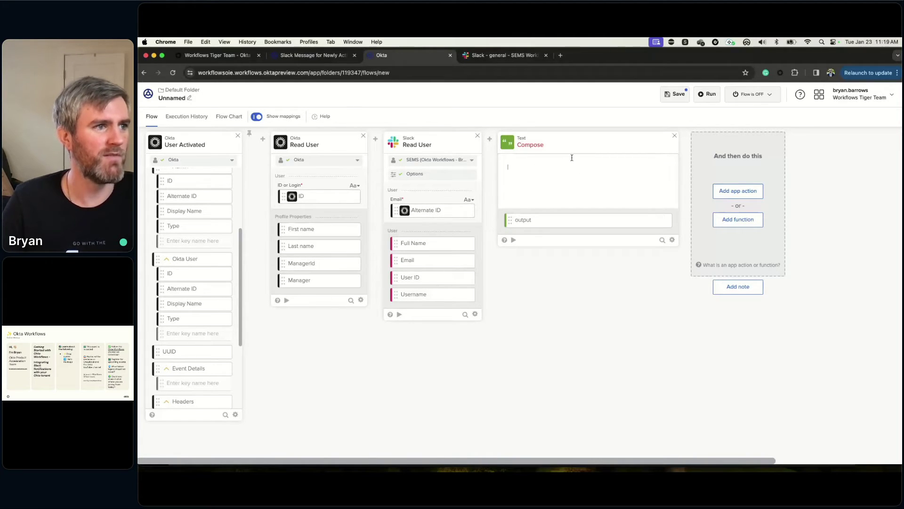
click(555, 175)
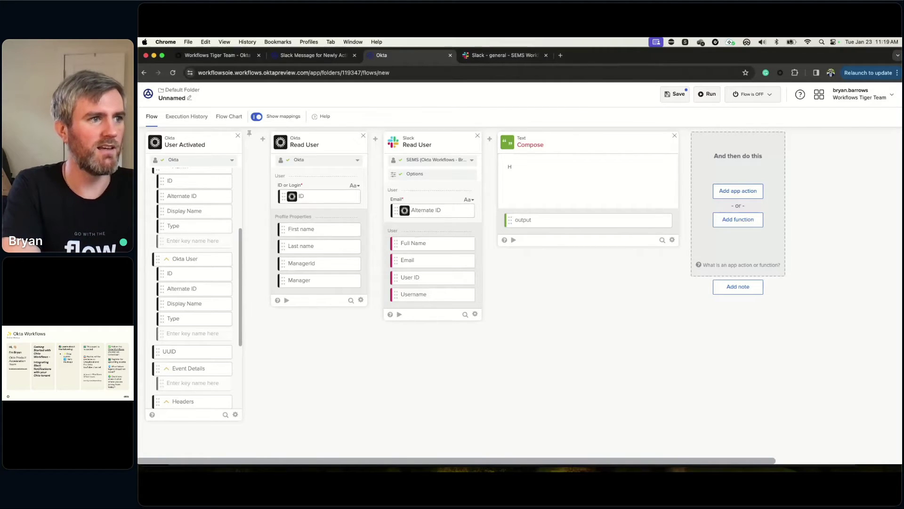
text(Hi)
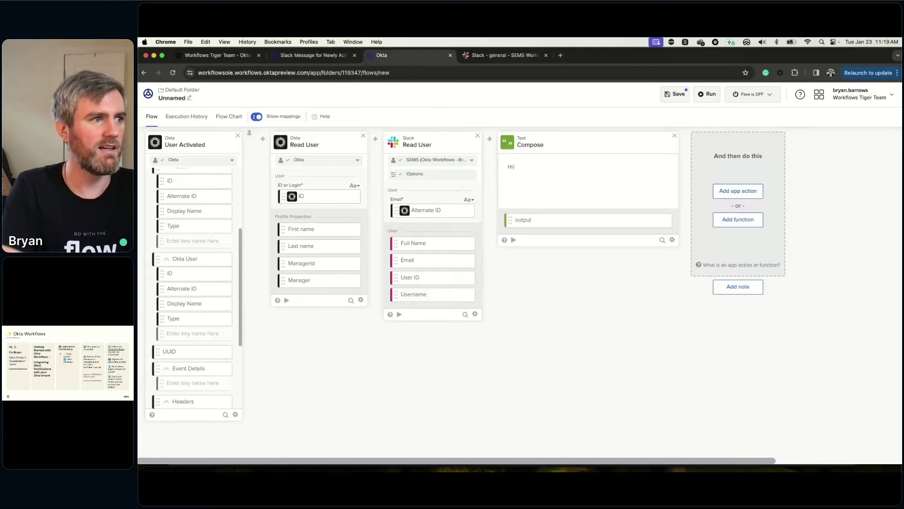
mouse_move(318, 229)
mouse_down()
mouse_move(502, 188)
mouse_move(558, 165)
mouse_up()
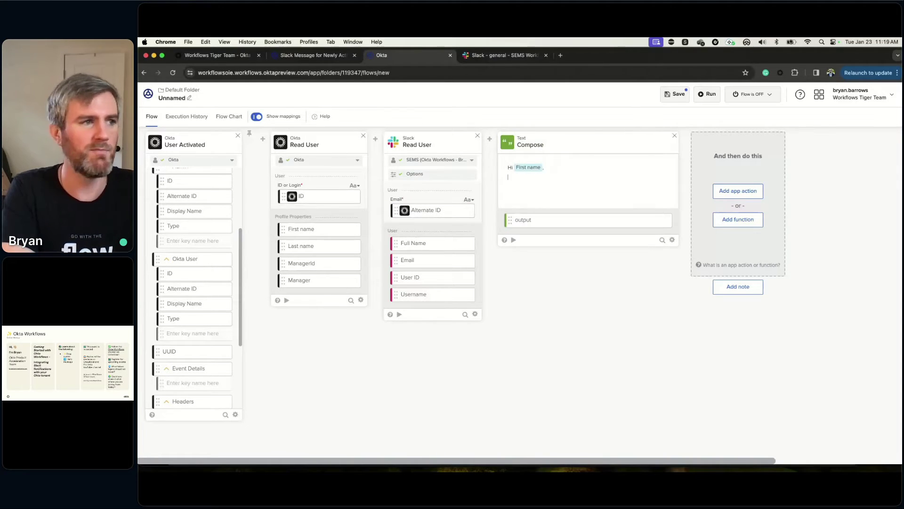
Step: Add the lines "Welcome to the company!" and "Hope you have a great first day." to the Compose message, separated by a blank line
text(ome to the company!)
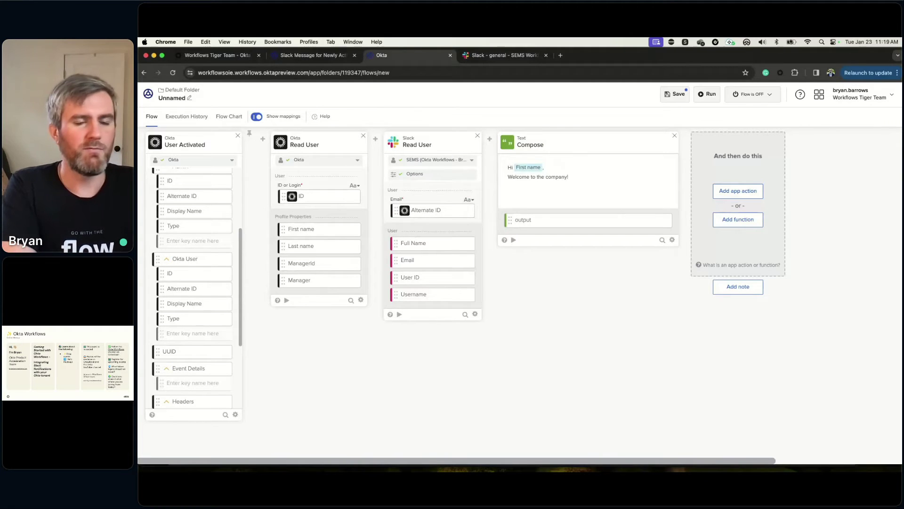
key(Return)
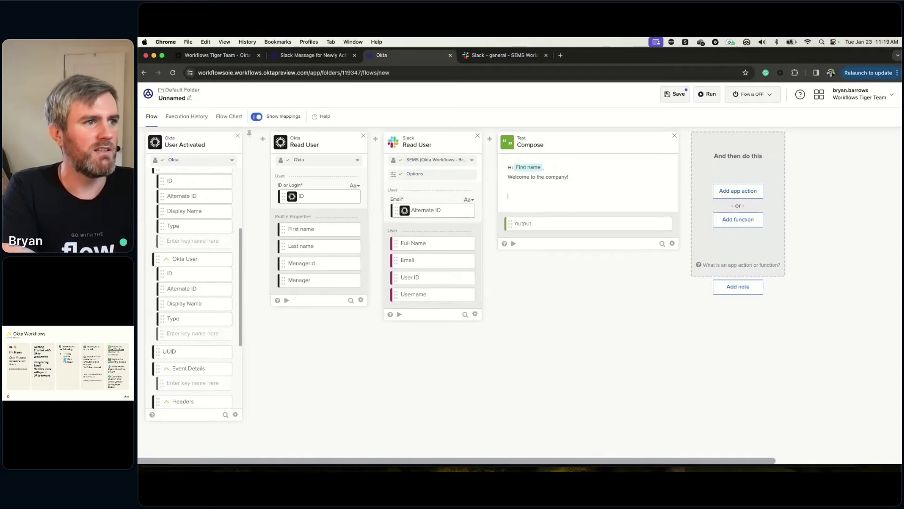
text(Hope you have a great first day)
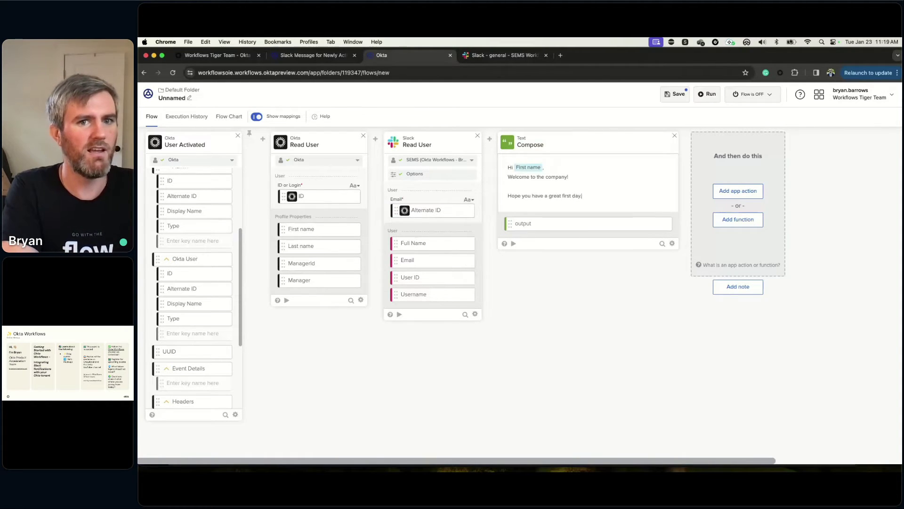
text(.)
key(Return)
key(Return)
Step: End the Compose message with "Reach out to your manager (Manager) if you have any questions!", mapping Manager from the Okta Read User card
text(Reach o)
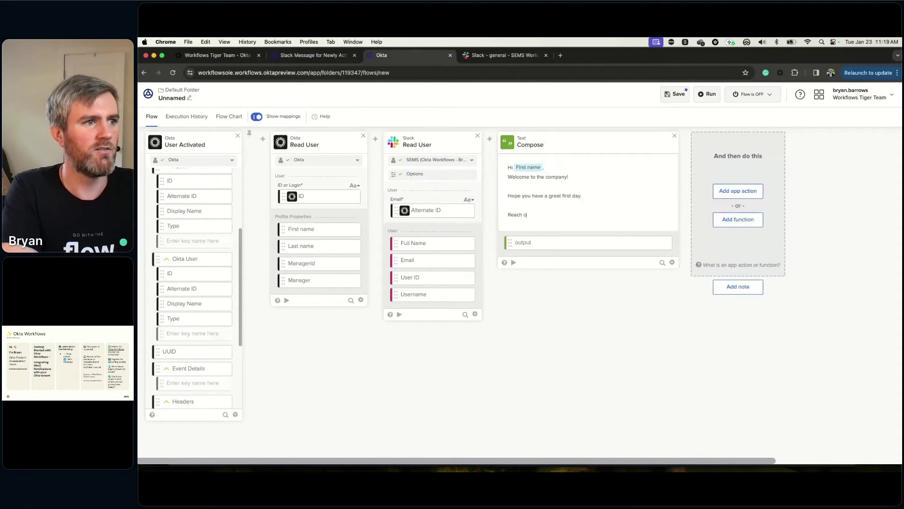
text(ut to your ma)
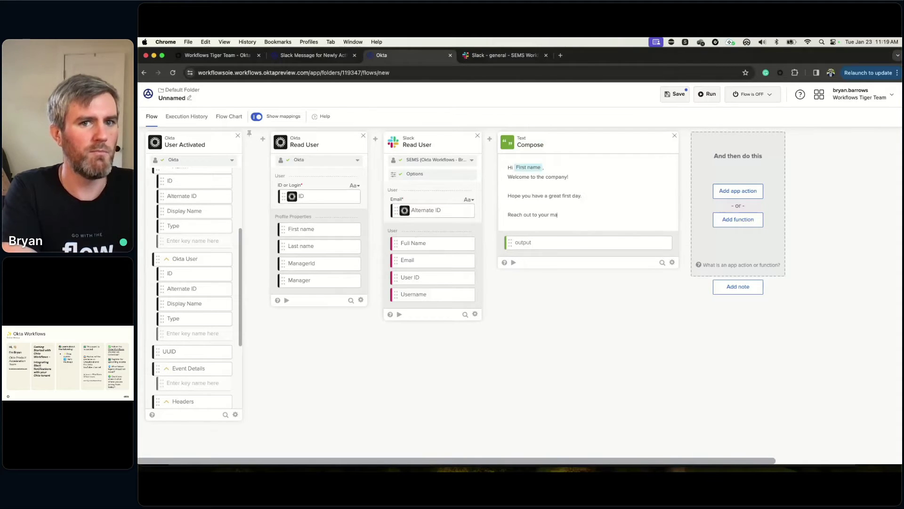
text(nager ()
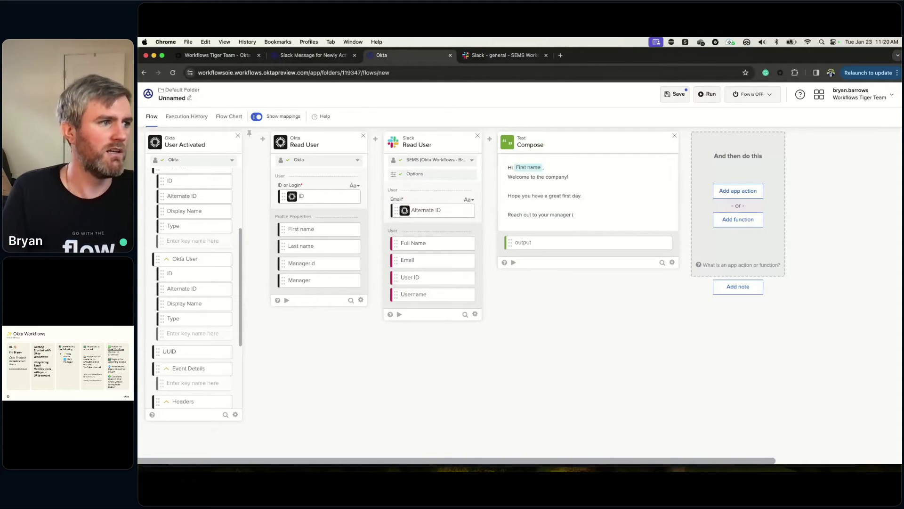
drag(323, 283, 622, 216)
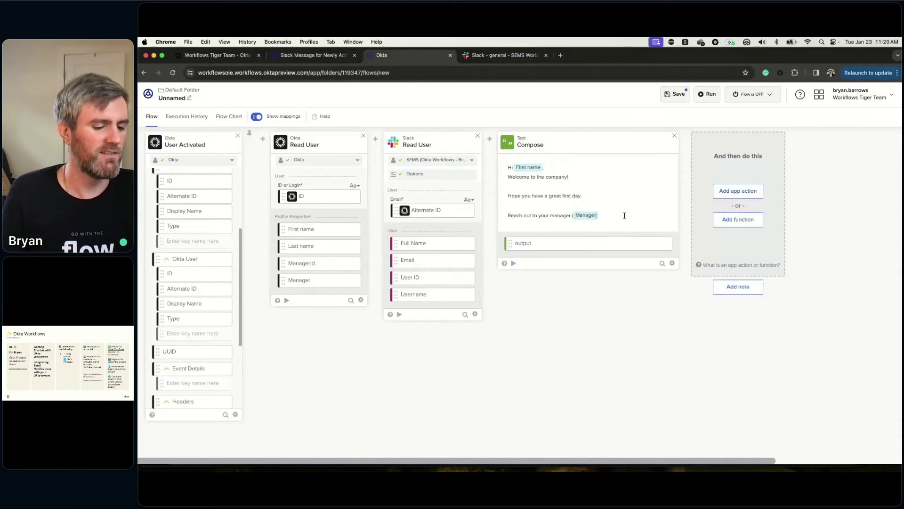
text())
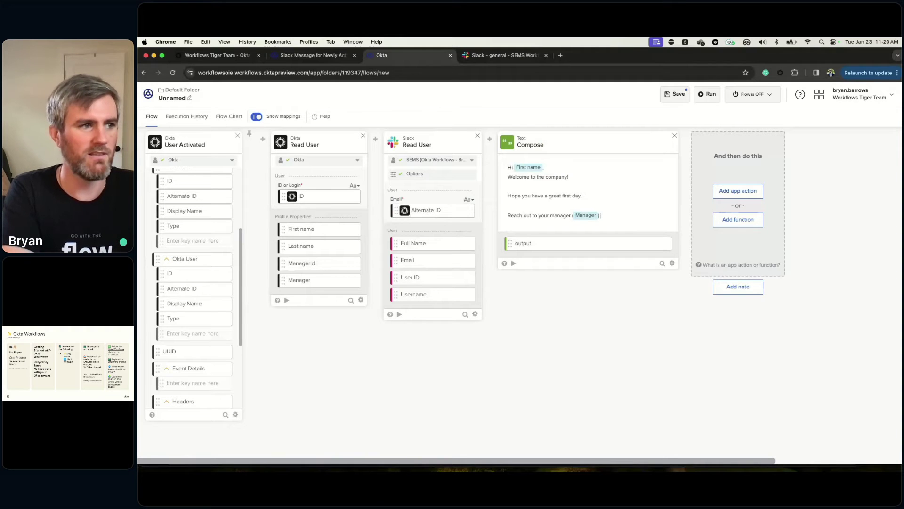
text( if you h)
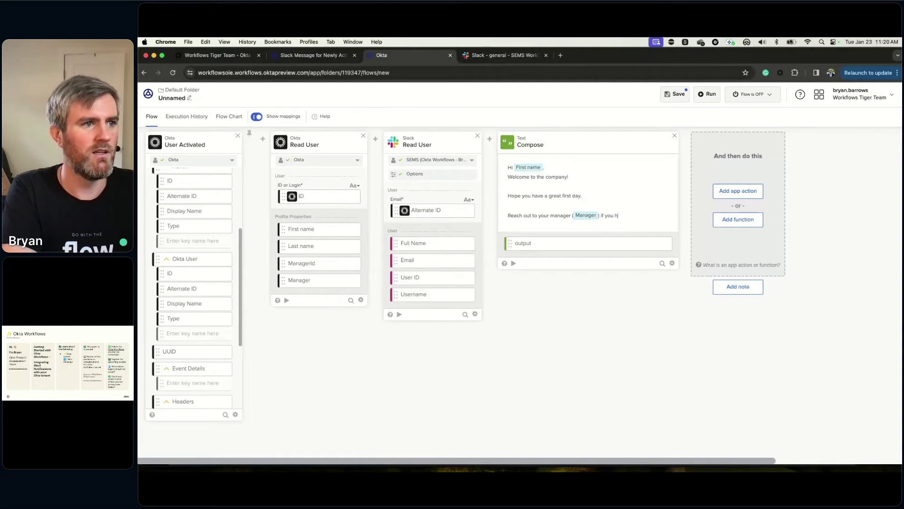
text(ave any questions!)
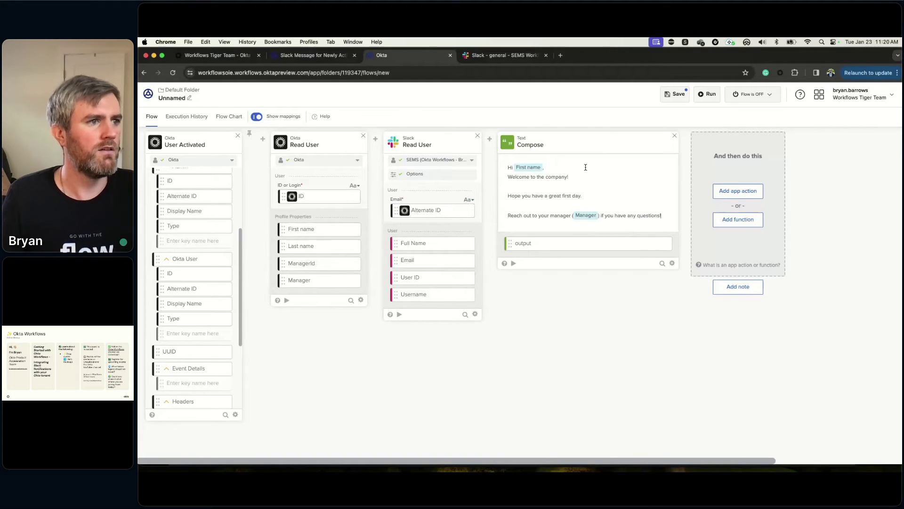
mouse_move(521, 170)
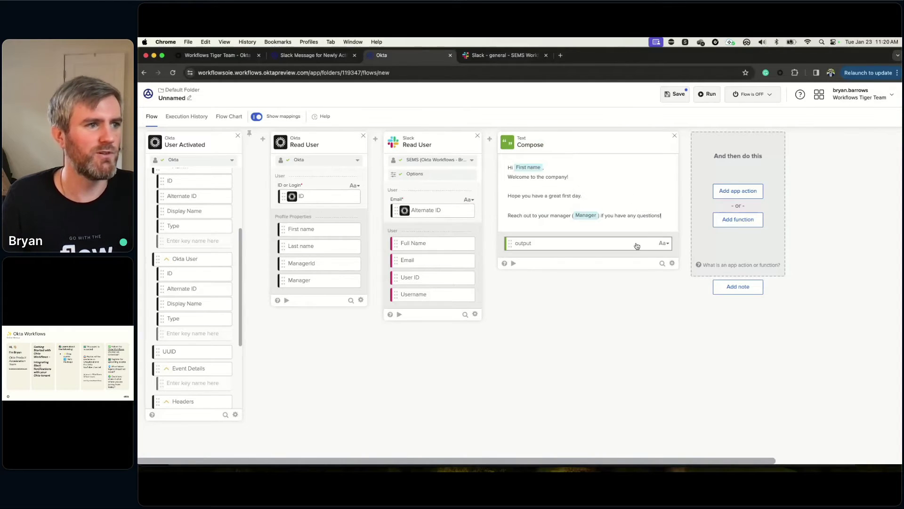
click(668, 245)
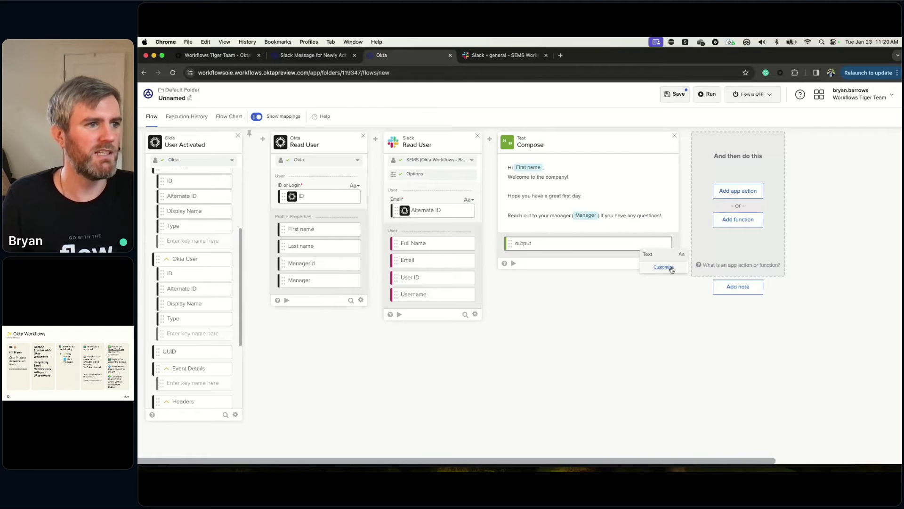
click(663, 266)
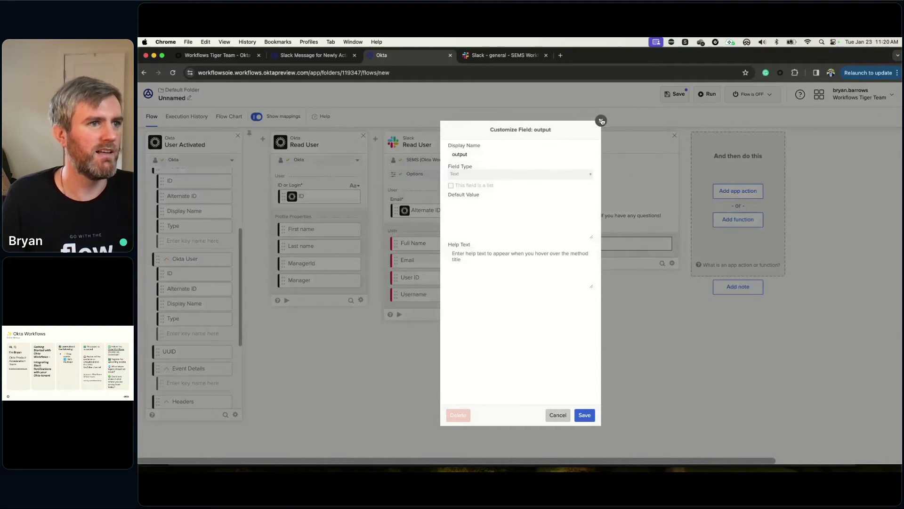
click(600, 121)
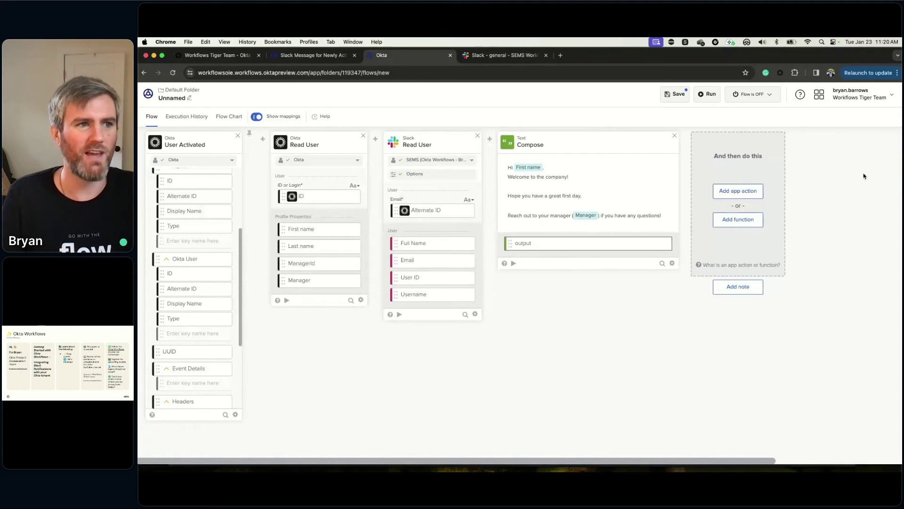
Step: Rename the Compose card's output field to "New Hire Message"
drag(597, 461, 725, 461)
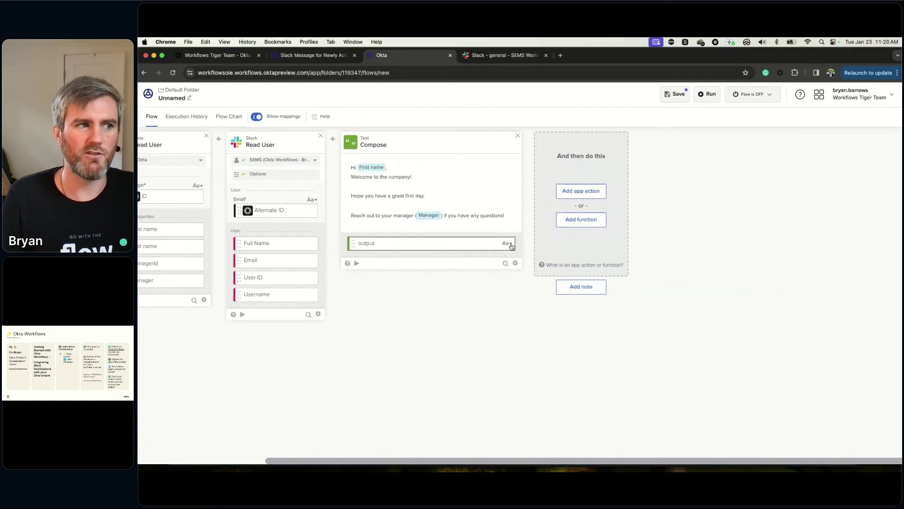
click(507, 243)
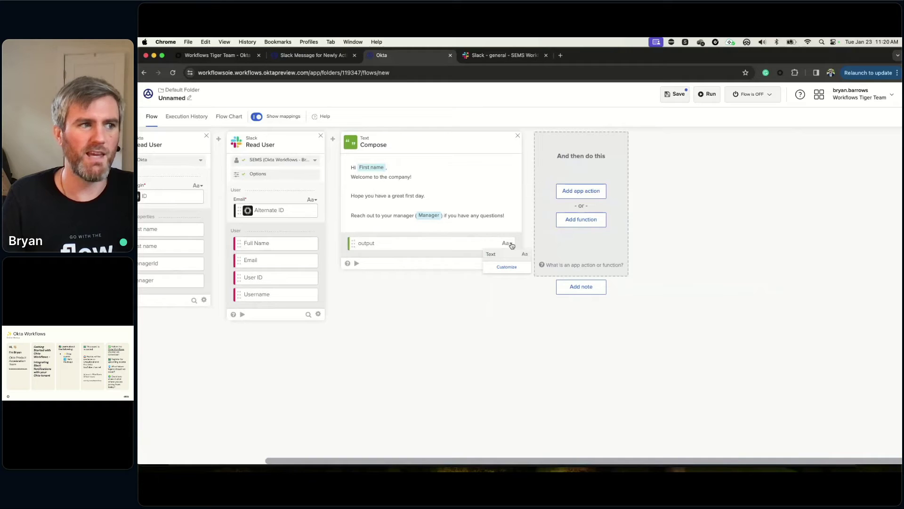
click(507, 267)
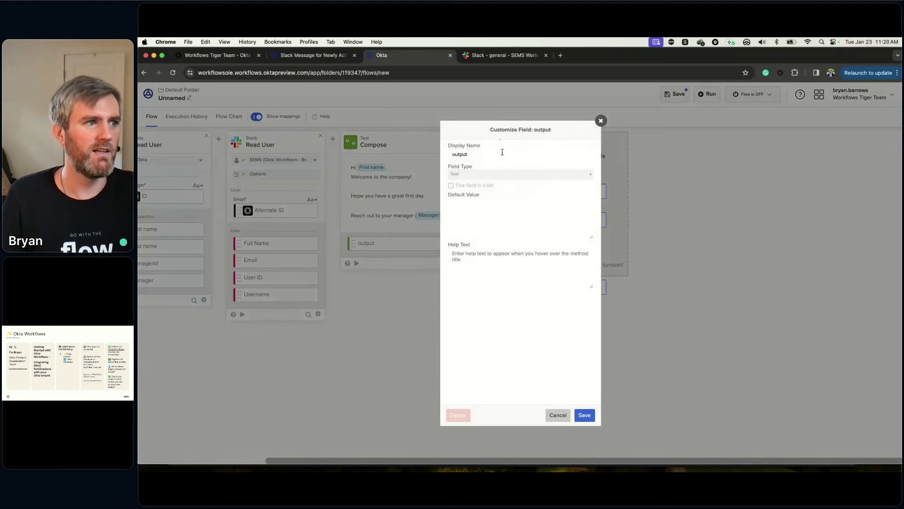
double_click(502, 152)
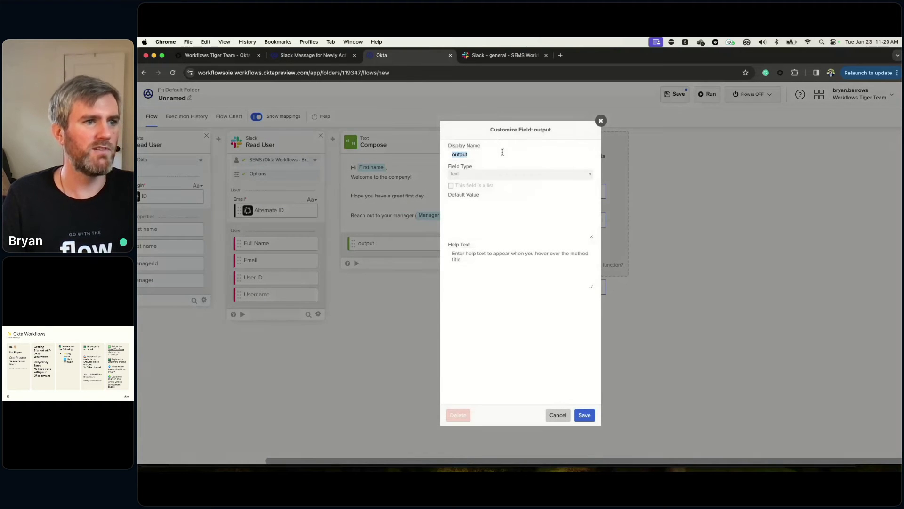
text(N)
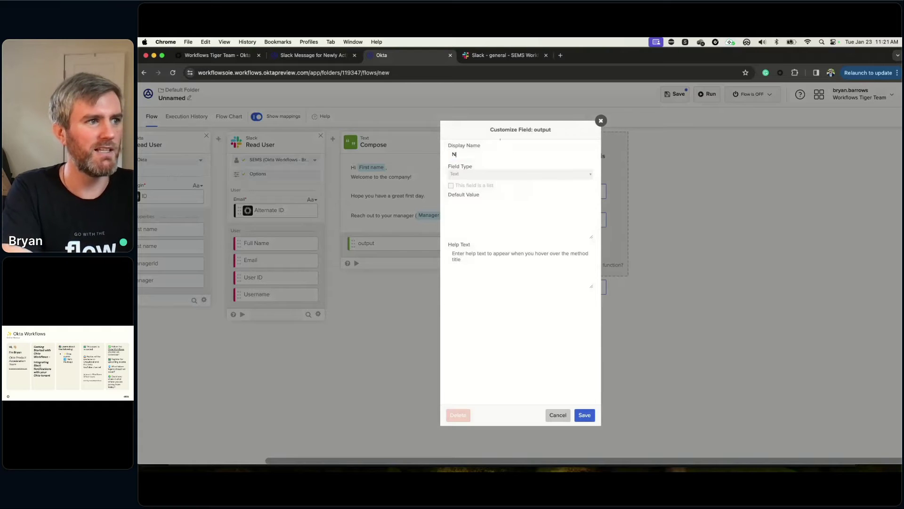
text(ew Hire Mes)
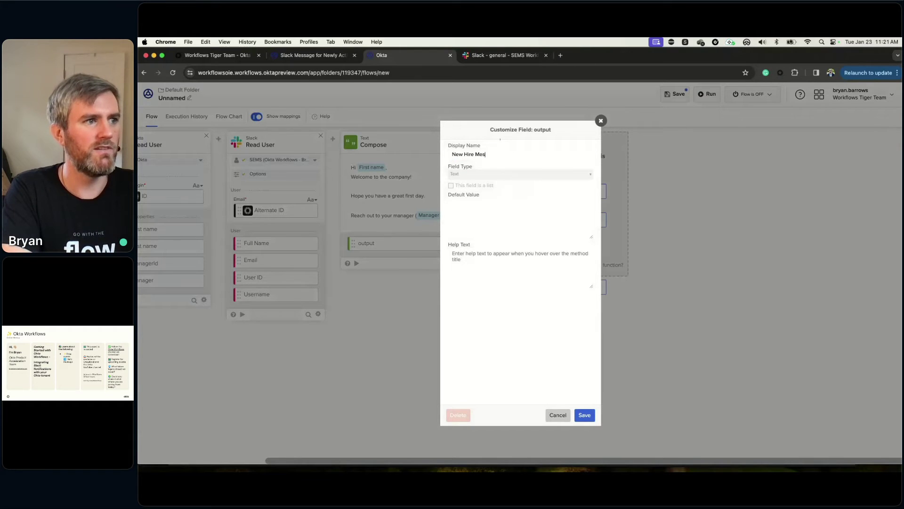
text(sage)
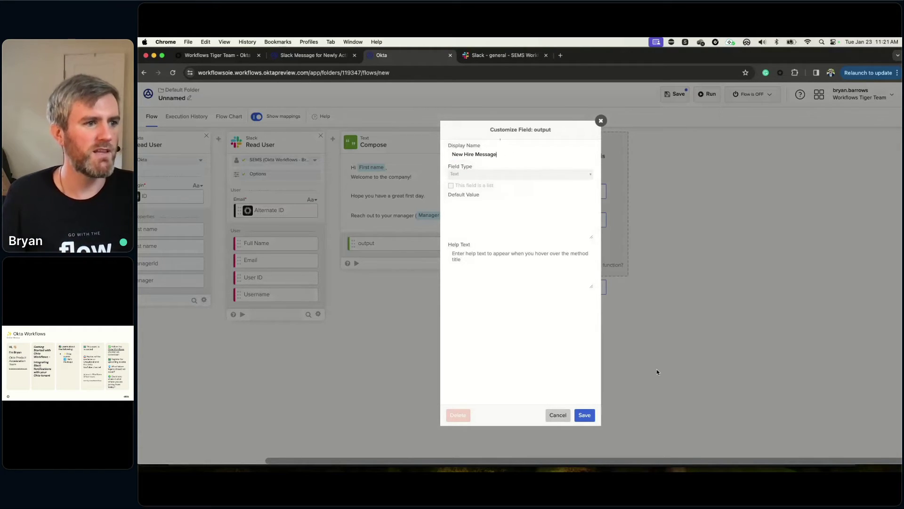
click(584, 415)
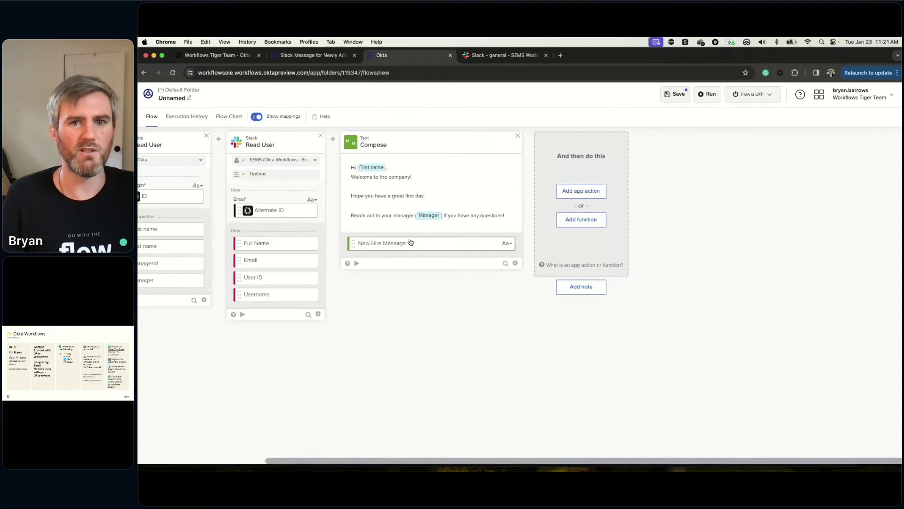
Step: Add a Slack Send Direct Message action following the Text Compose card
click(584, 191)
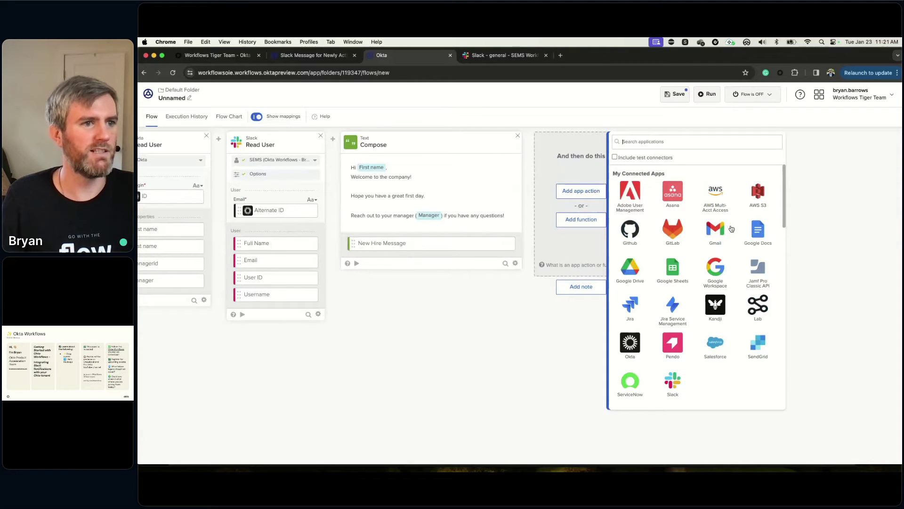
click(674, 383)
scroll(719, 341, down, 3)
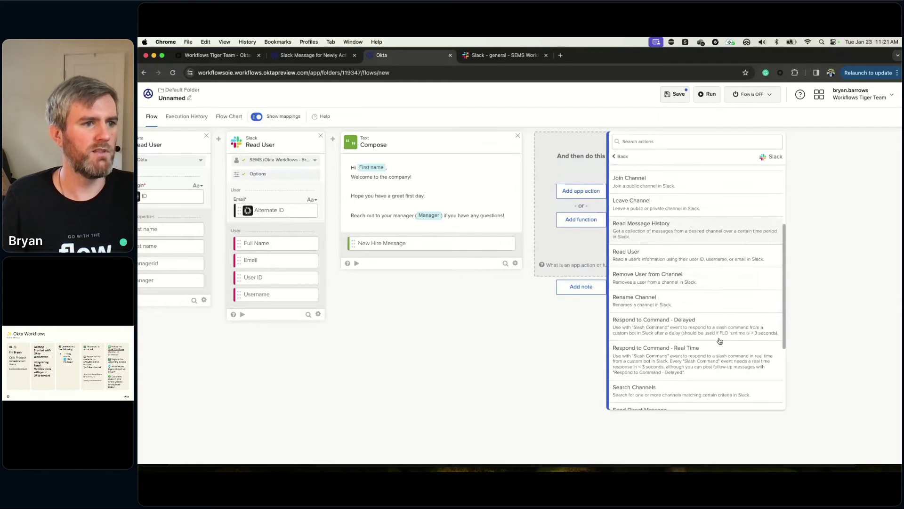
scroll(716, 334, down, 3)
click(706, 303)
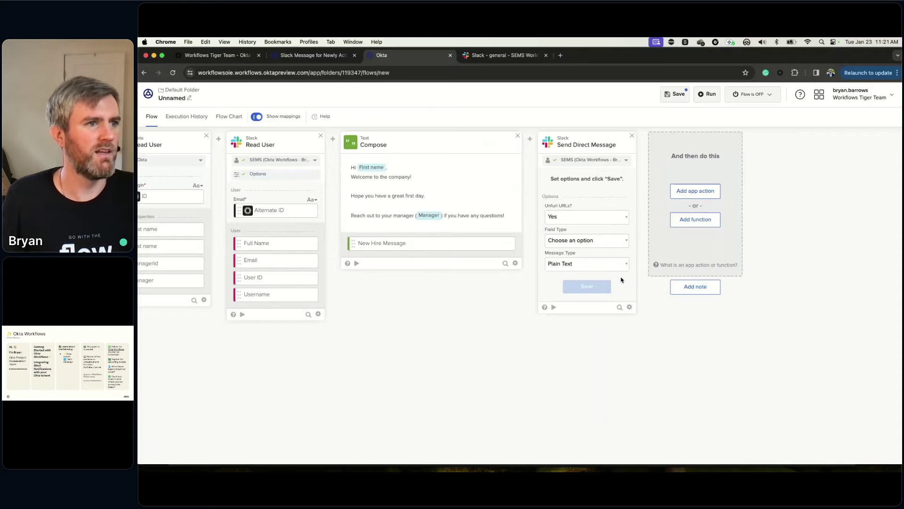
Step: Examine the Slack actions available for the next card, down to the Send File and Send Message to Channel options
click(690, 197)
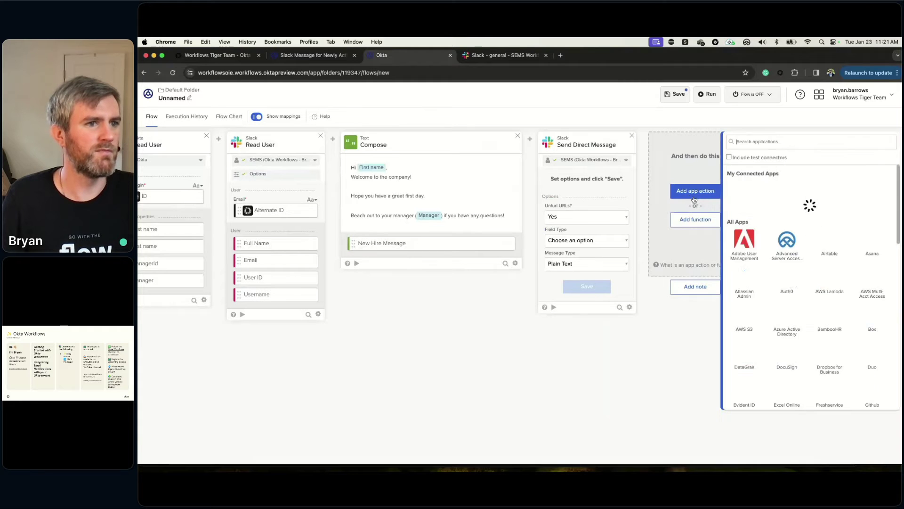
click(792, 379)
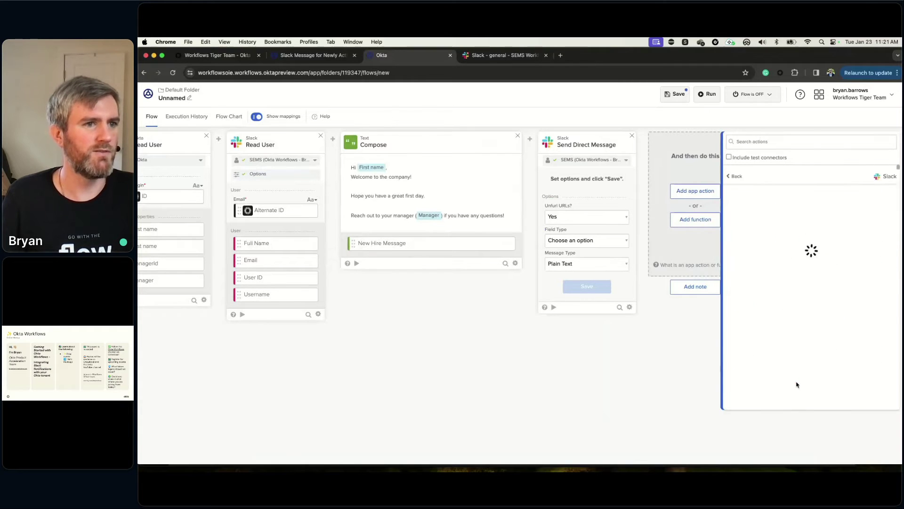
scroll(830, 238, down, 1)
scroll(836, 235, down, 1)
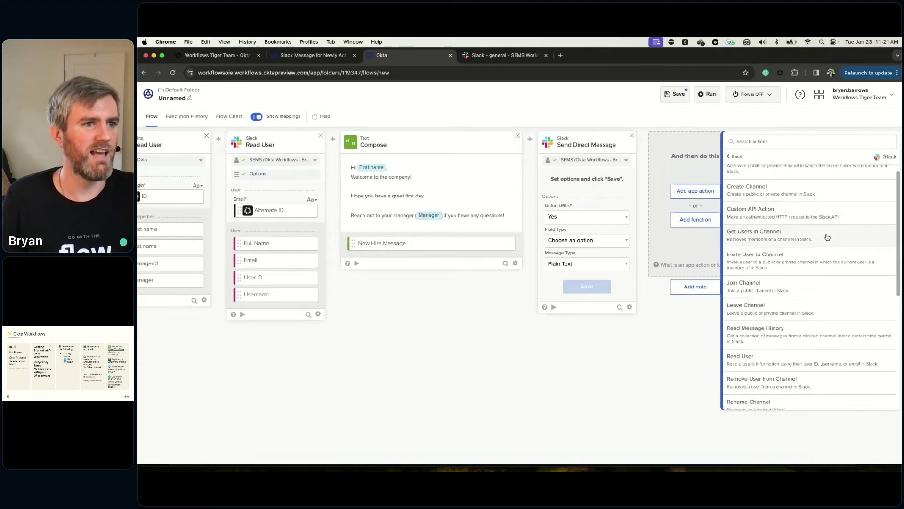
scroll(846, 232, down, 2)
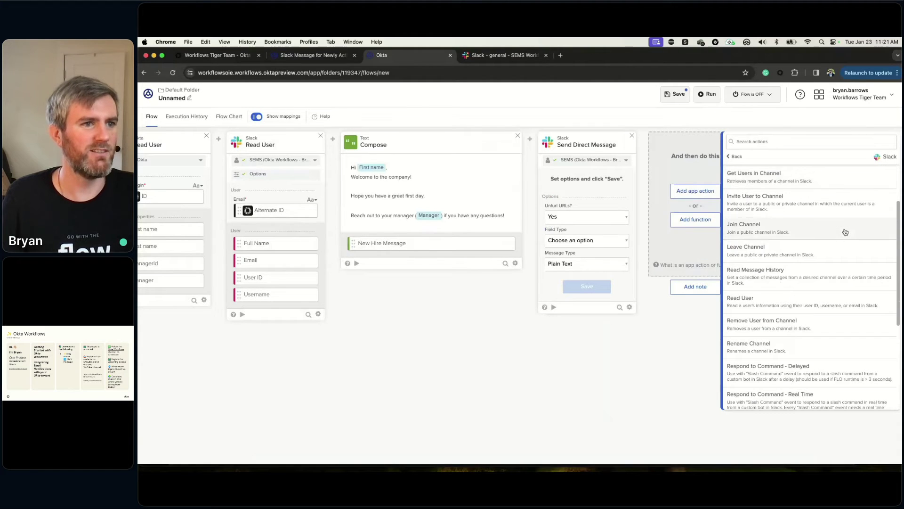
scroll(842, 254, down, 3)
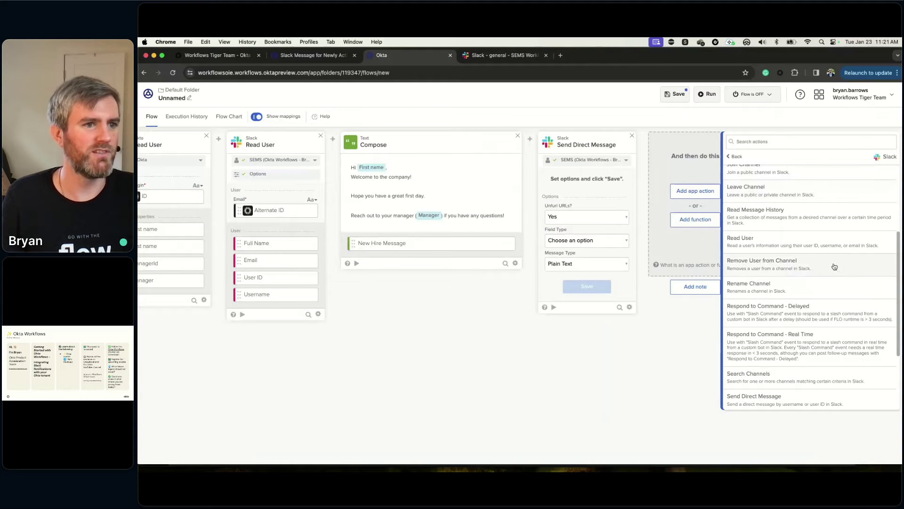
scroll(834, 267, down, 1)
scroll(834, 267, down, 2)
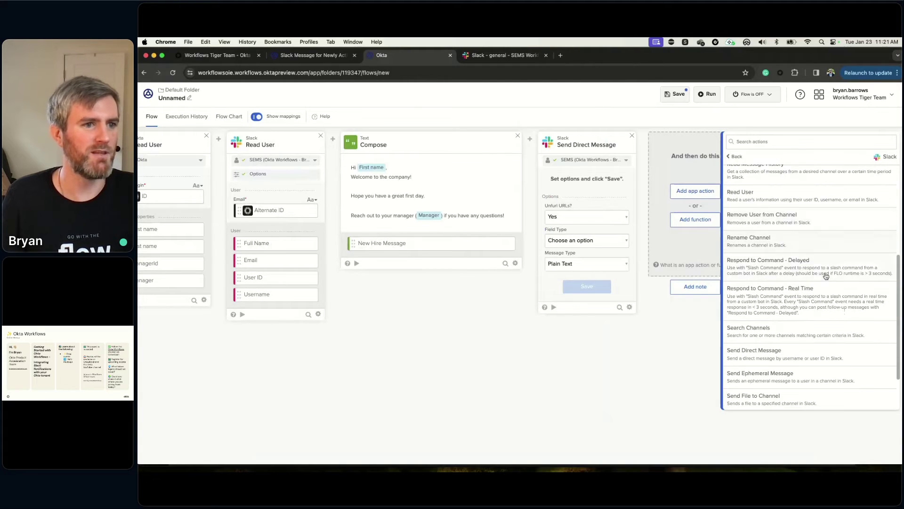
scroll(826, 277, down, 2)
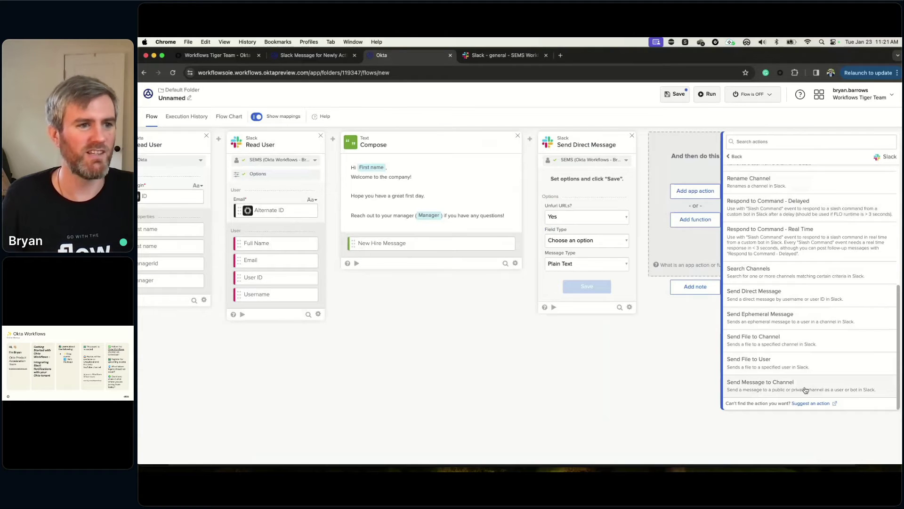
click(661, 372)
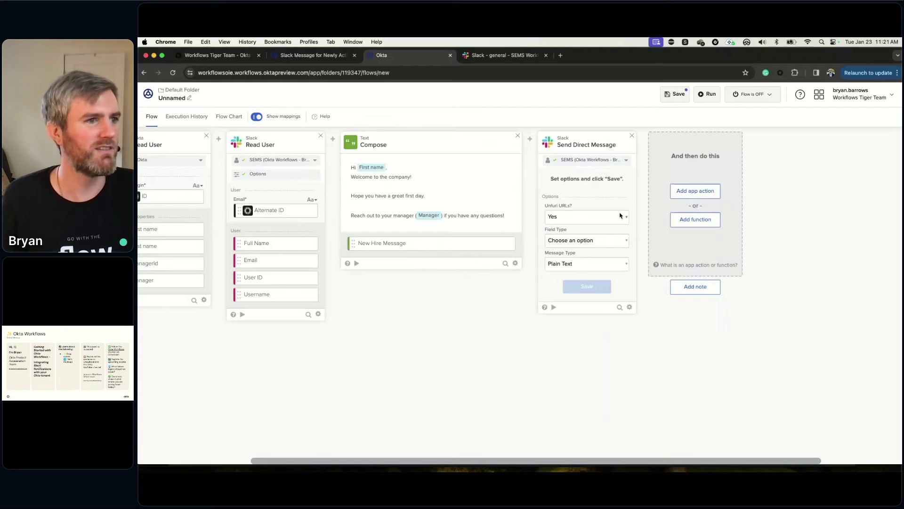
Step: Configure Send Direct Message with Field Type User ID, mapping User ID from the Slack Read User card and New Hire Message into Text
click(607, 245)
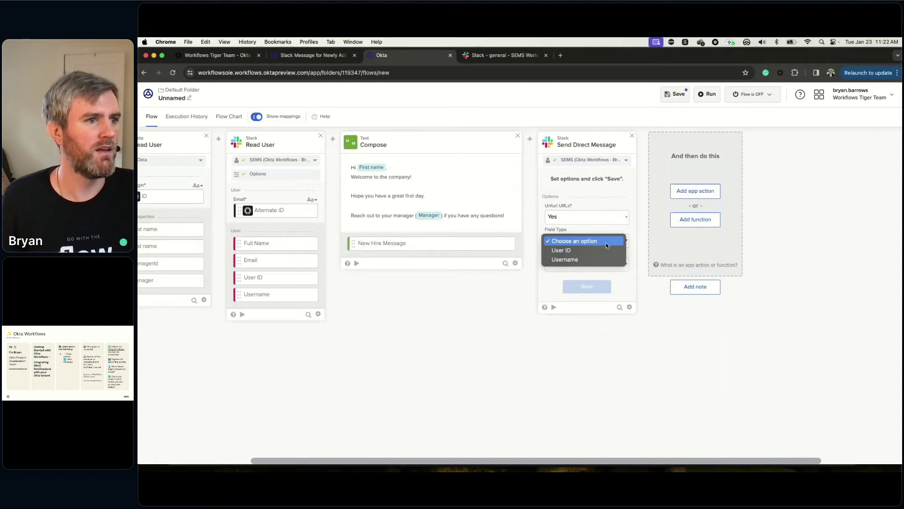
click(573, 254)
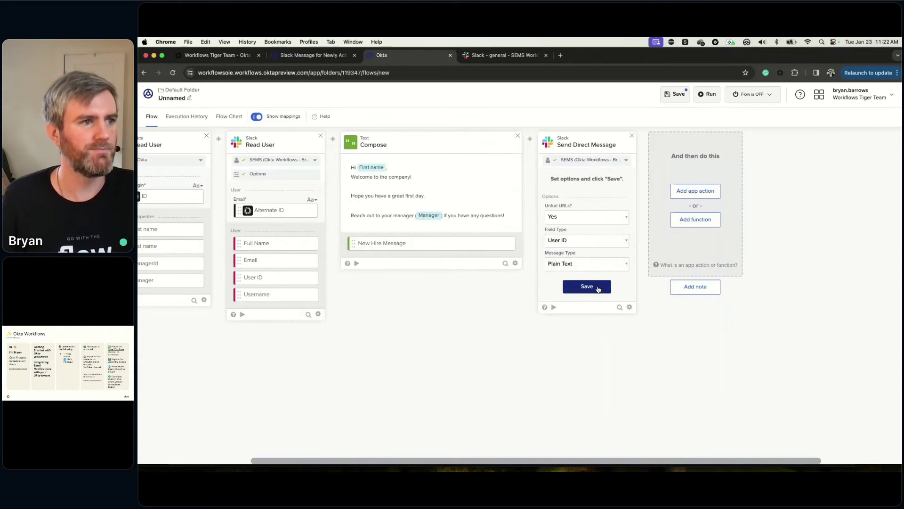
click(598, 288)
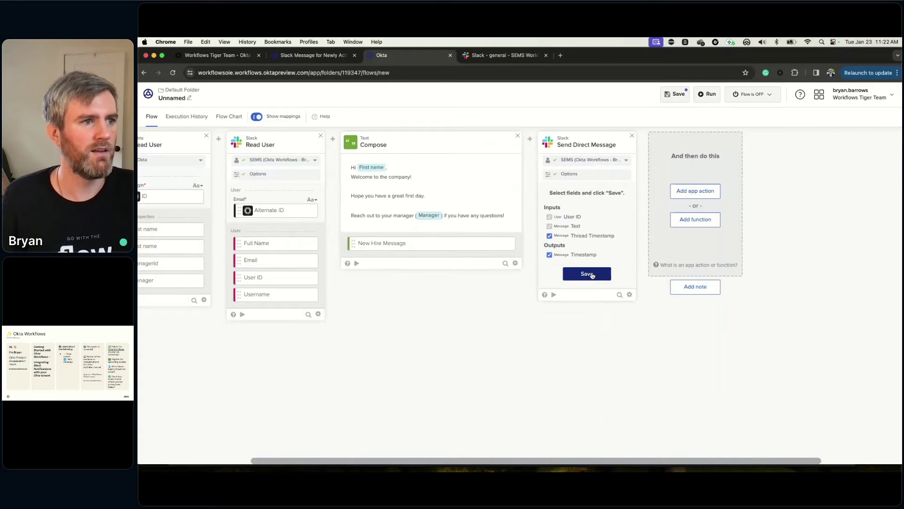
click(593, 274)
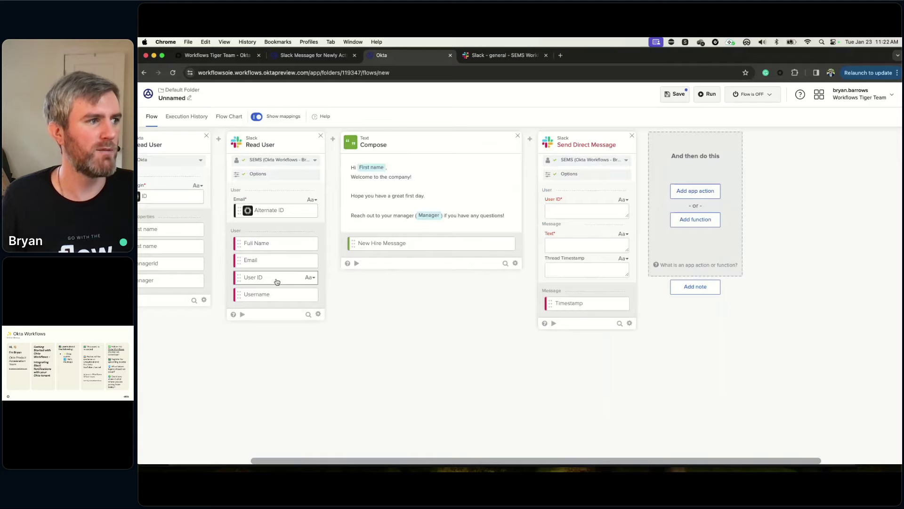
drag(277, 282, 585, 211)
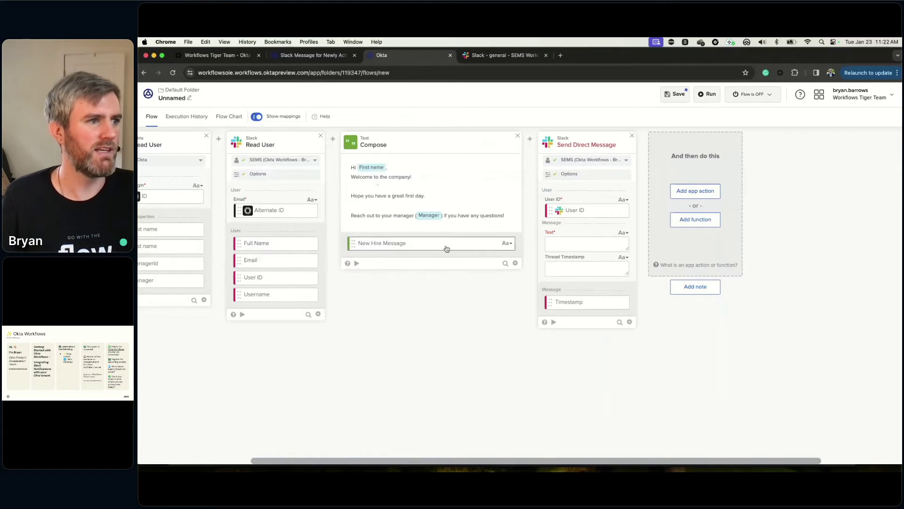
drag(430, 246, 601, 247)
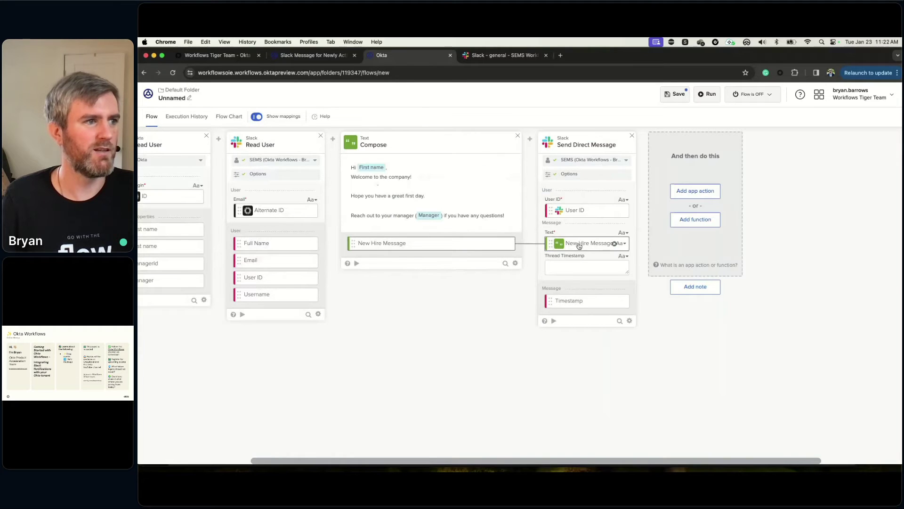
Step: Add a Slack Read User card with Field Type Email following Send Direct Message, mapping Manager from the Okta Read User card into Email
click(711, 193)
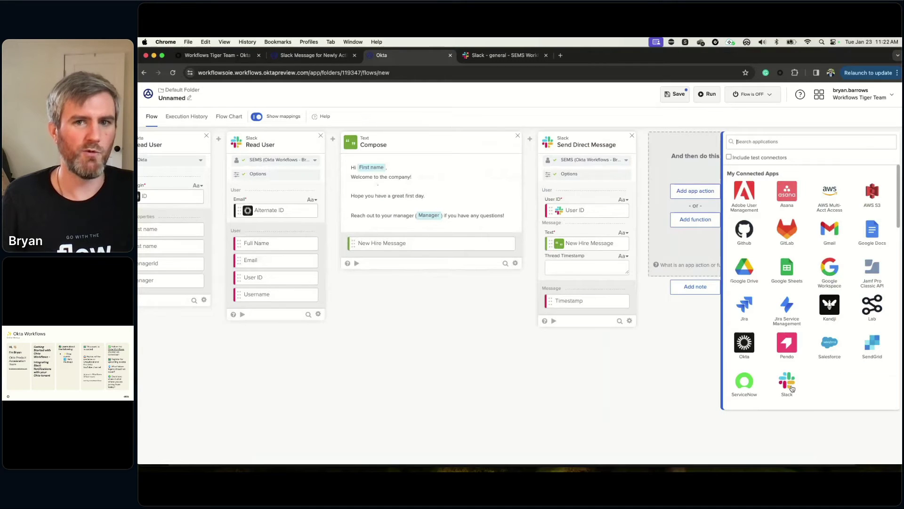
click(793, 388)
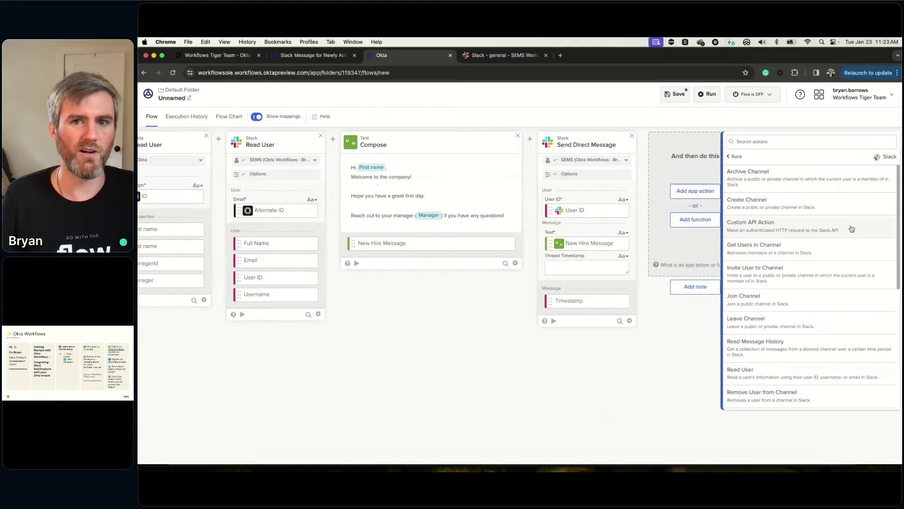
scroll(840, 234, down, 3)
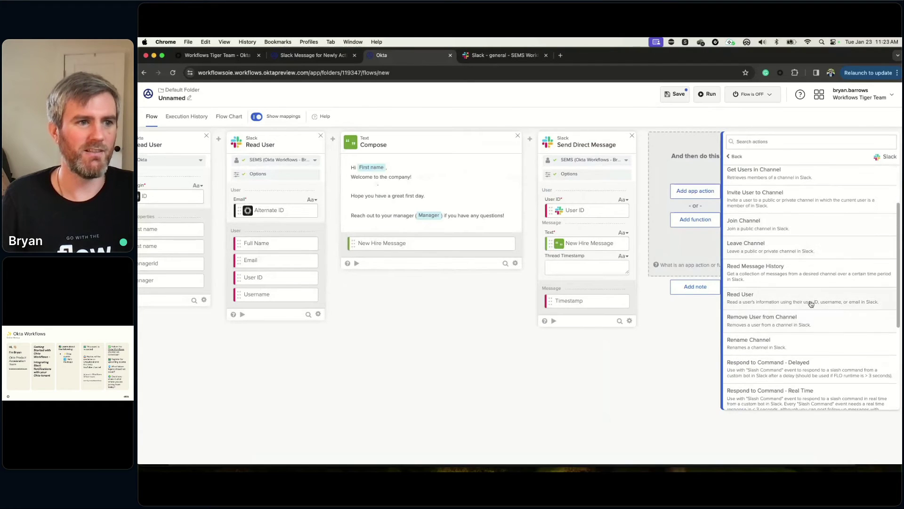
click(811, 304)
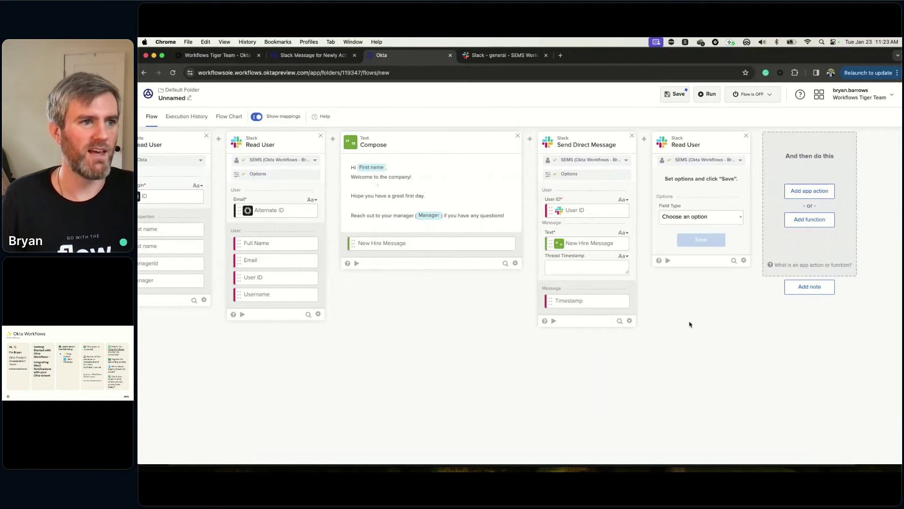
click(721, 218)
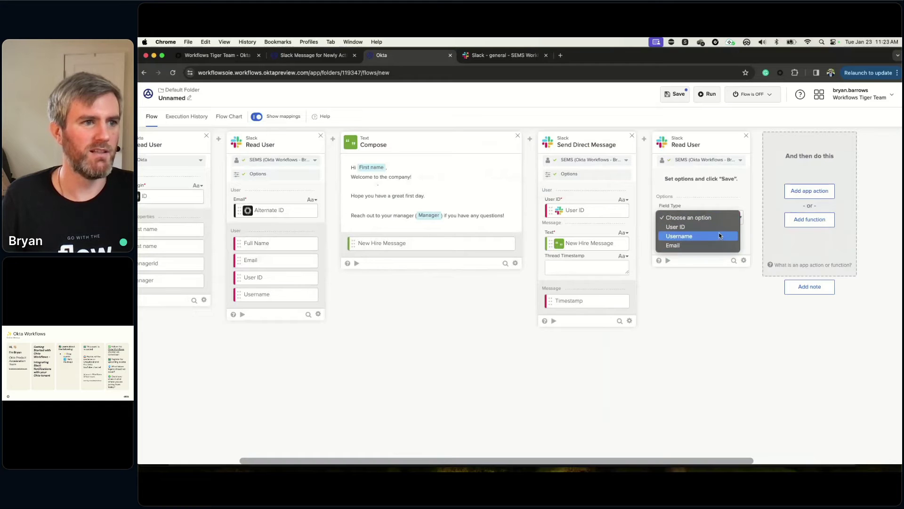
click(718, 247)
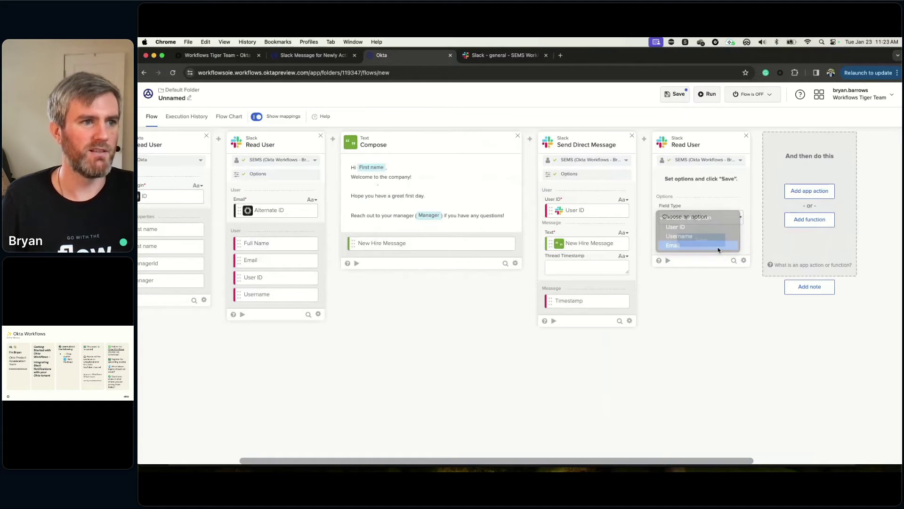
click(706, 243)
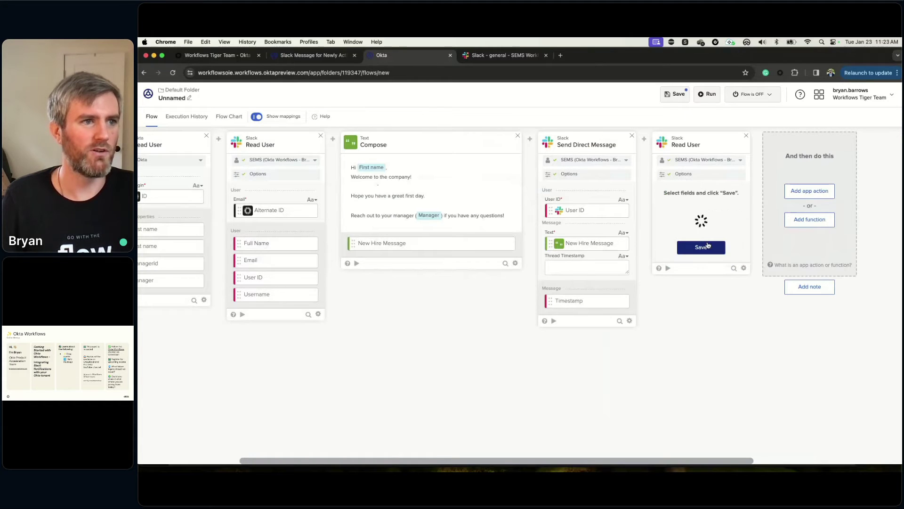
click(710, 287)
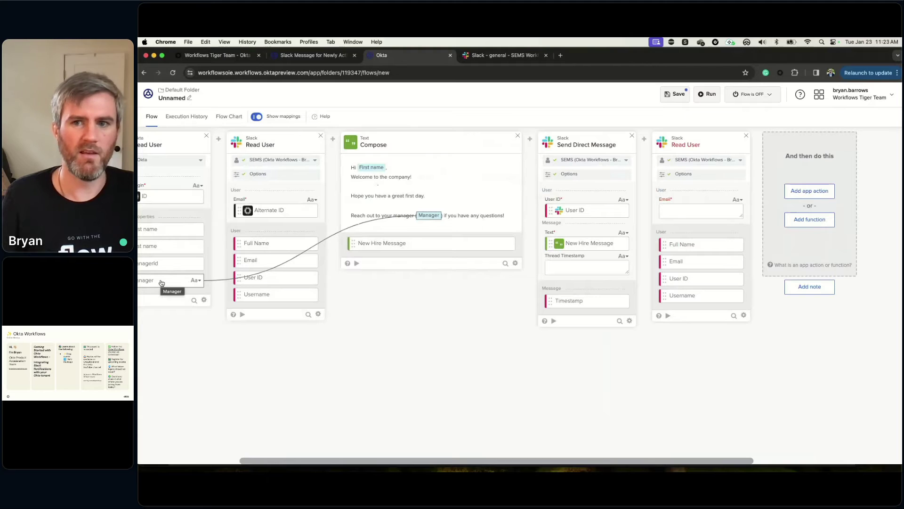
drag(162, 282, 712, 212)
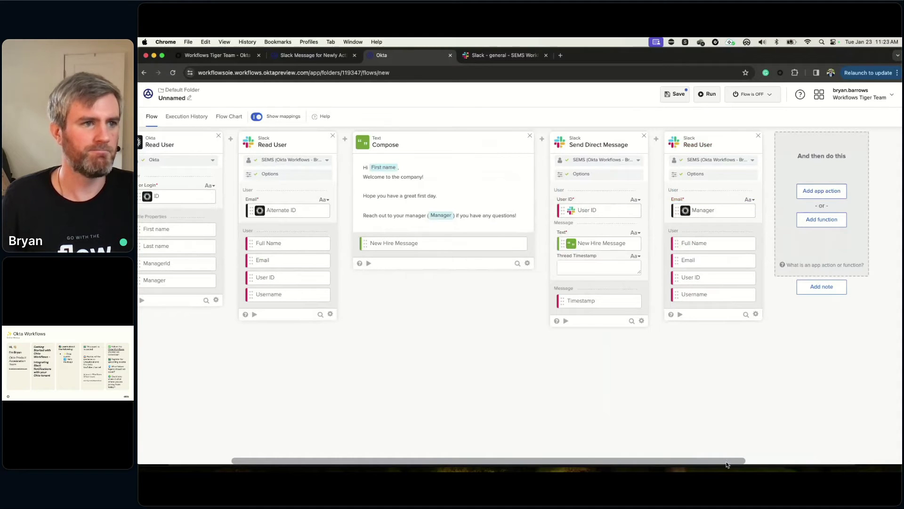
drag(727, 465, 834, 441)
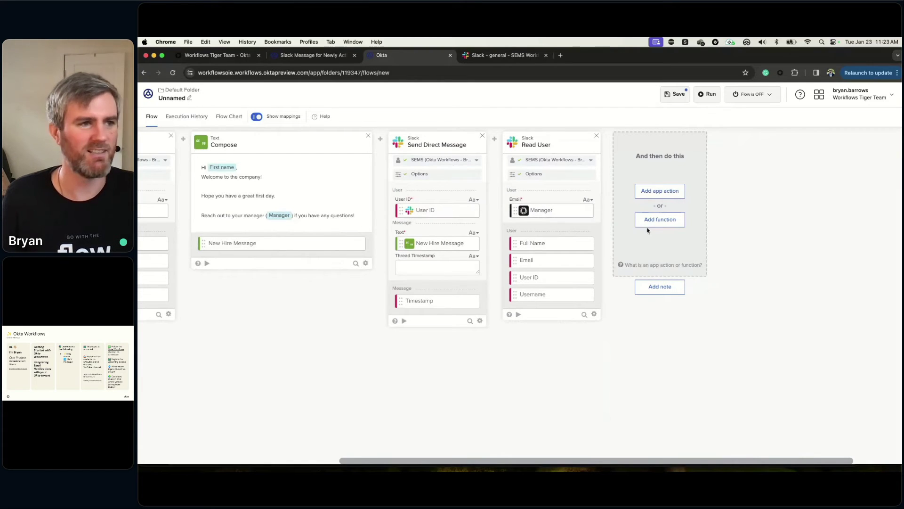
Step: Add a Text Compose card after the second Slack Read User with the text "A new hire on your team has been activated! Please reach out to"
click(675, 222)
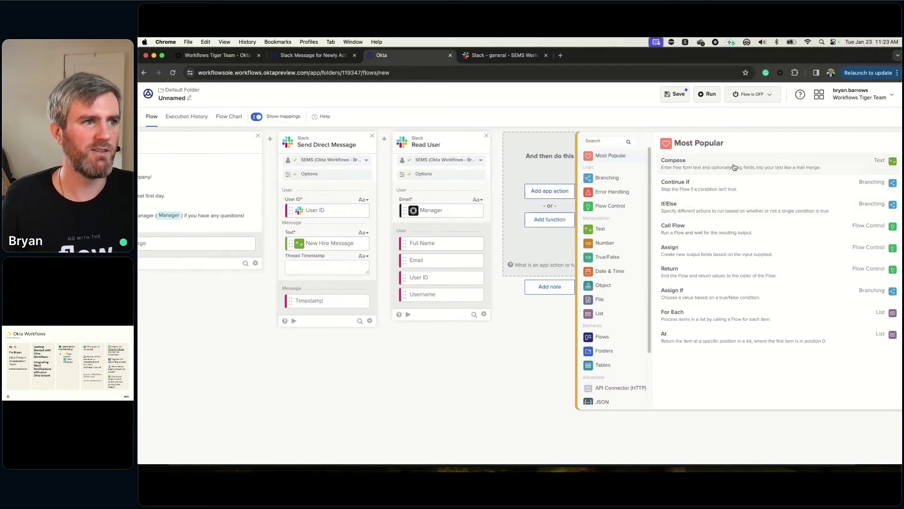
click(731, 165)
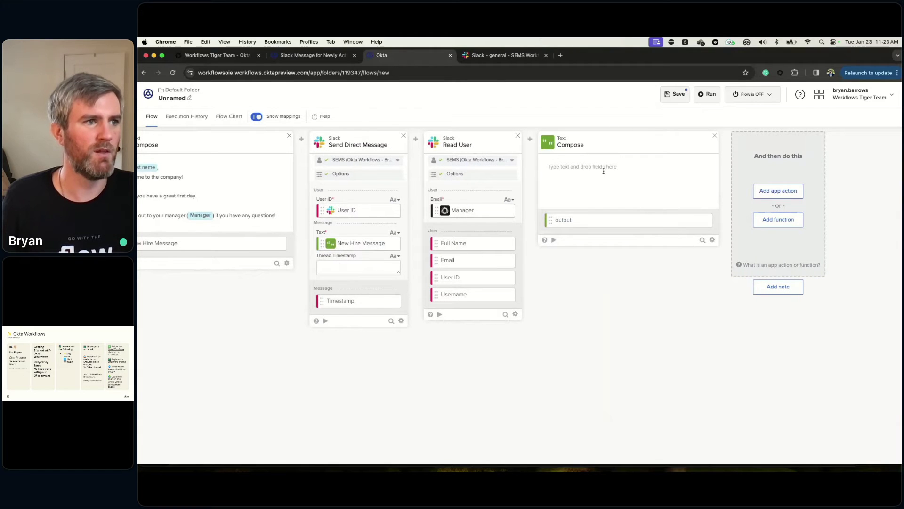
click(603, 171)
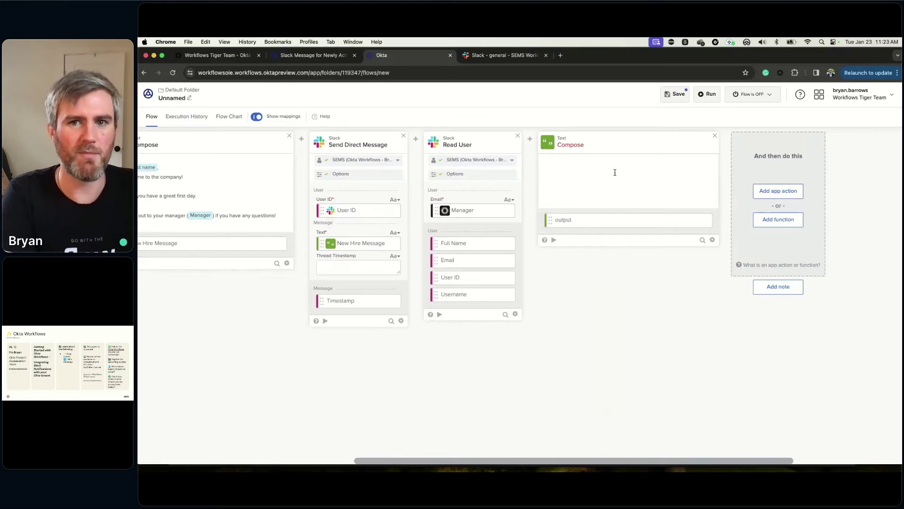
text(A)
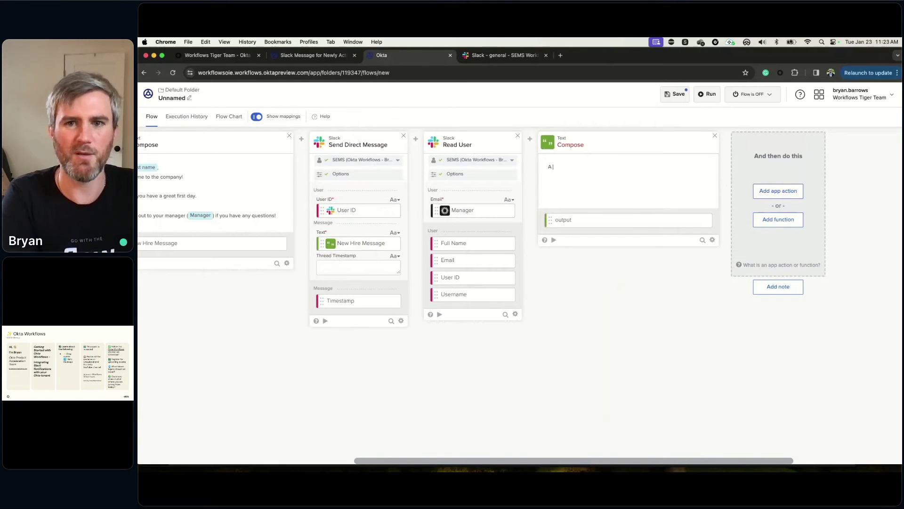
text( new hire on your team has)
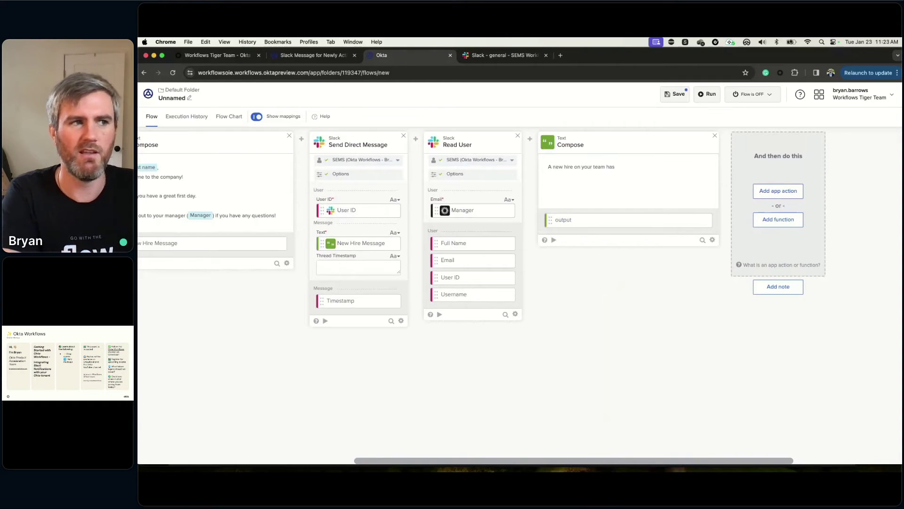
text( been activated)
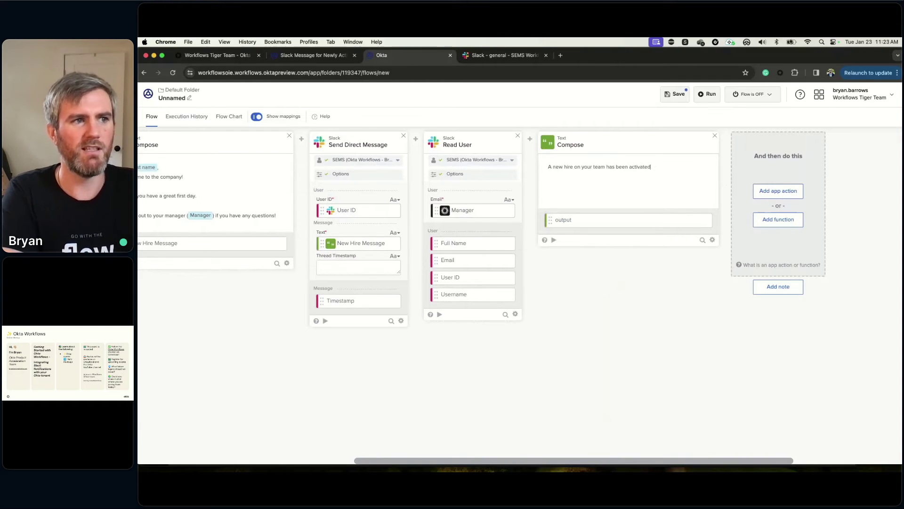
text(!  P)
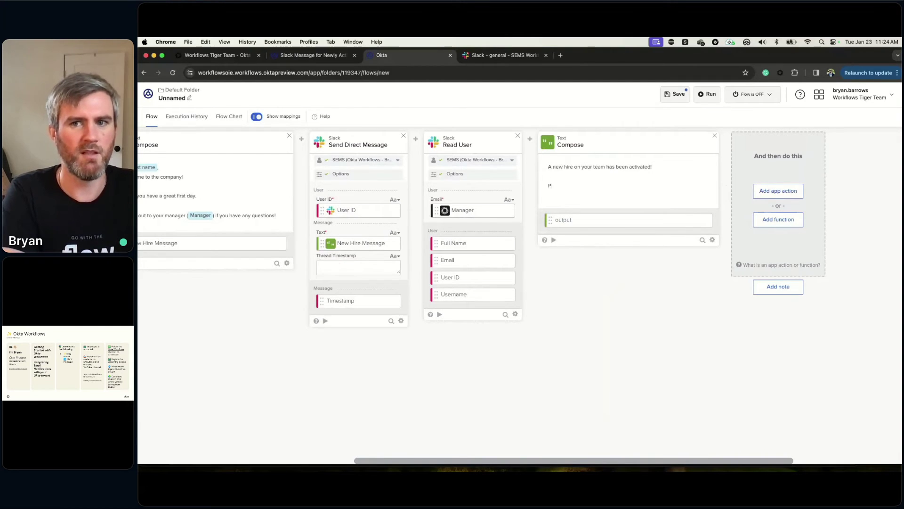
text(lease reach out)
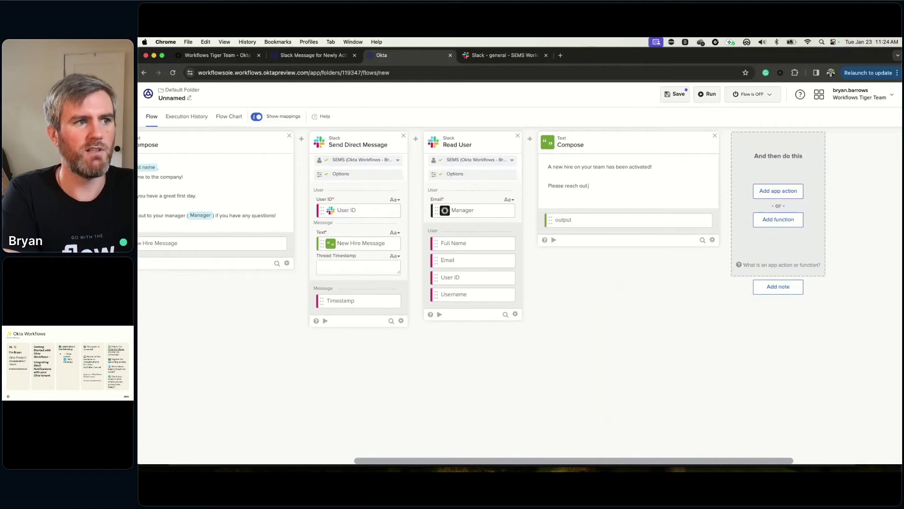
text( to)
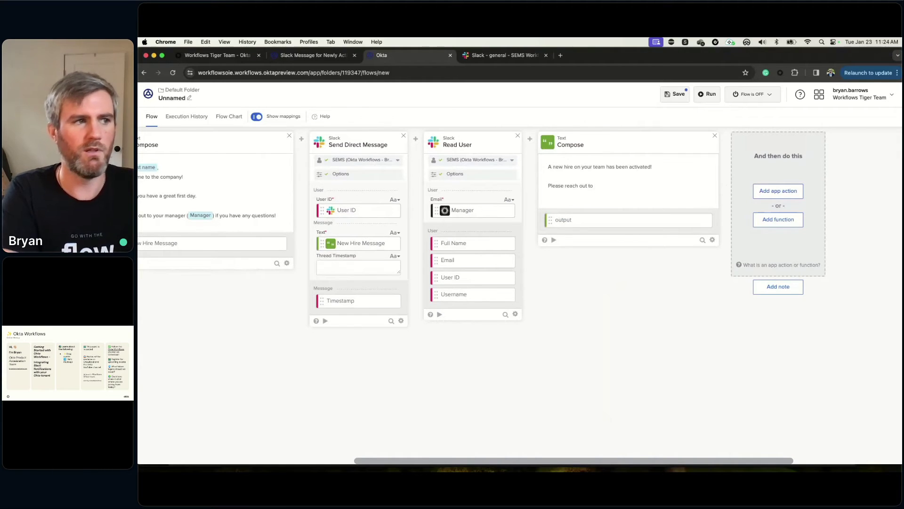
Step: Insert First name and Last name from Okta Read User into the new Compose message, followed by the Okta User Alternate ID in parentheses
drag(466, 463, 324, 457)
drag(160, 229, 834, 185)
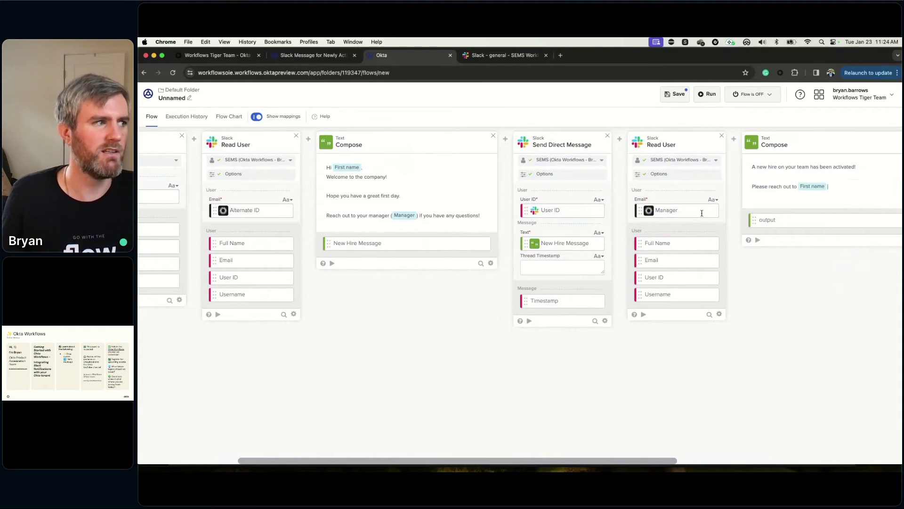
drag(170, 247, 792, 186)
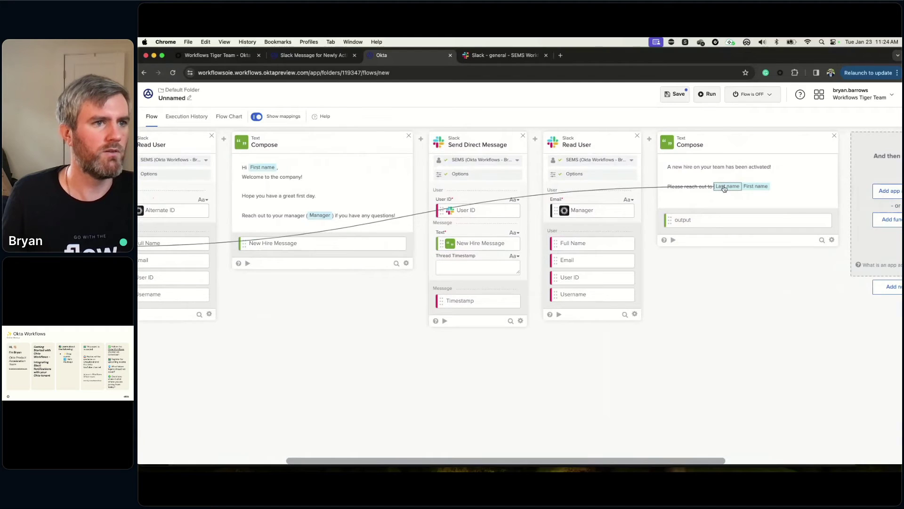
drag(724, 188, 782, 190)
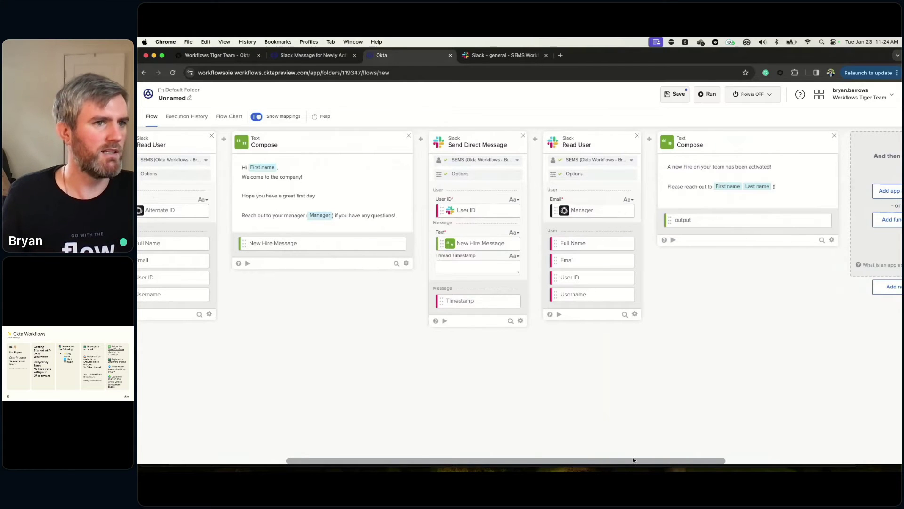
drag(634, 460, 456, 454)
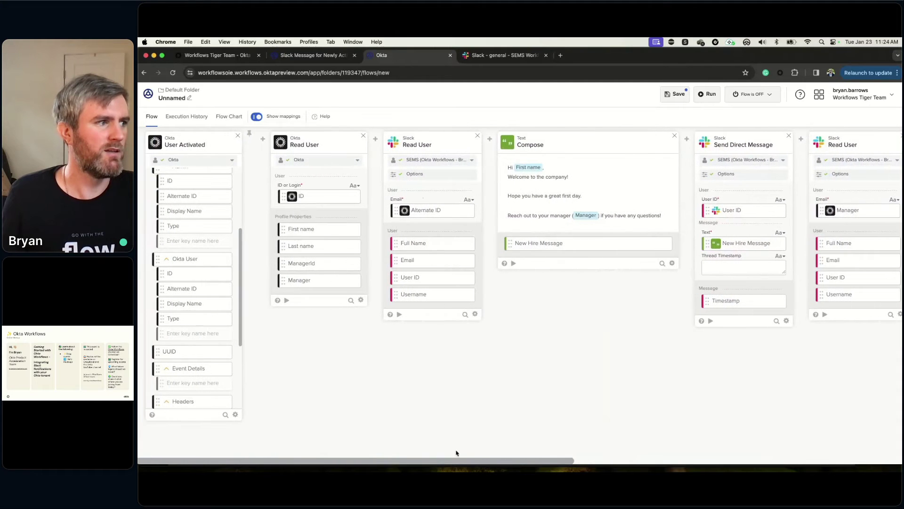
mouse_move(192, 291)
drag(191, 292, 711, 189)
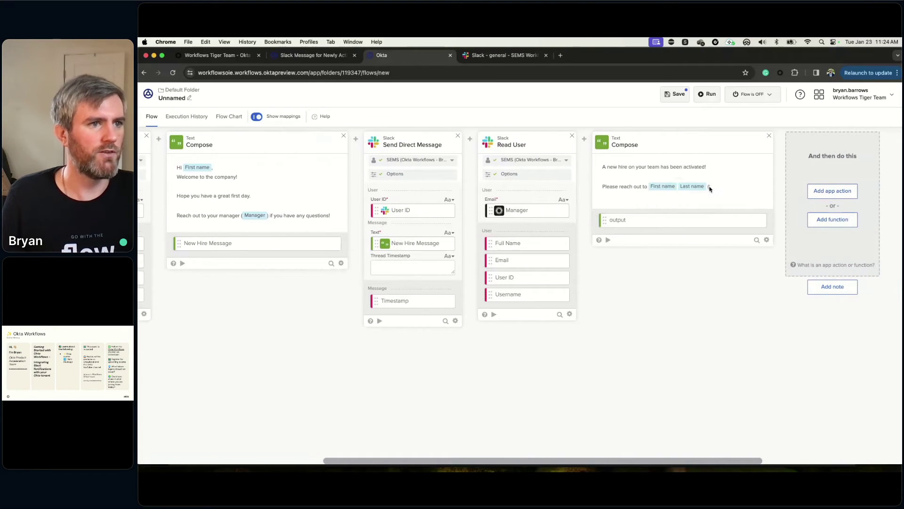
Step: Complete the Compose message after the Alternate ID with "to welcome them to the team and see if they need help getting started."
click(758, 187)
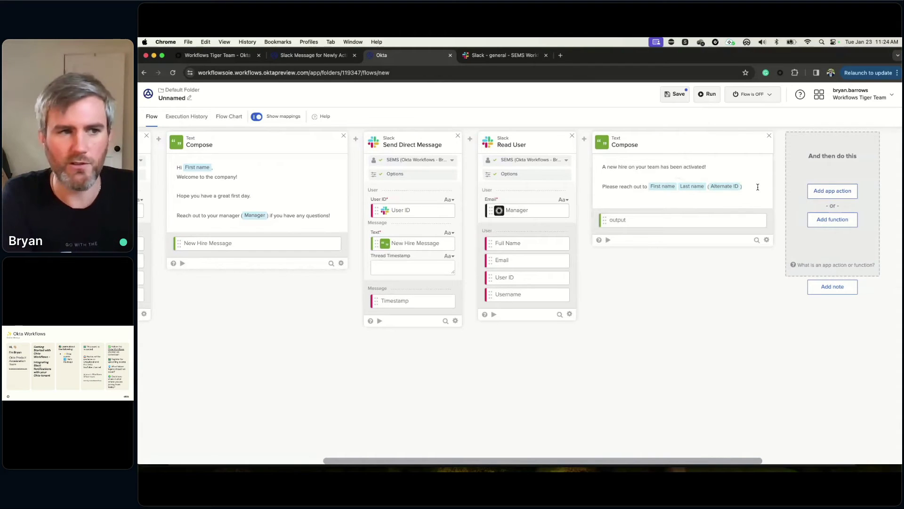
text(to)
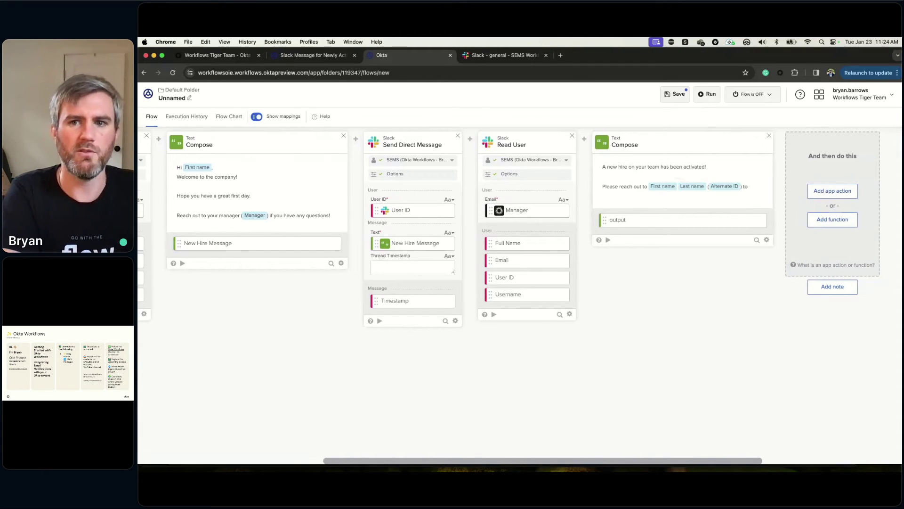
text( welcom)
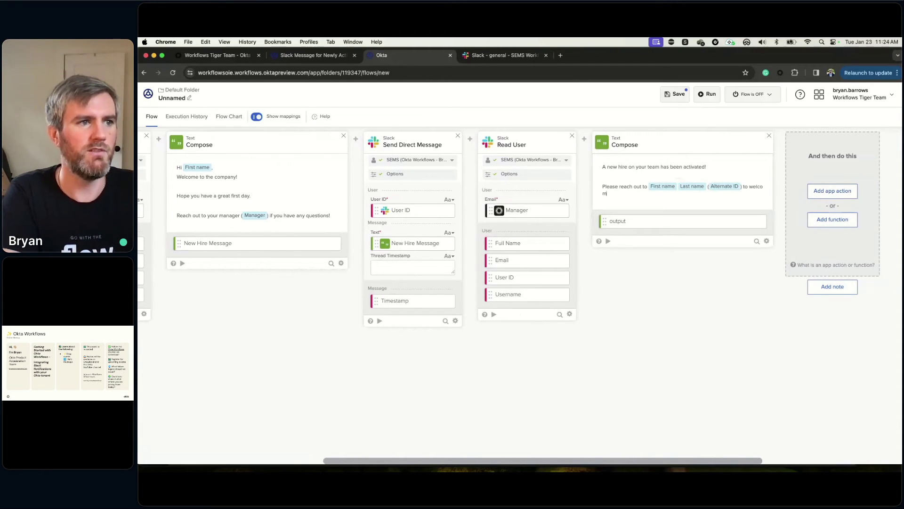
text(e them to the tea)
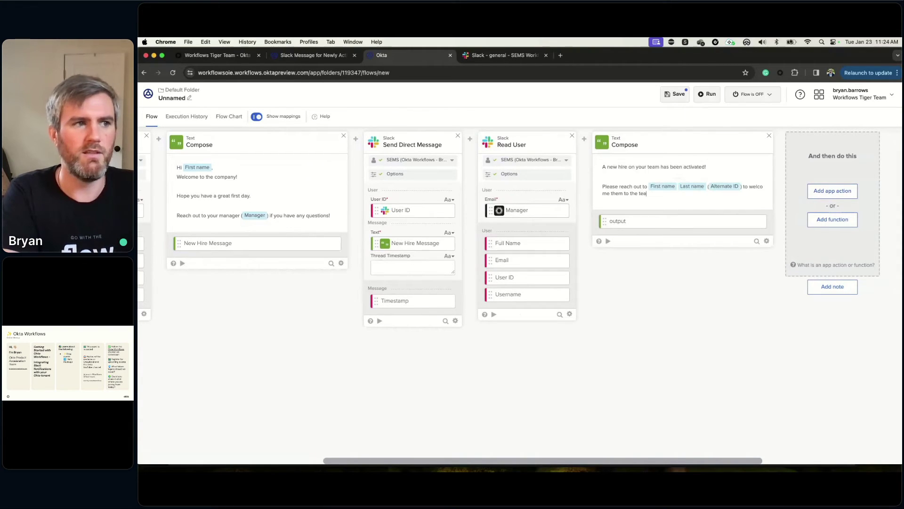
text(m and see if)
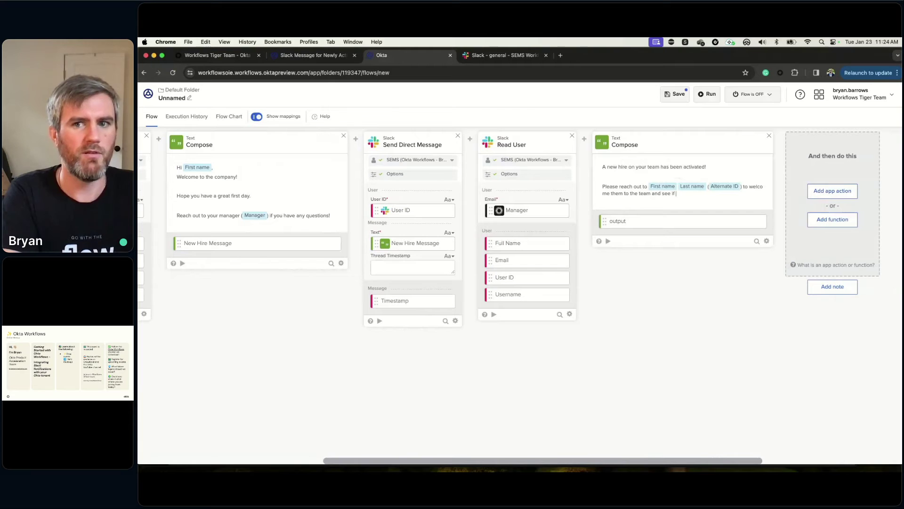
text( they need h)
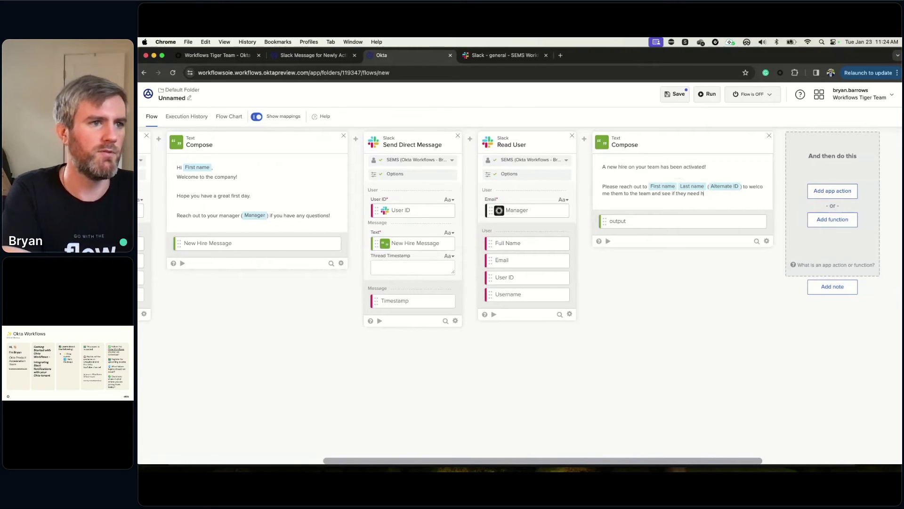
text(elp getting starte)
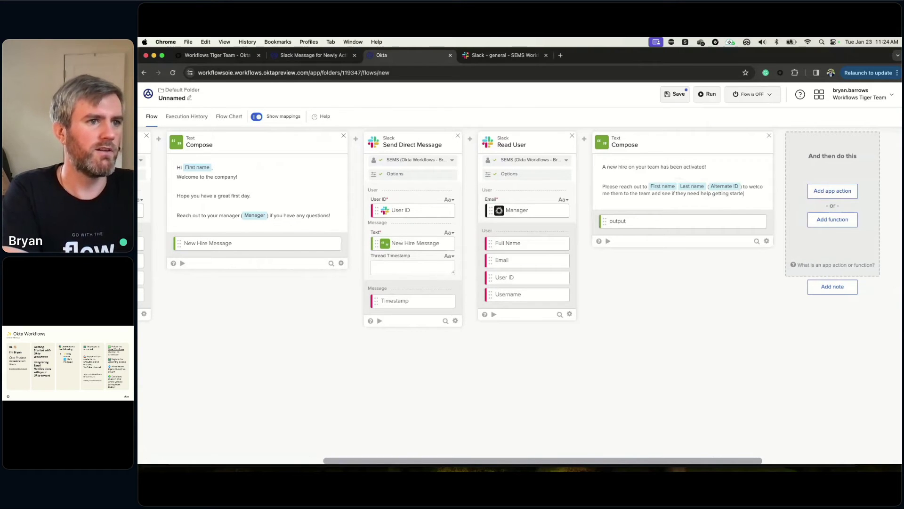
text(d.)
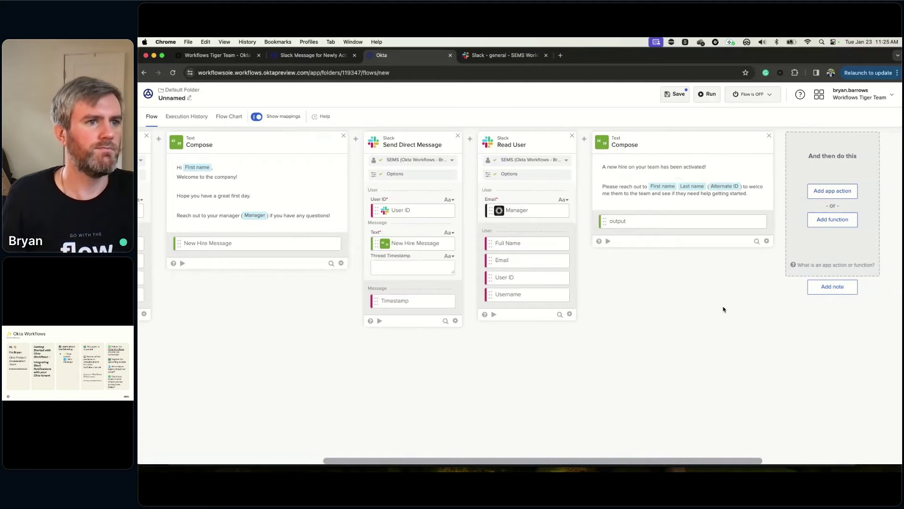
Step: Rename the new Compose card's output field to "Manager Message" and save the field customization
click(760, 223)
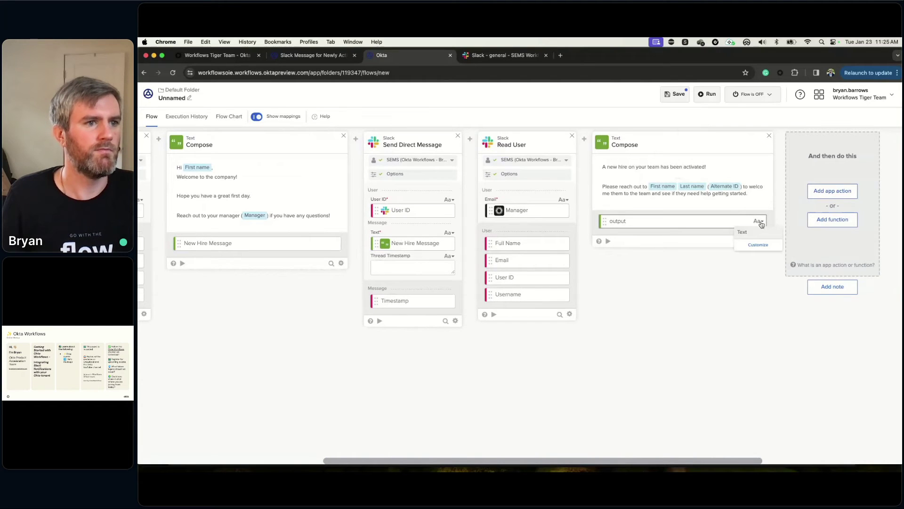
click(760, 245)
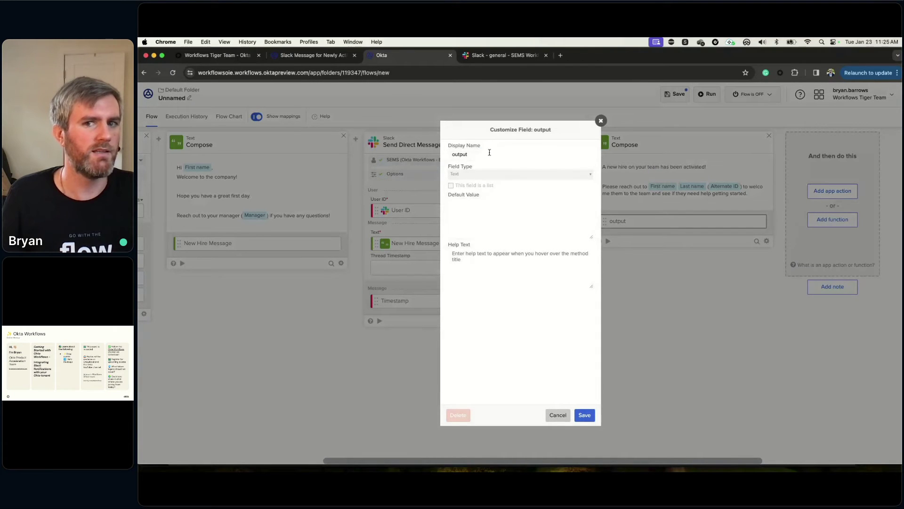
double_click(489, 152)
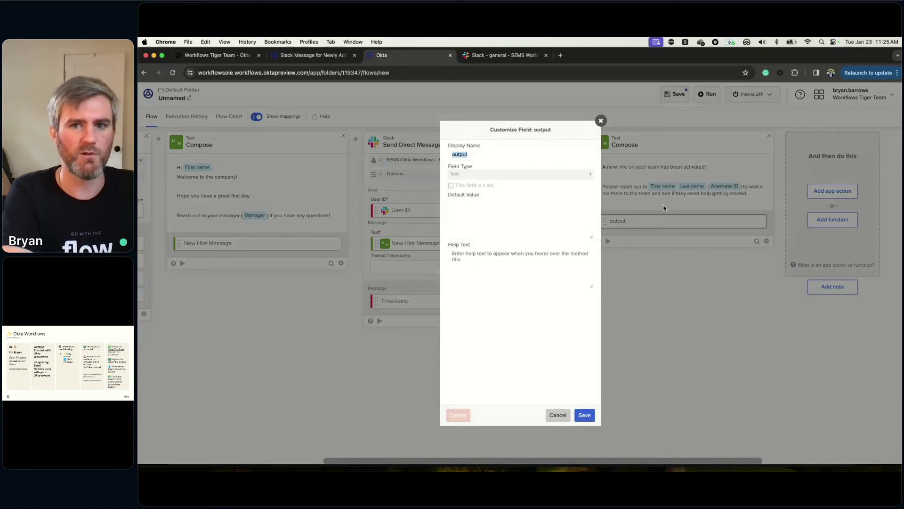
text(Manager )
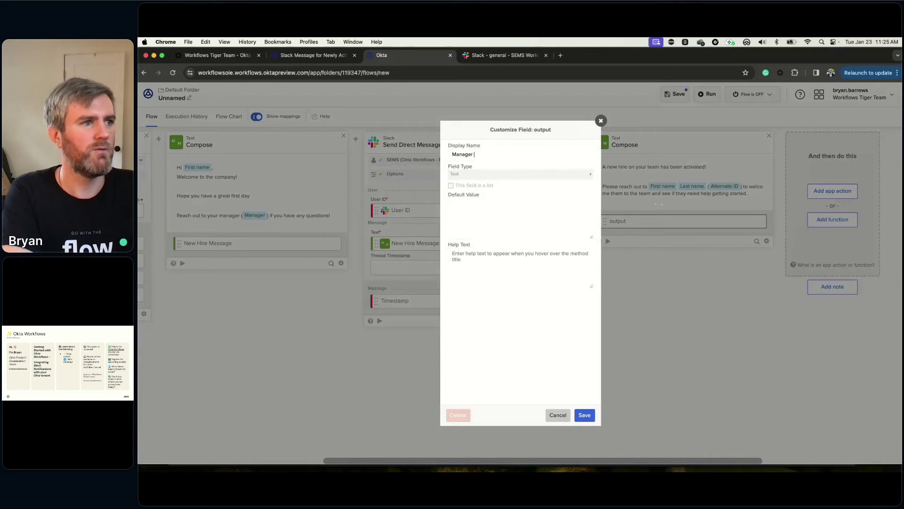
text(Message)
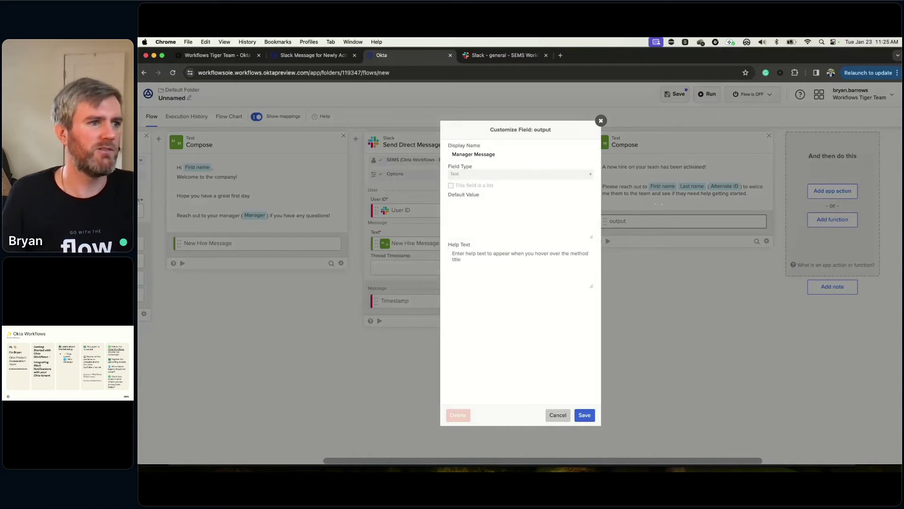
click(584, 415)
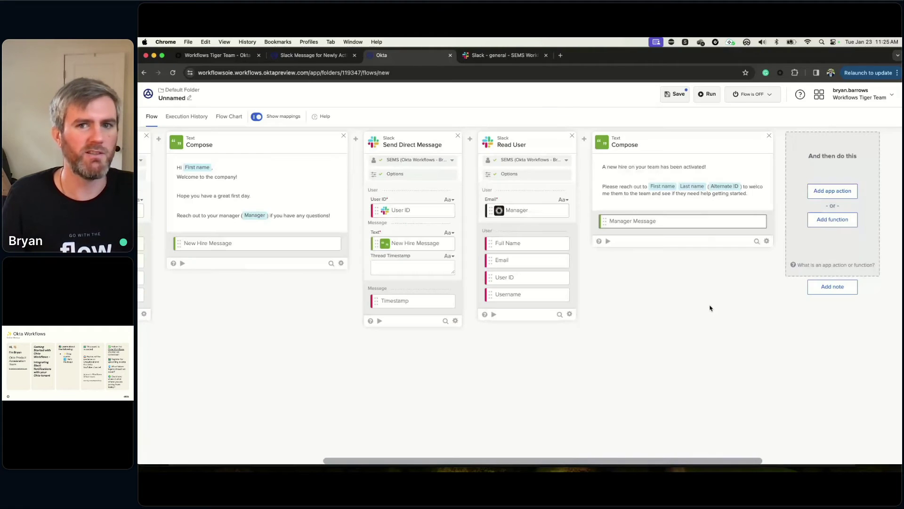
Step: Add a Slack Send Direct Message card after the Compose card that outputs Manager Message
drag(738, 460, 756, 460)
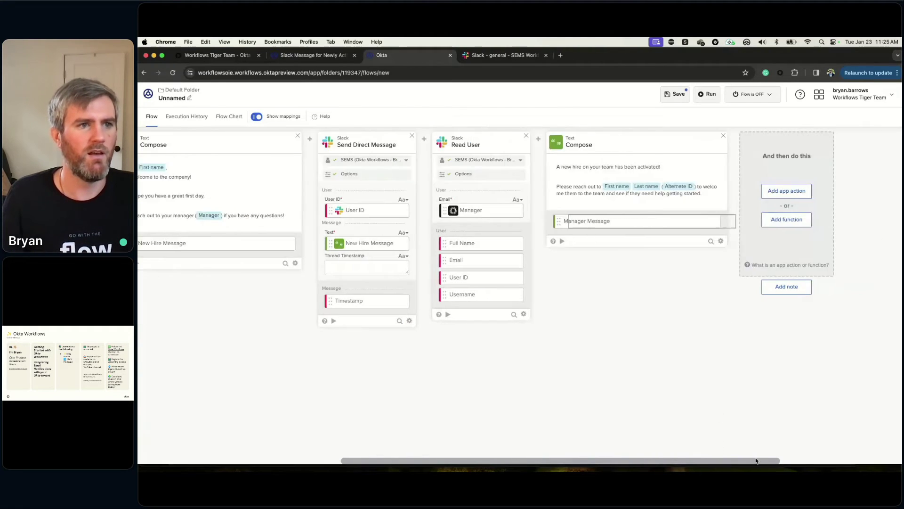
click(741, 193)
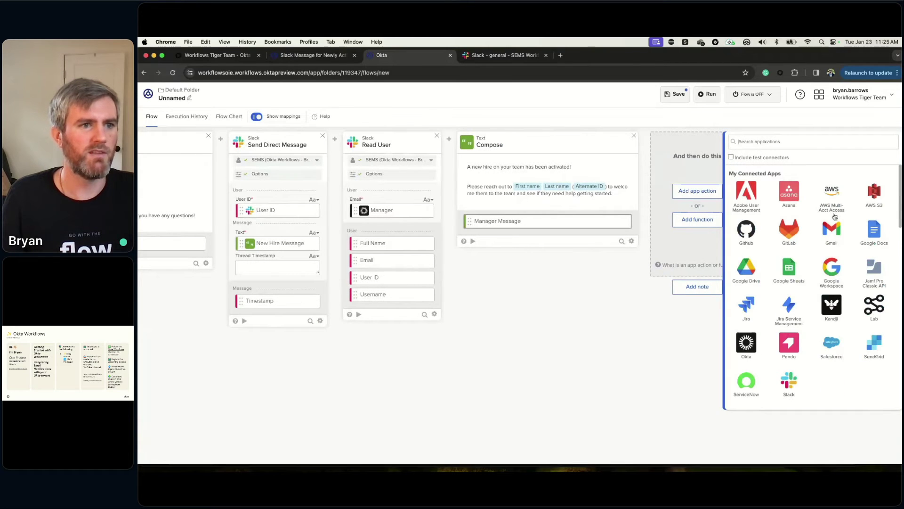
click(789, 392)
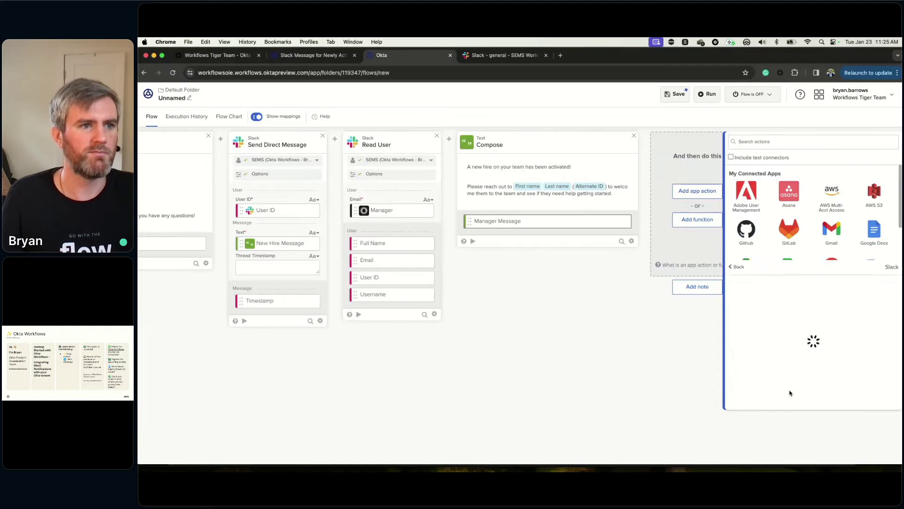
scroll(816, 280, down, 5)
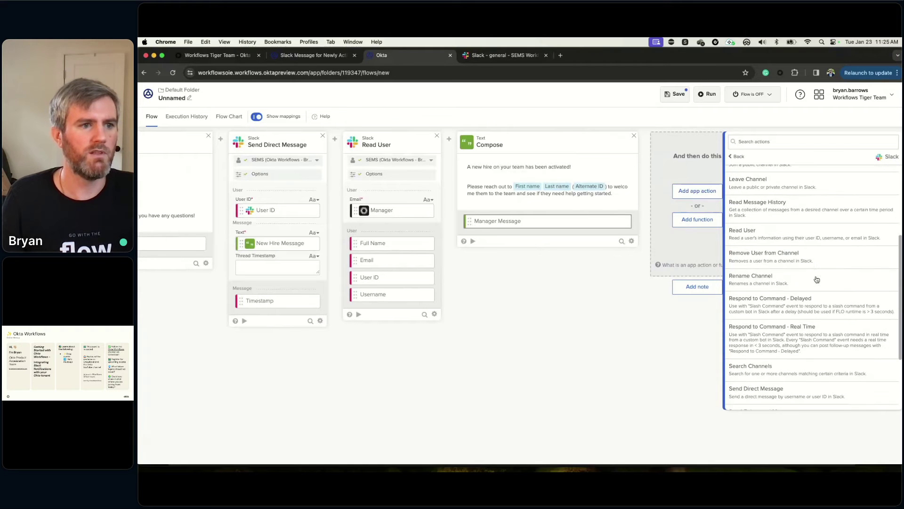
scroll(815, 287, down, 3)
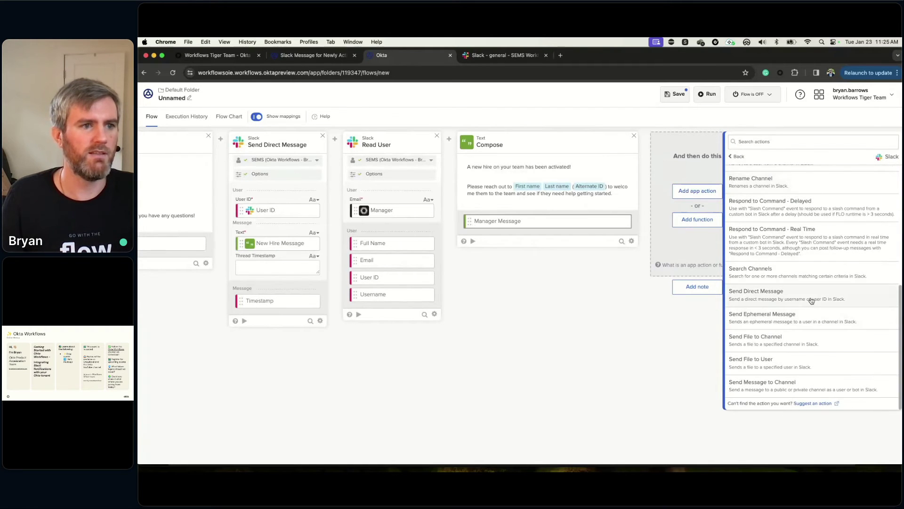
click(811, 295)
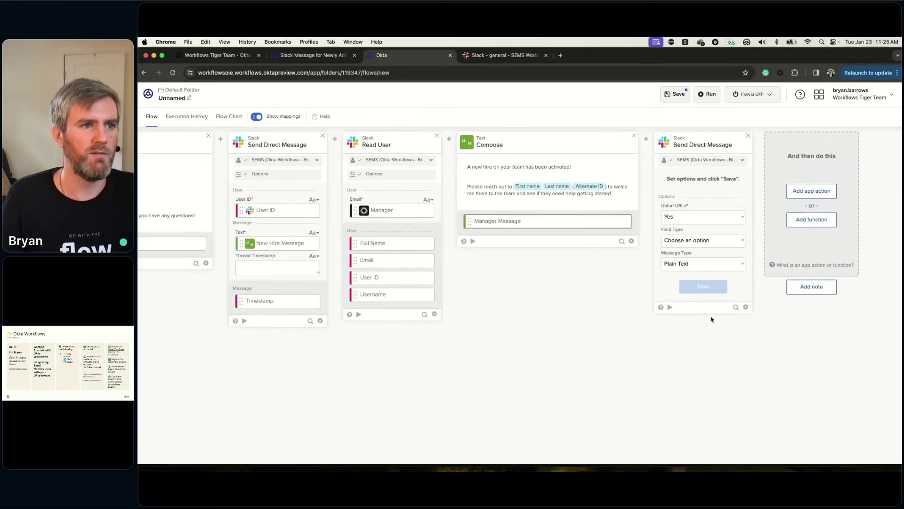
Step: Set the new Send Direct Message card's Field Type to User ID, then save its options and default field selection
click(713, 242)
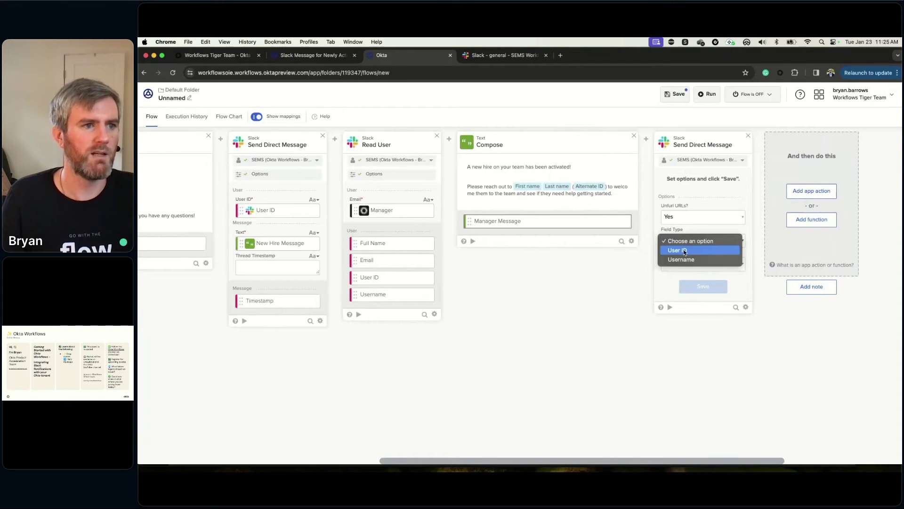
click(701, 251)
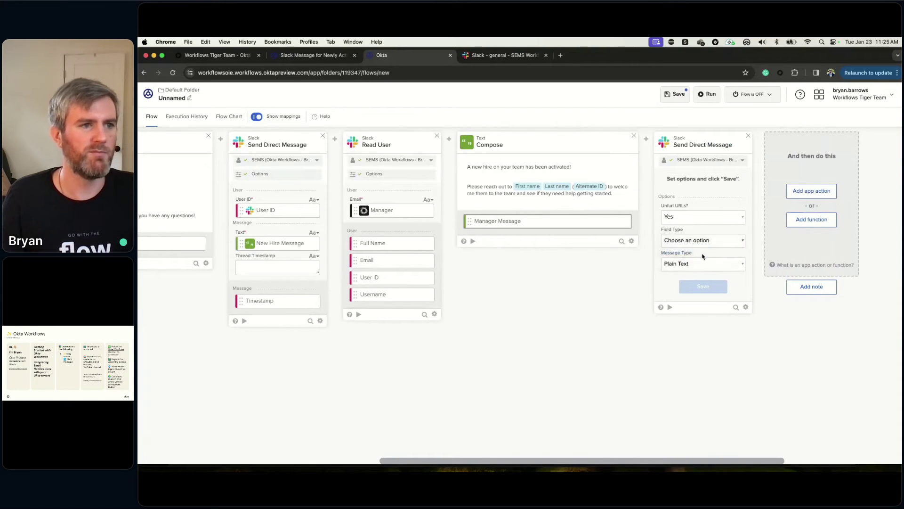
click(708, 291)
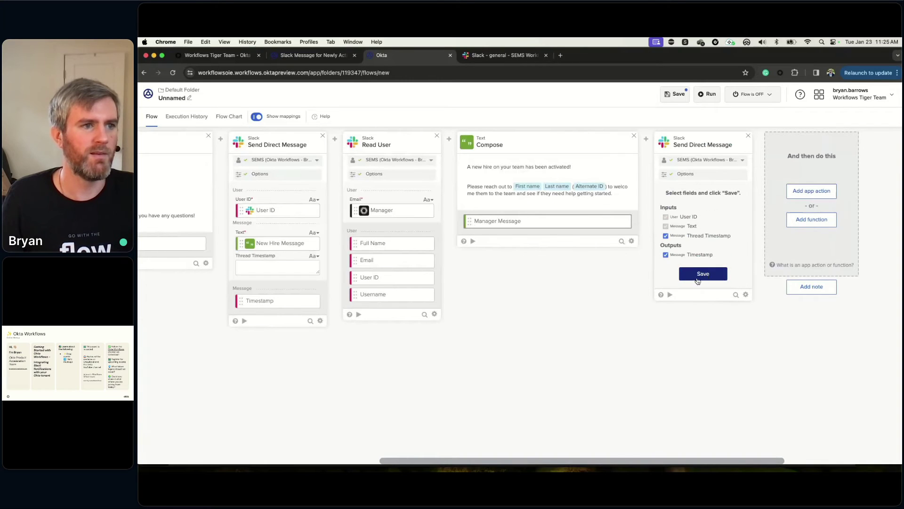
click(704, 275)
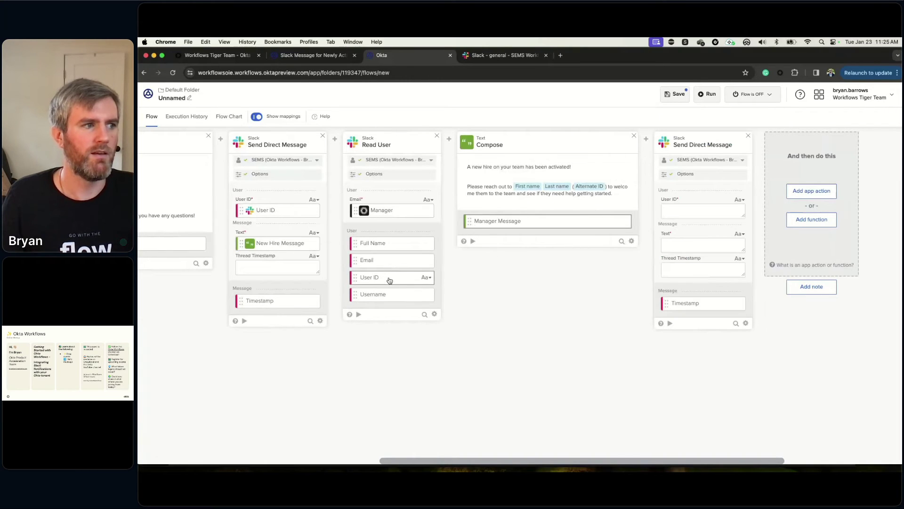
Step: Map the second Slack Read User's User ID to the new direct message's User ID and Manager Message to its Text
drag(389, 280, 696, 212)
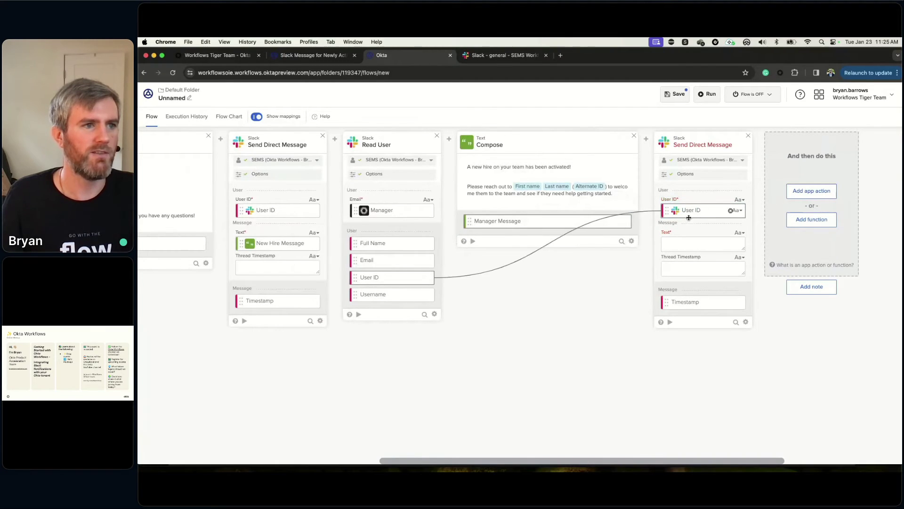
drag(543, 225, 692, 243)
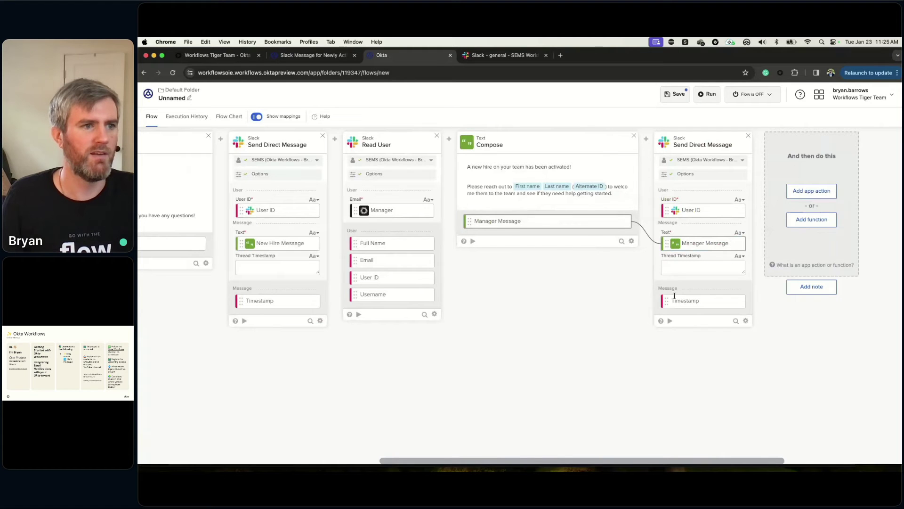
mouse_move(666, 460)
mouse_down()
mouse_move(721, 460)
mouse_move(373, 466)
mouse_move(660, 451)
mouse_up()
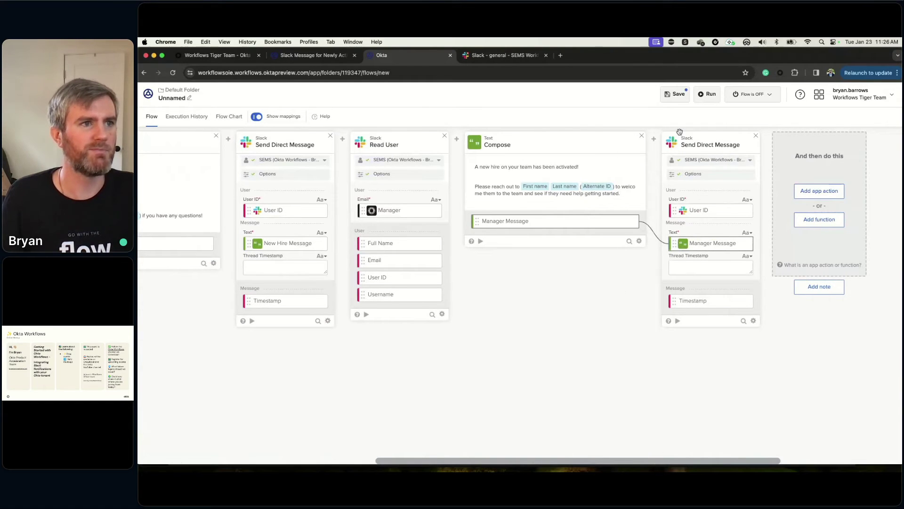
Step: Start saving the flow under the name "New Hire Welcome Message" and enable saving all data that passes through it
click(677, 95)
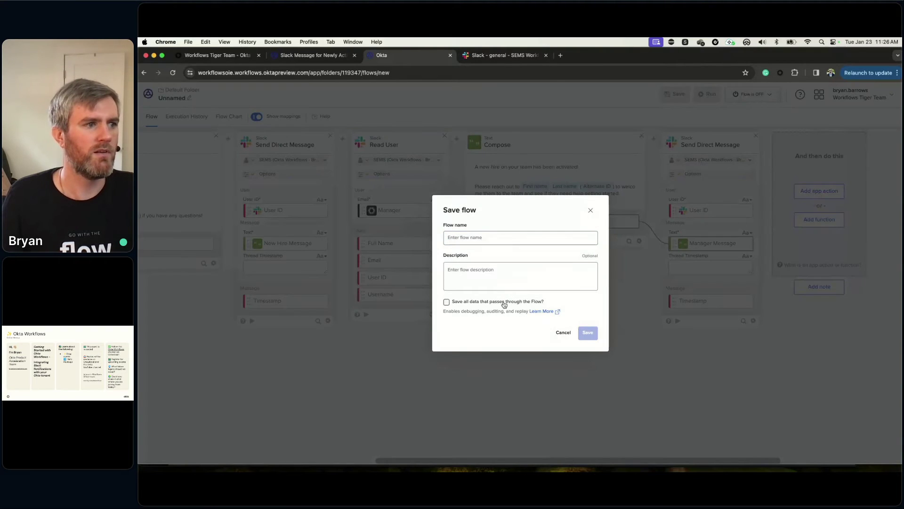
click(504, 305)
click(512, 238)
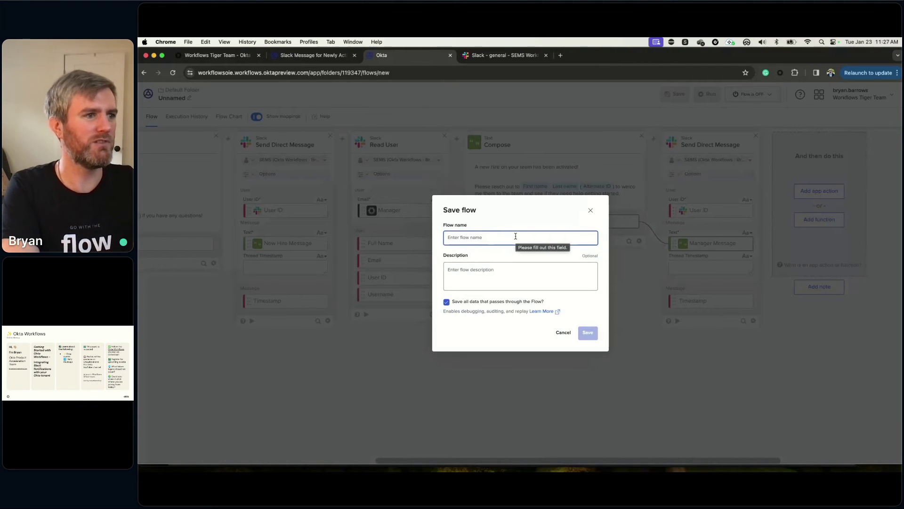
text(New)
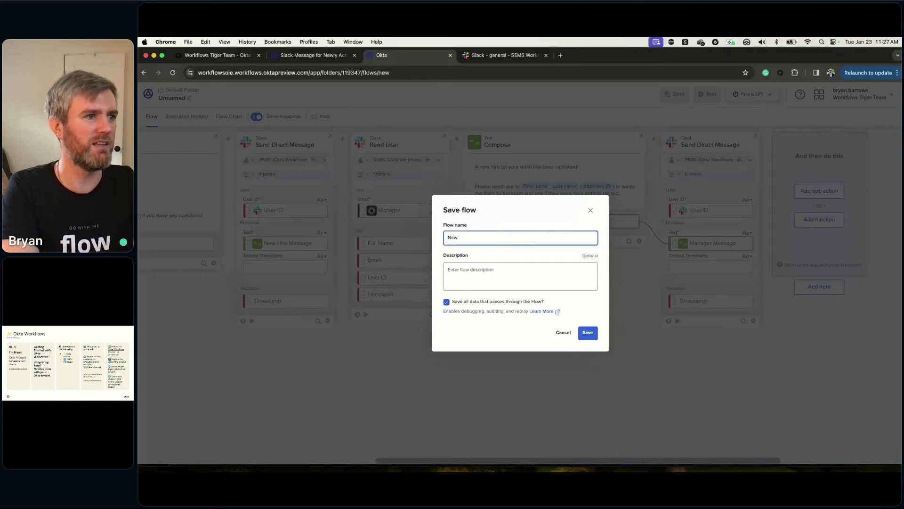
text( Hire Welcome M)
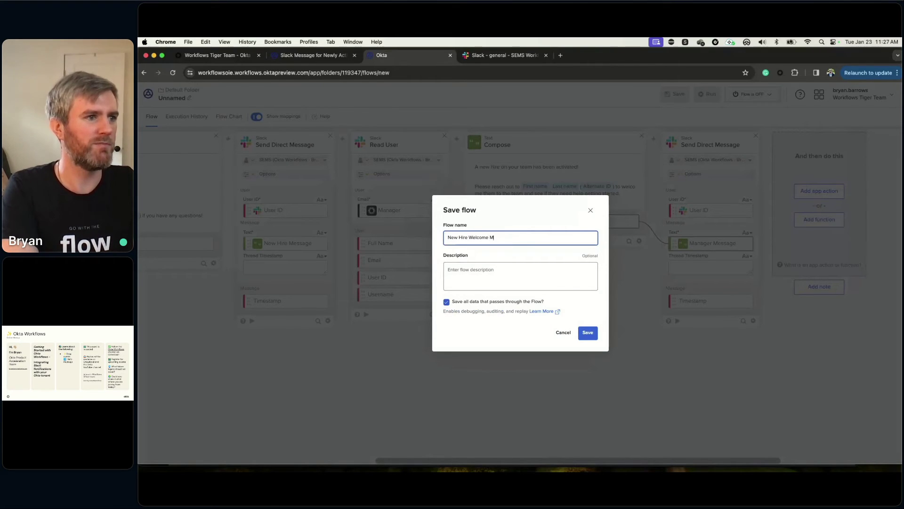
text(essage)
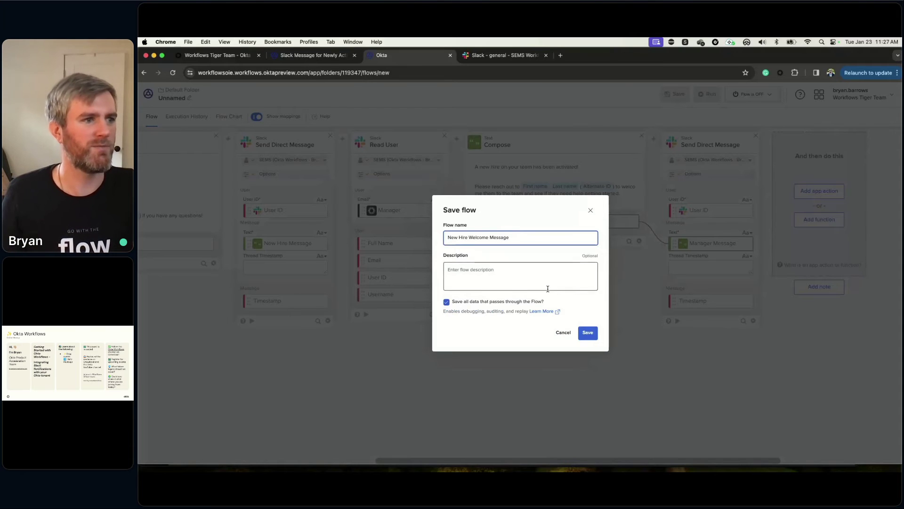
Step: Enter the description "This flow welcomes a new user and lets their manager know they've been activated." and save the flow
click(513, 269)
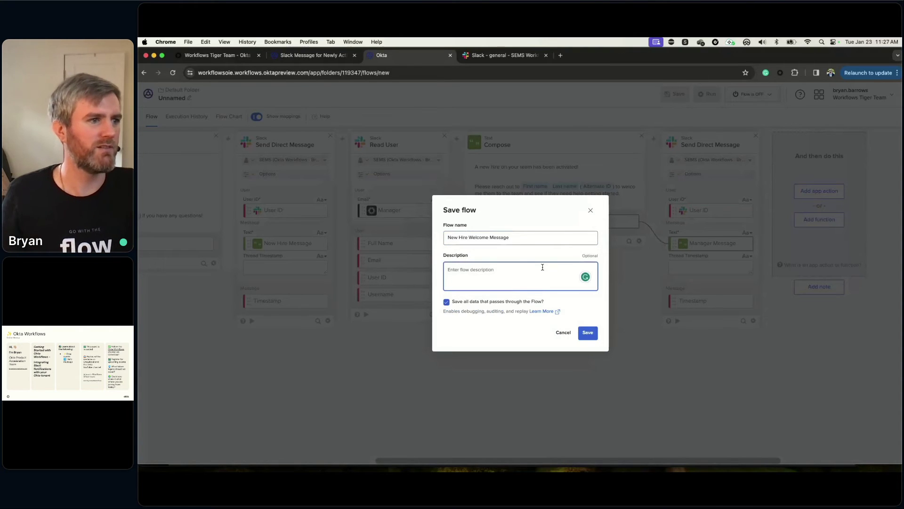
text(This flow)
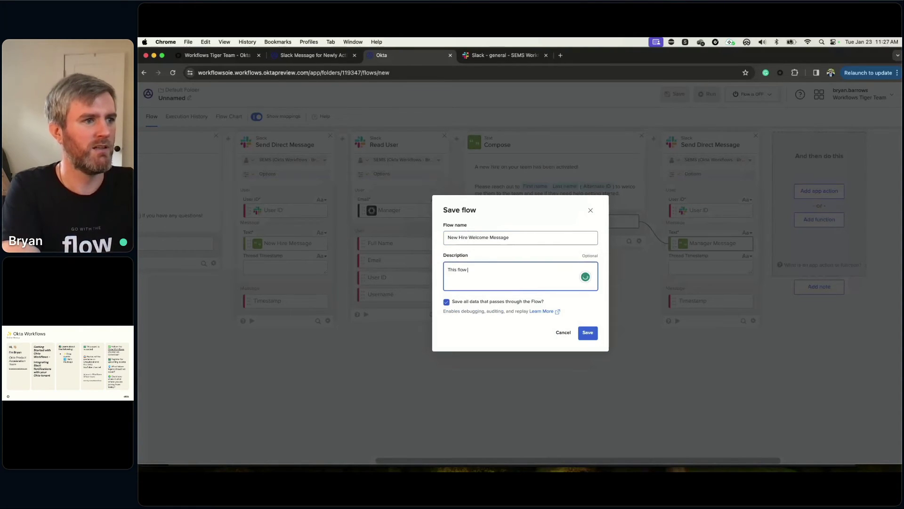
text( welcomes a new user)
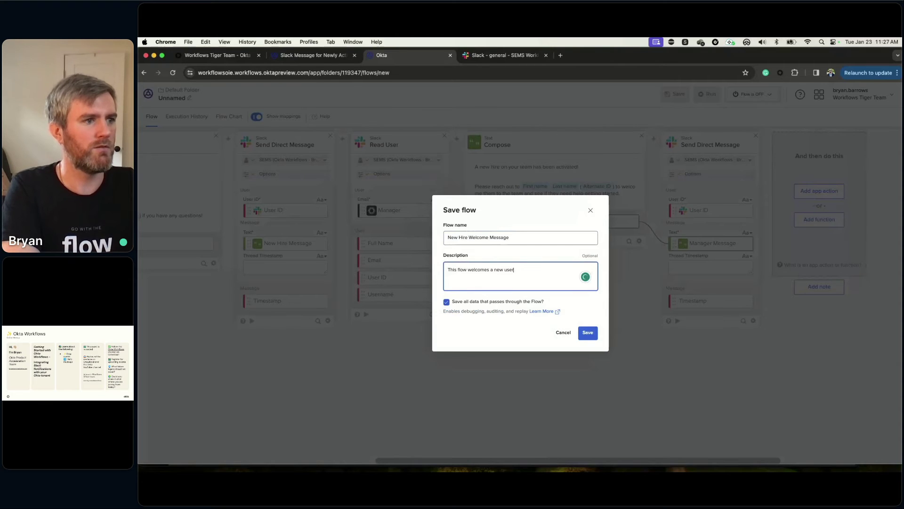
text( and )
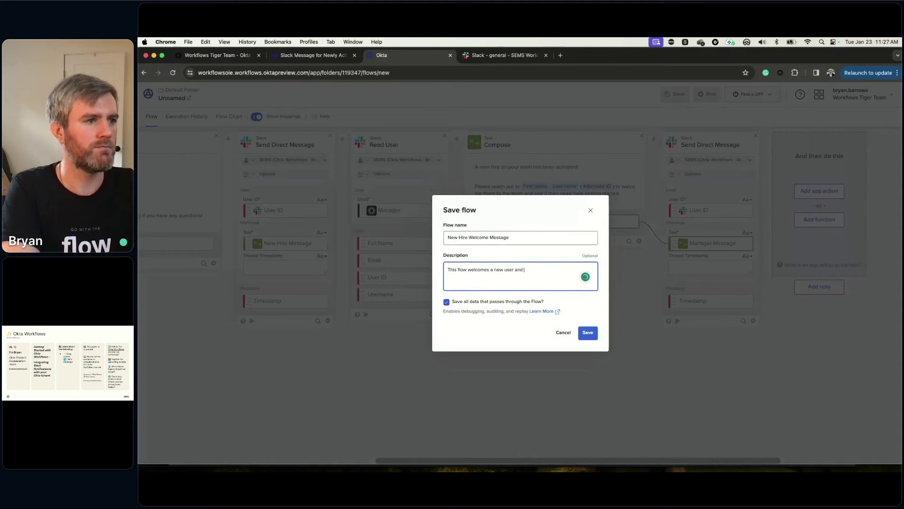
text(lalet's the)
text(s)
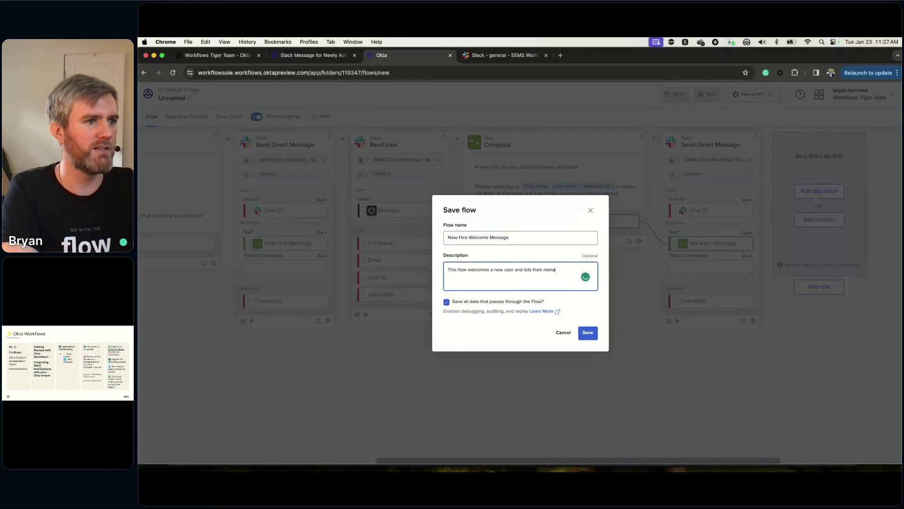
text(know they've bee)
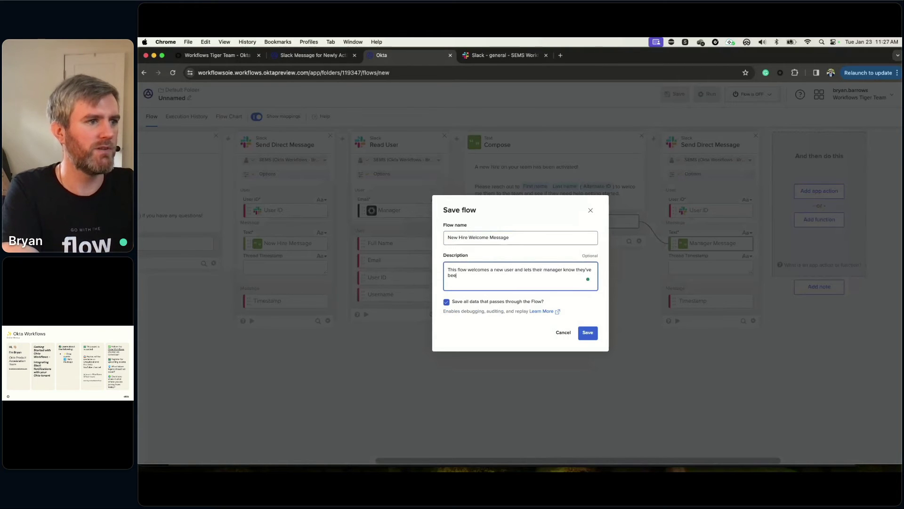
text(n activated.)
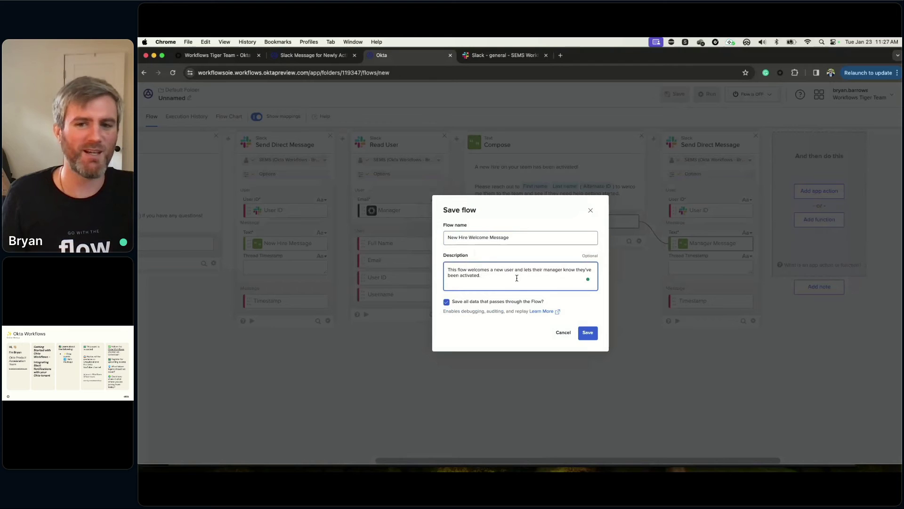
click(588, 332)
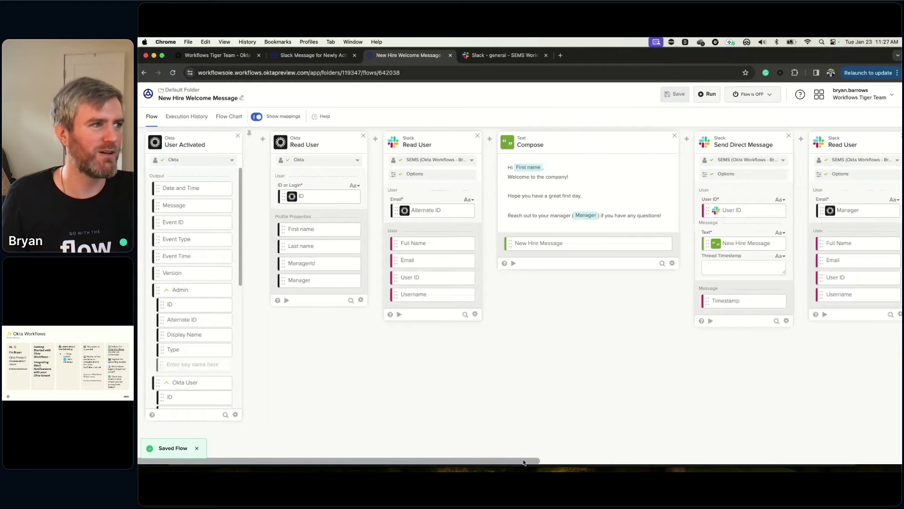
Step: Turn on the New Hire Welcome Message flow
drag(521, 463, 546, 470)
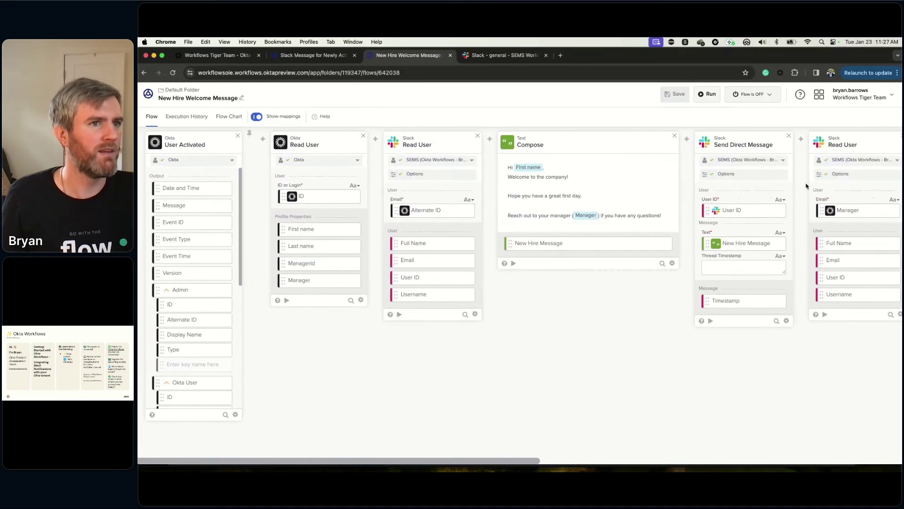
click(773, 95)
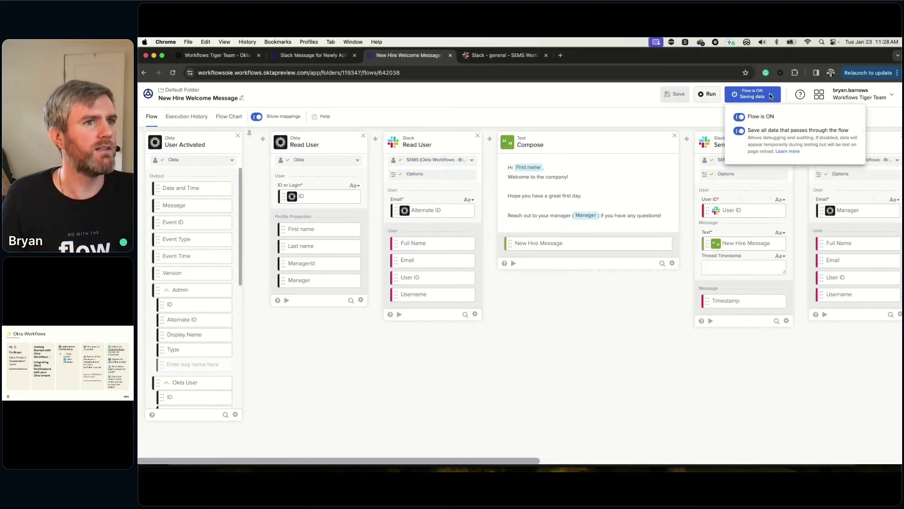
click(771, 97)
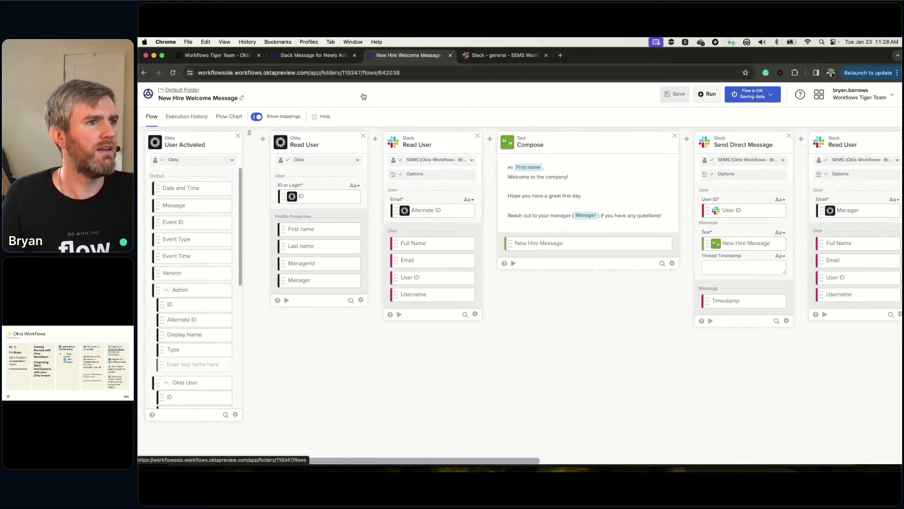
Step: Switch to the Okta Admin Console, stay signed in, open the deactivated test user's profile from the People directory and activate that user
click(224, 58)
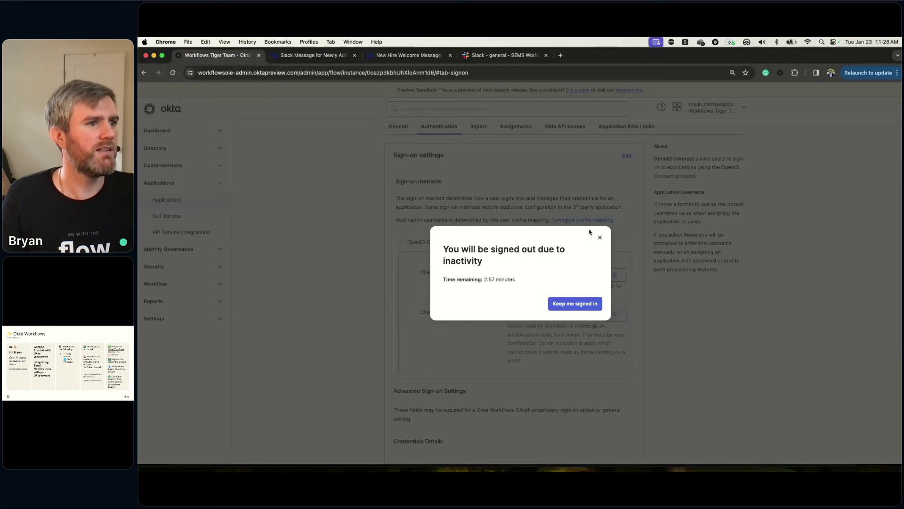
click(598, 303)
click(199, 149)
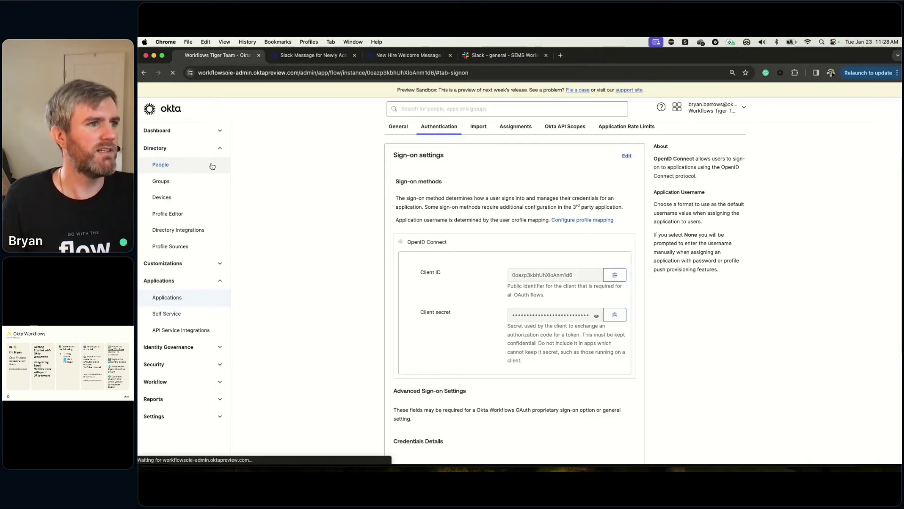
click(197, 165)
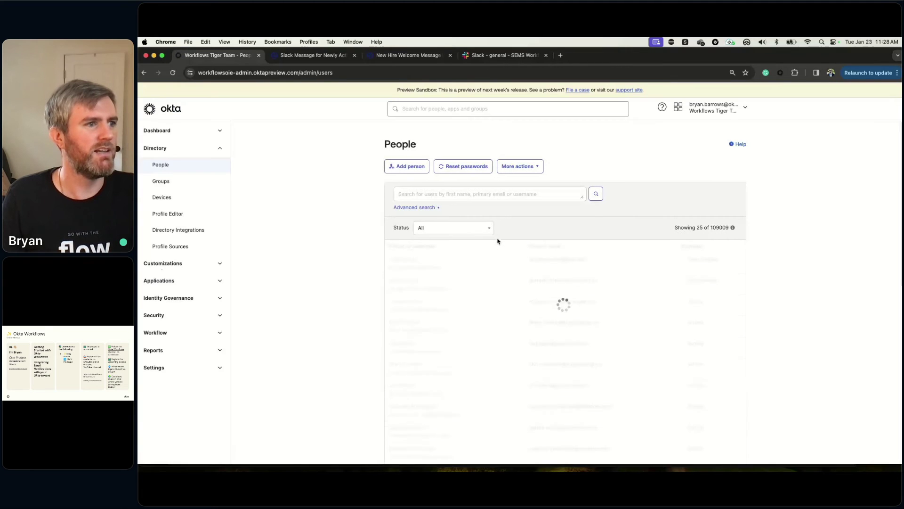
click(412, 260)
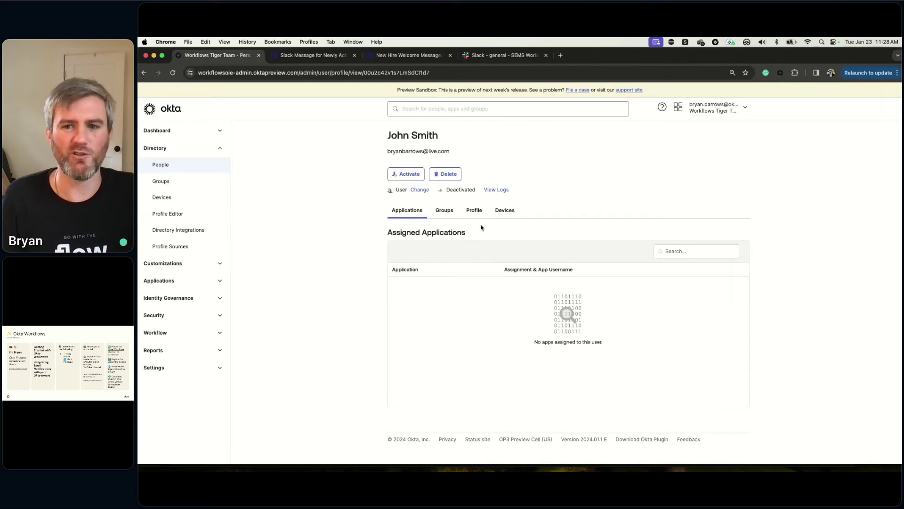
click(411, 176)
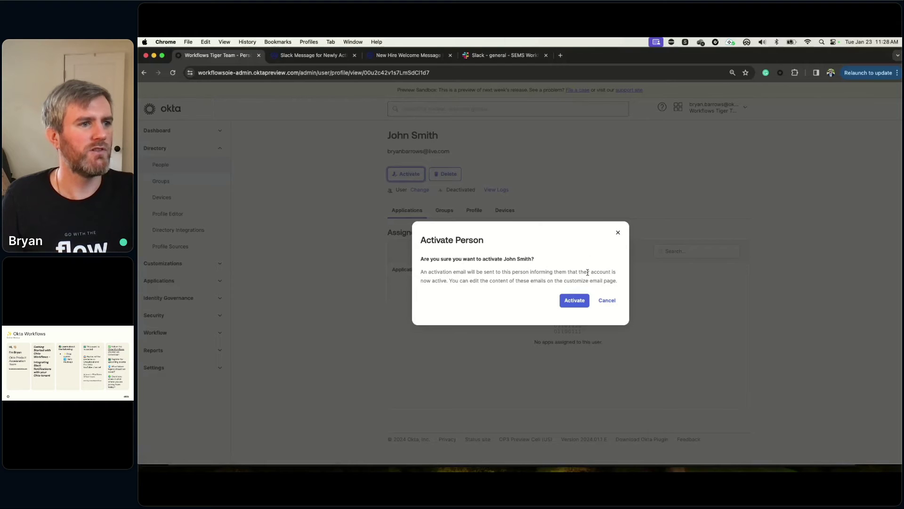
click(581, 303)
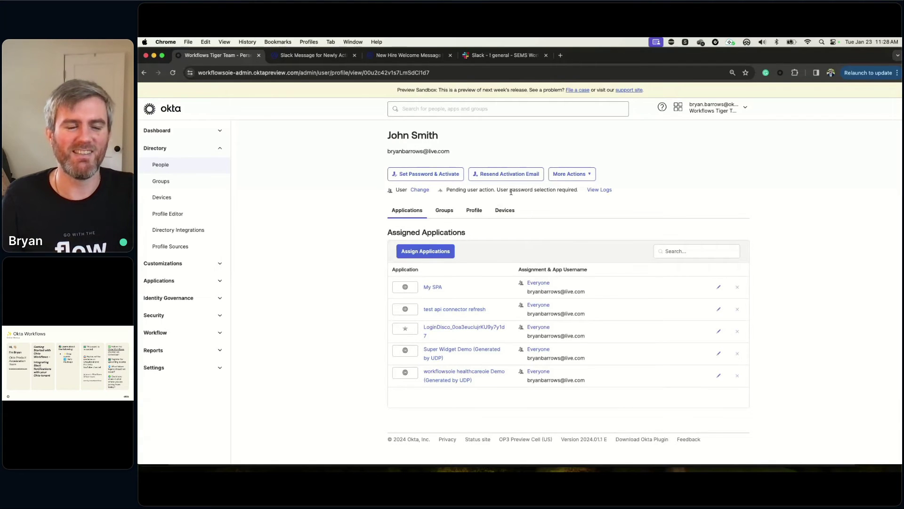
Step: Set a temporary password for the pending test user, activate the account and dismiss the password dialog
click(434, 175)
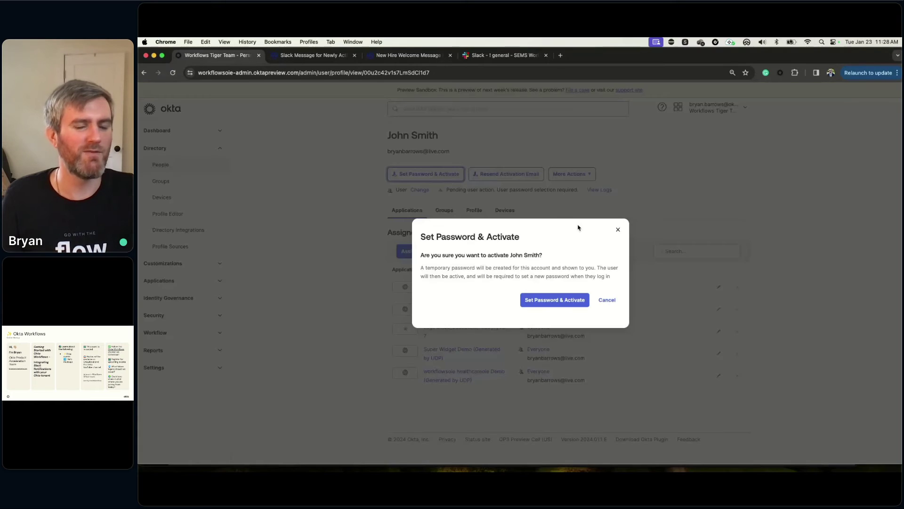
click(574, 303)
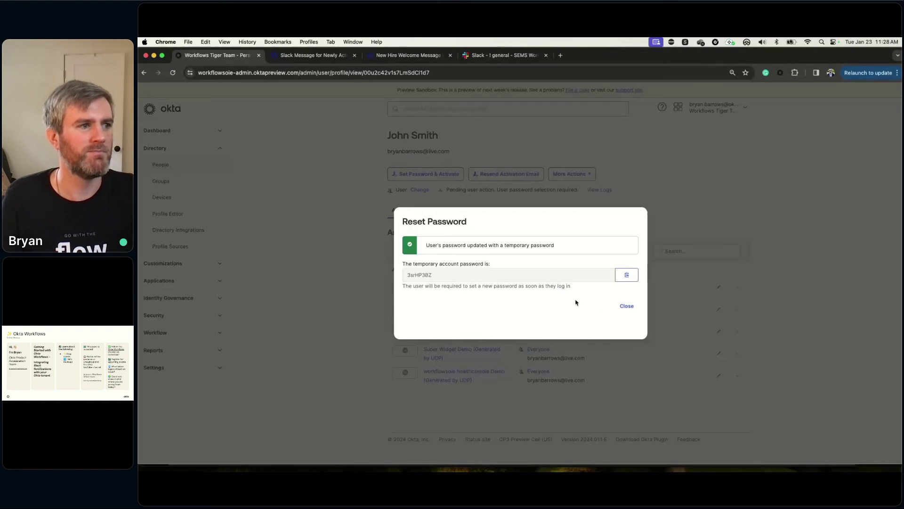
click(627, 307)
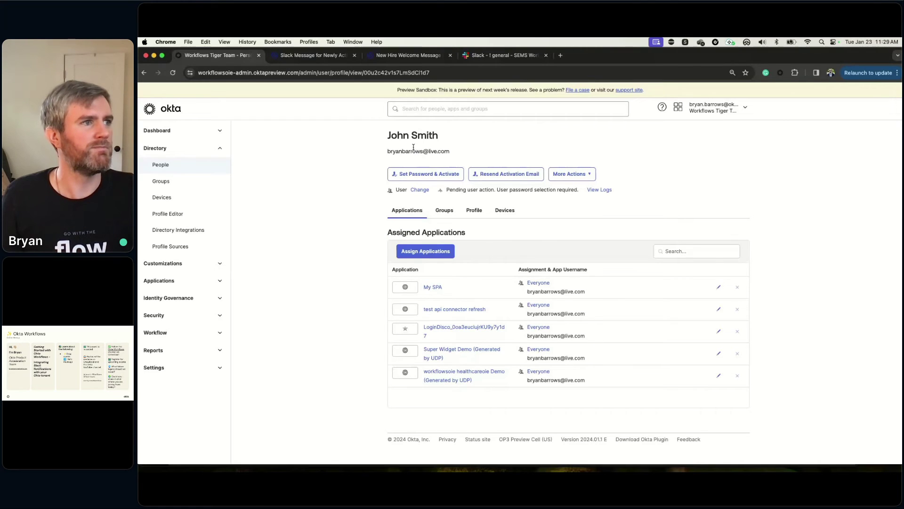
Step: Switch to the New Hire Welcome Message flow, view its flow chart and open its execution history
click(425, 57)
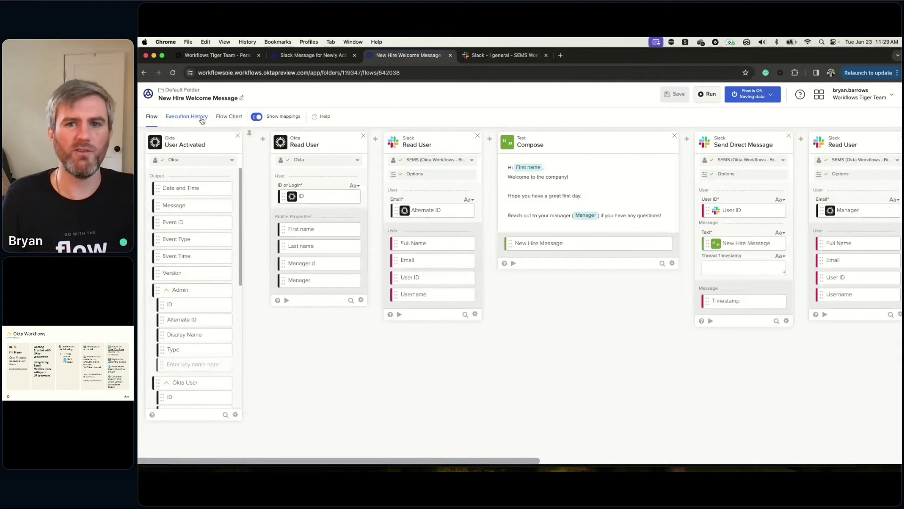
click(231, 120)
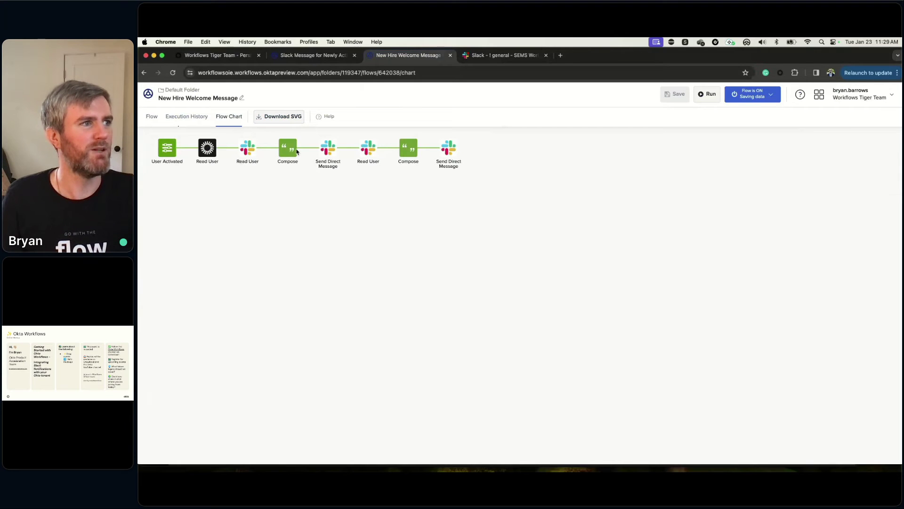
click(194, 119)
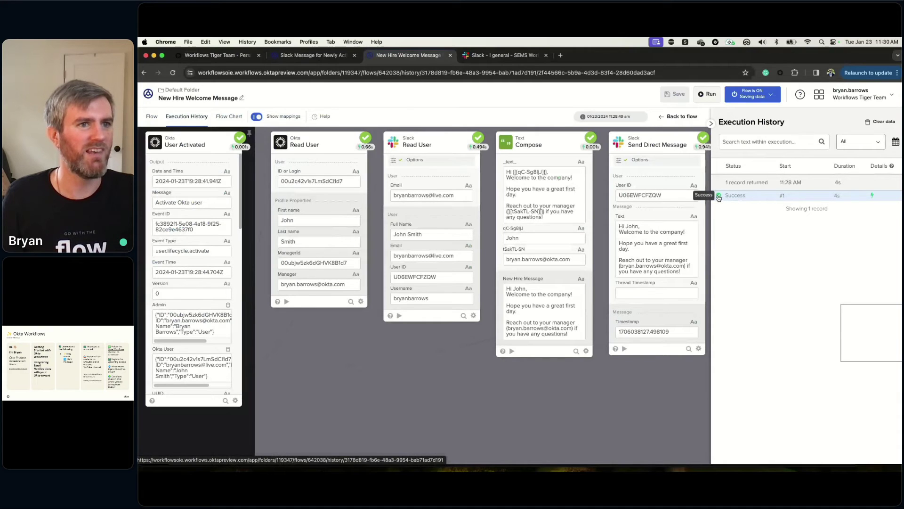
Step: Review the execution history's status filter options and text search, and collapse the history panel to see the run's cards
click(864, 143)
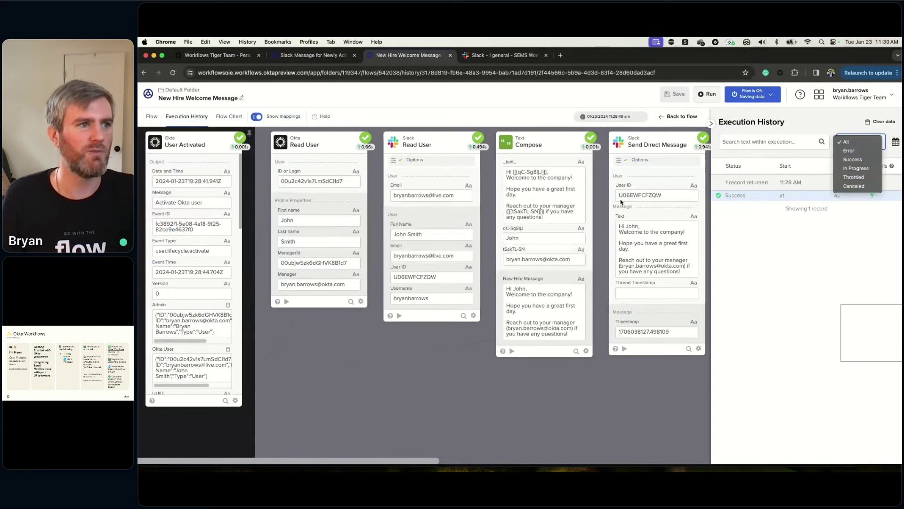
click(787, 251)
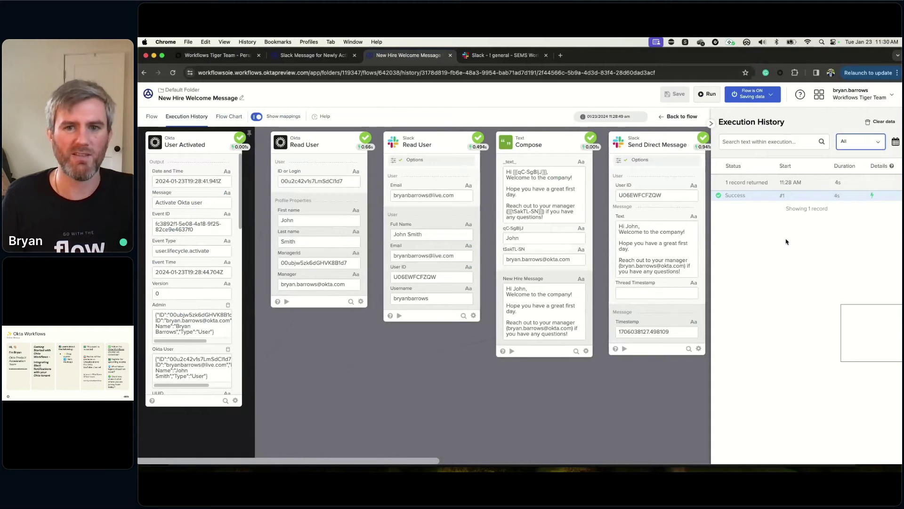
click(766, 144)
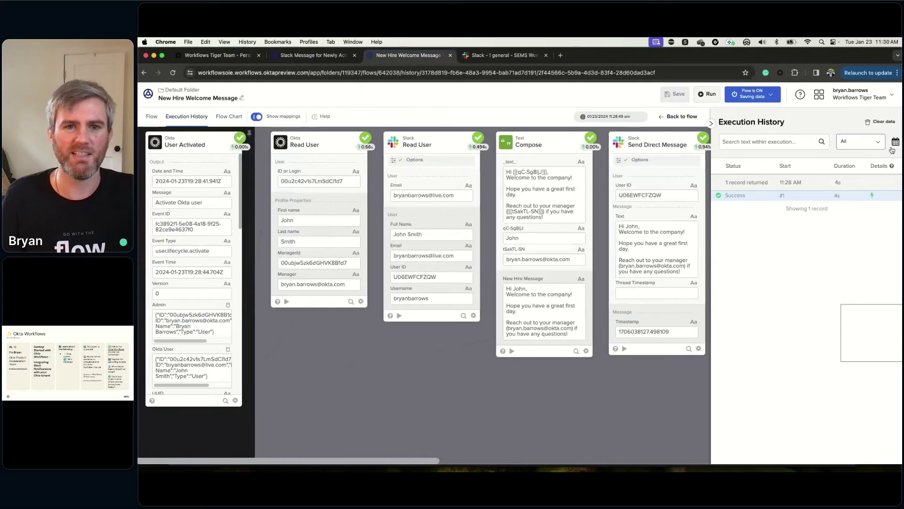
click(711, 126)
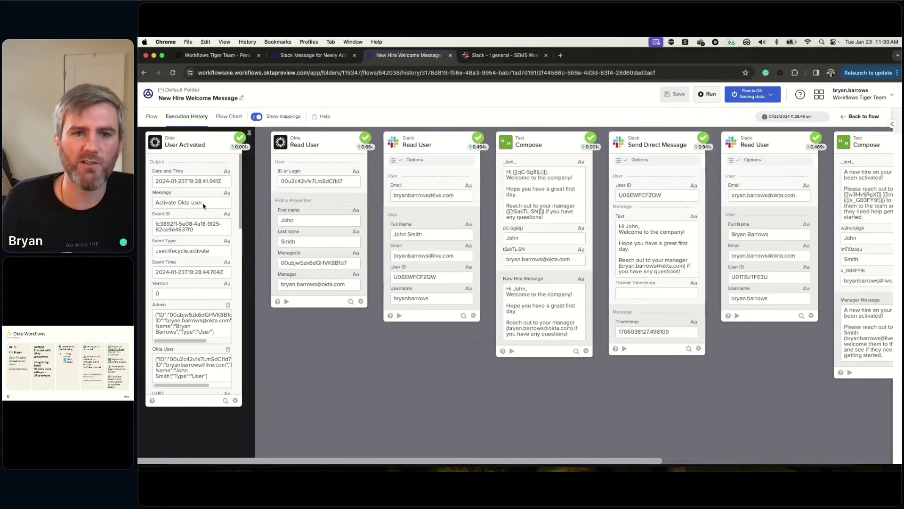
Step: Examine the User Activated card's recorded output, including the full details of the Admin and Okta User objects
scroll(203, 210, down, 3)
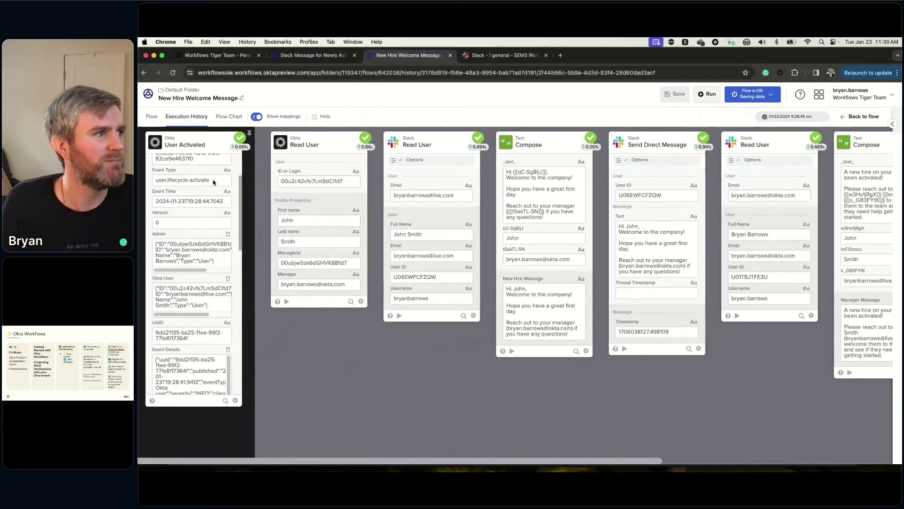
scroll(209, 190, up, 3)
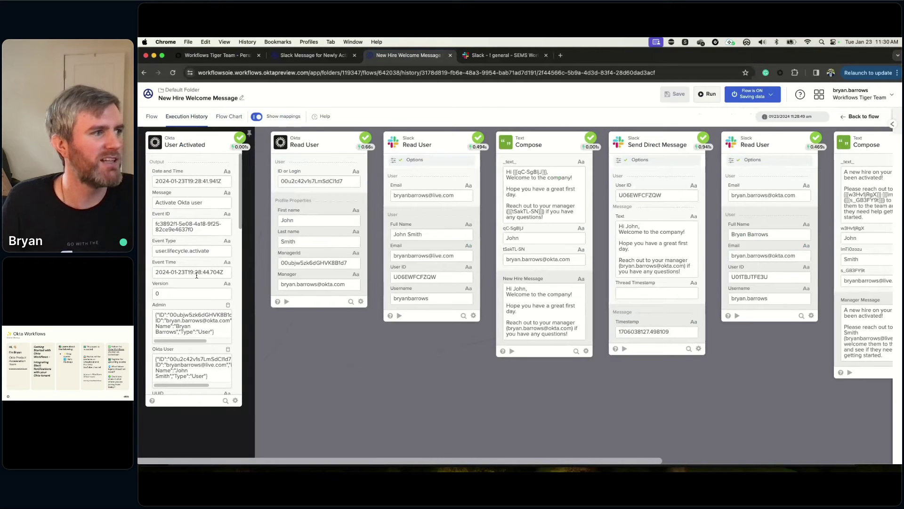
scroll(202, 274, down, 3)
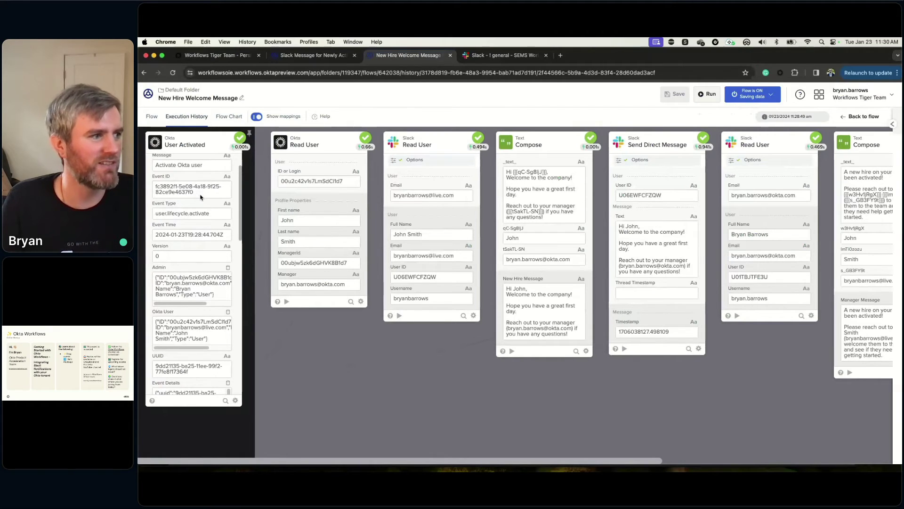
scroll(200, 197, down, 6)
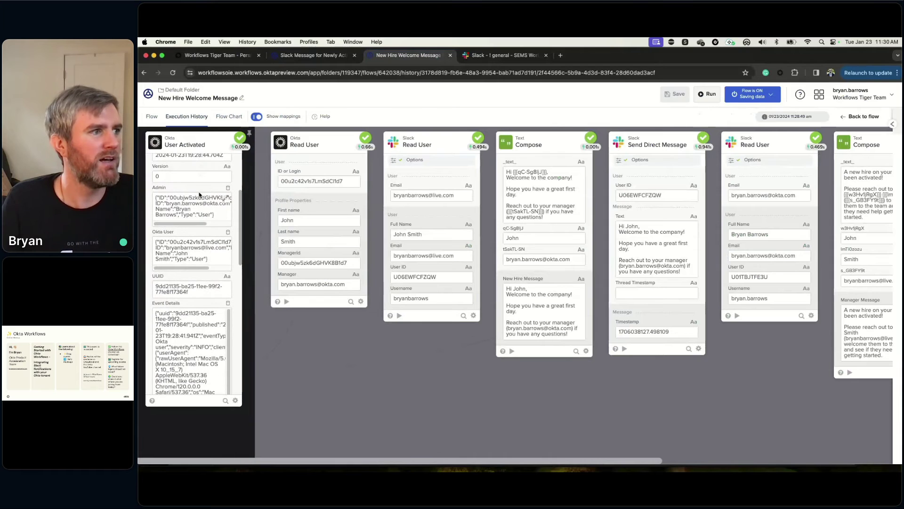
click(226, 199)
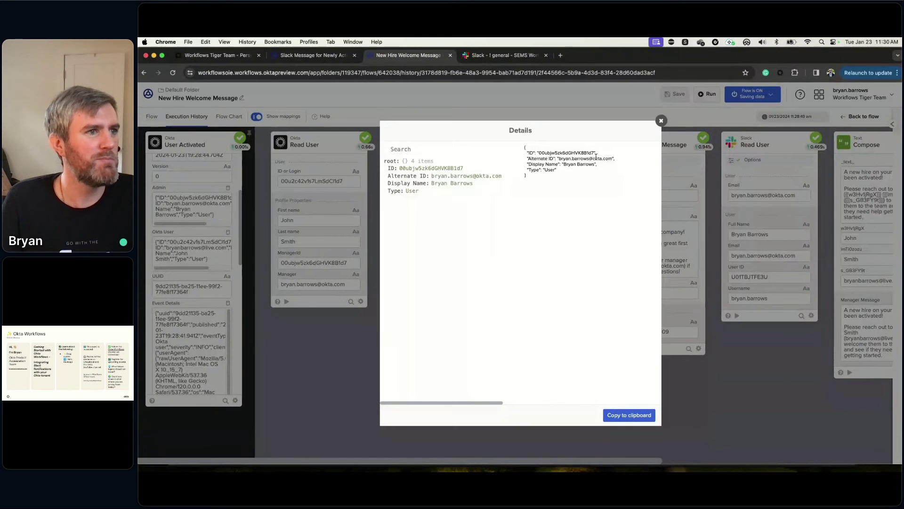
click(661, 121)
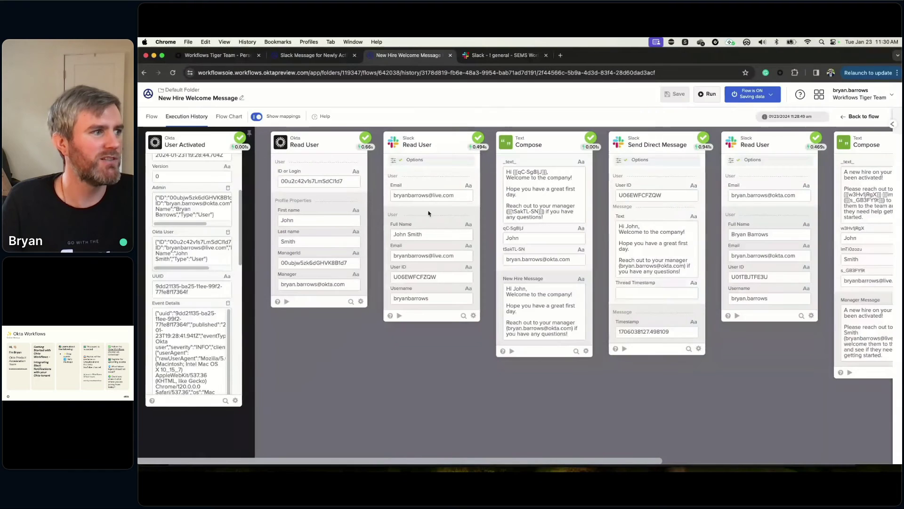
click(227, 243)
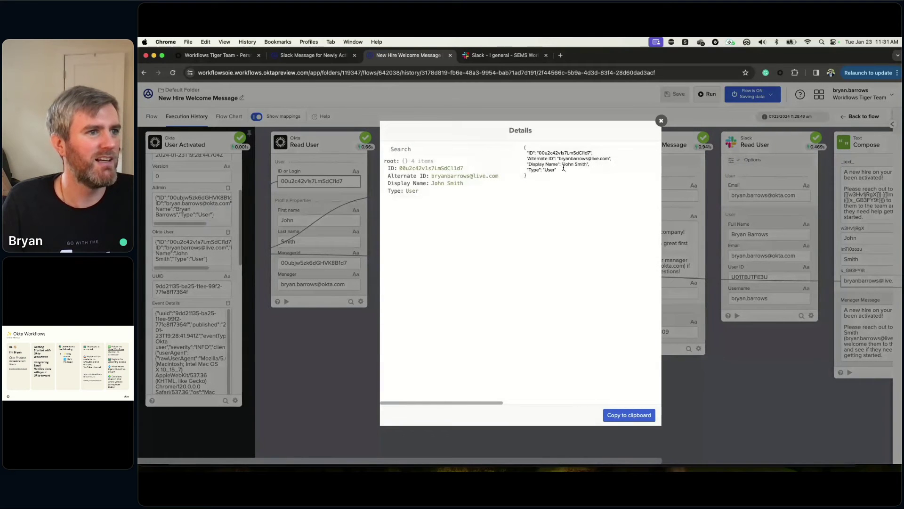
drag(563, 164, 593, 164)
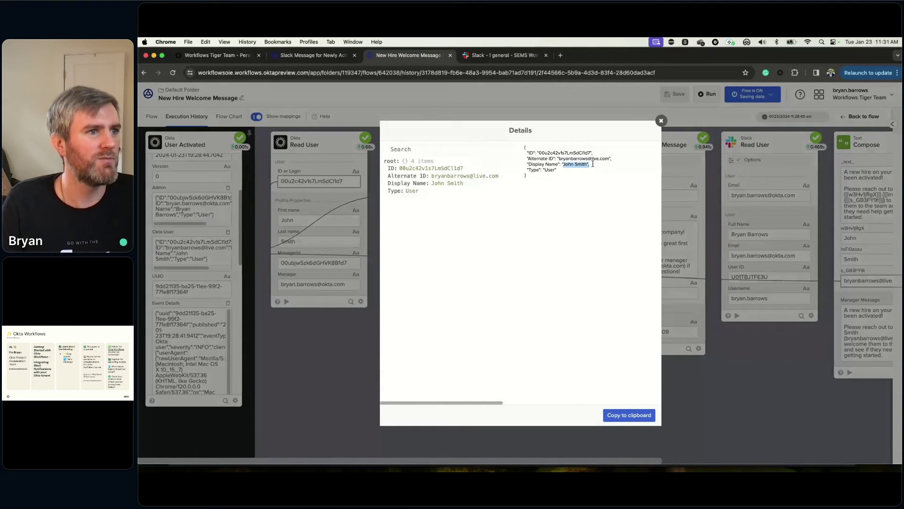
click(661, 122)
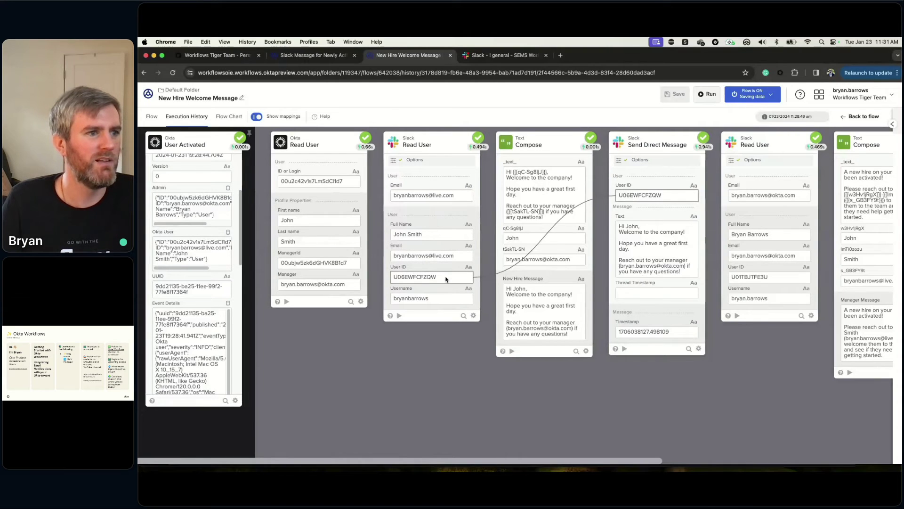
Step: Examine the recorded inputs and outputs of the Slack Read User, Compose and Send Direct Message cards through the manager's message
drag(586, 460, 681, 460)
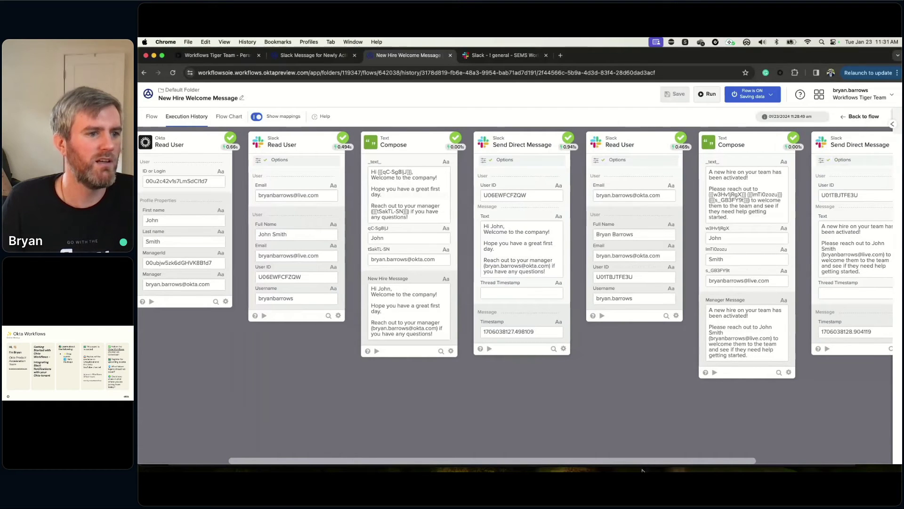
scroll(643, 461, right, 3)
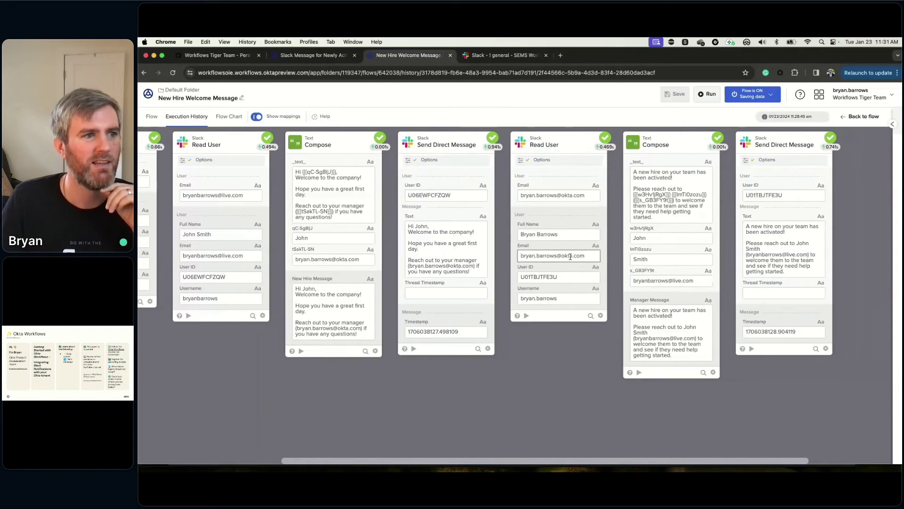
mouse_move(567, 195)
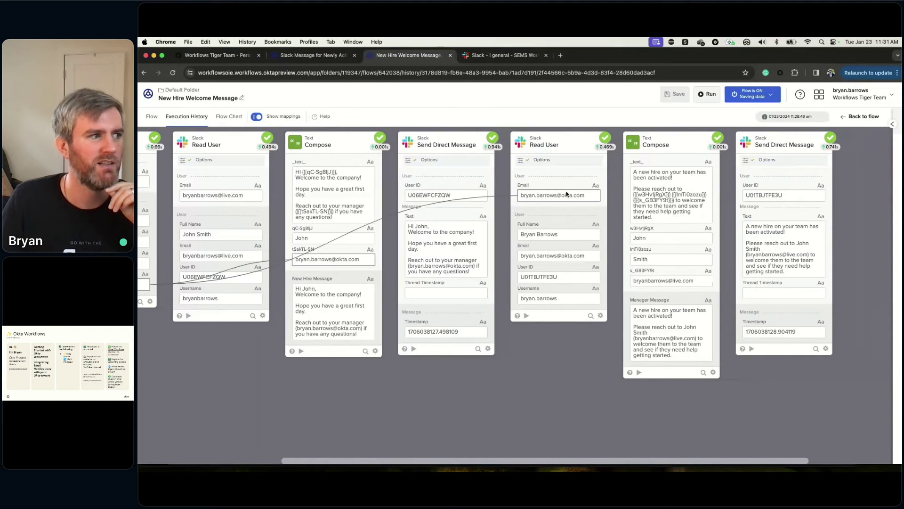
drag(567, 194, 610, 193)
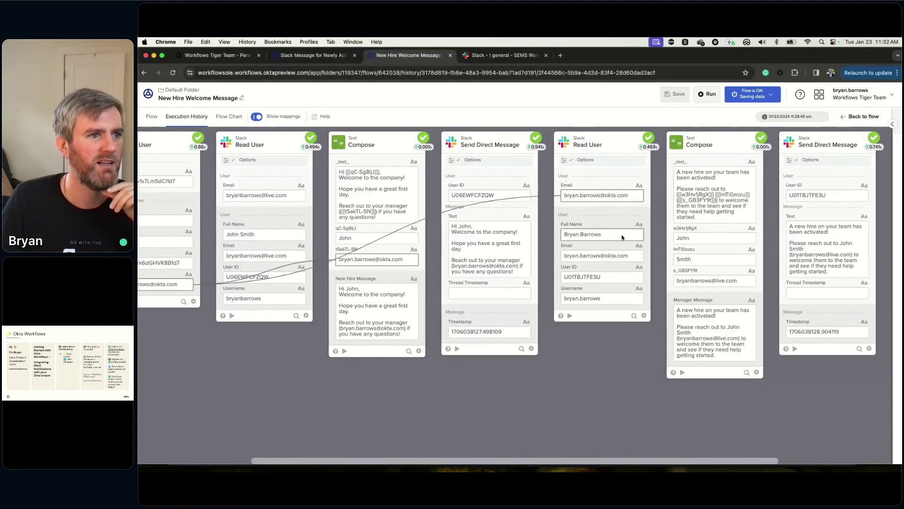
mouse_move(811, 194)
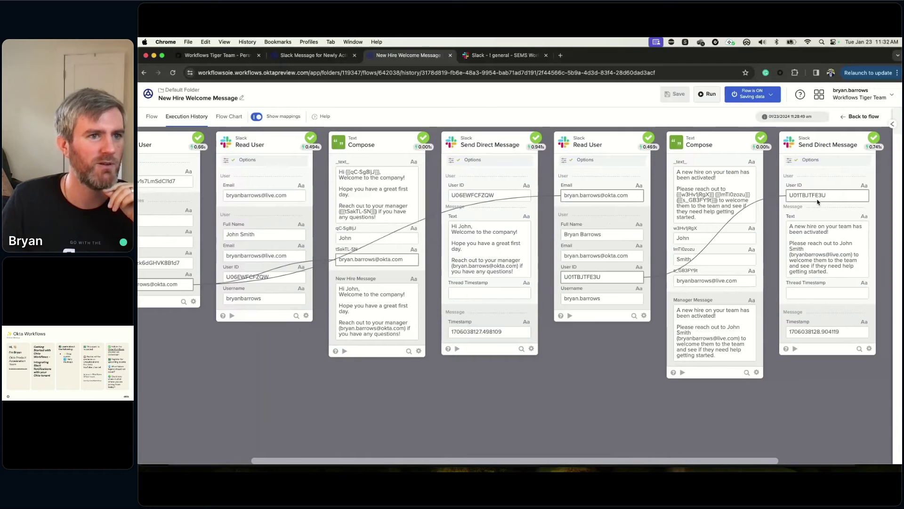
mouse_move(818, 234)
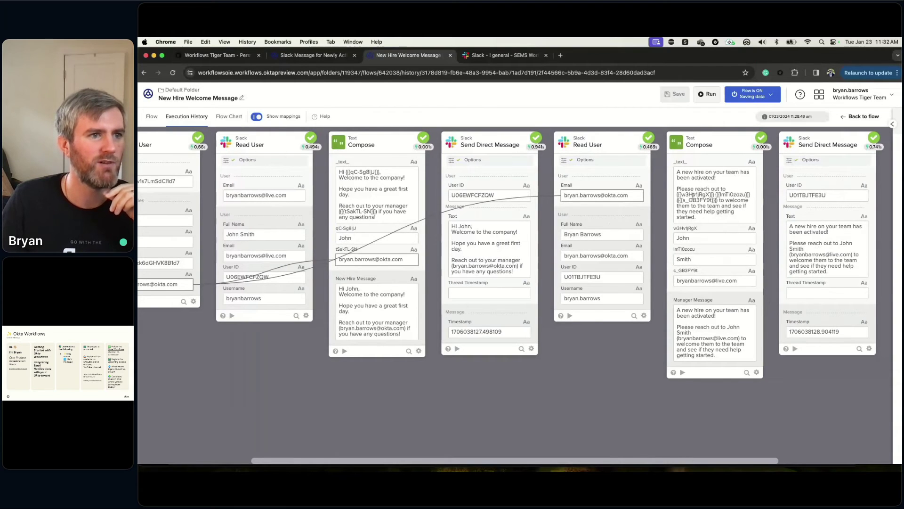
drag(682, 194, 722, 194)
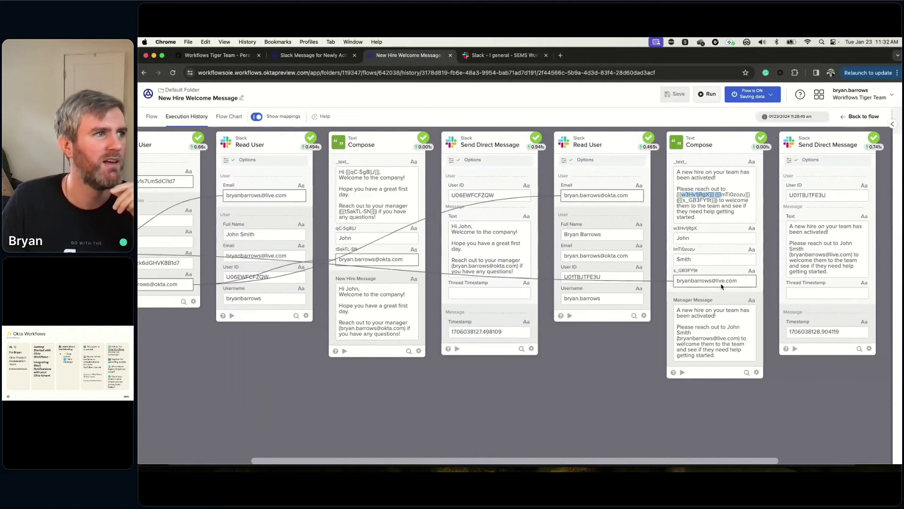
Step: Switch to Slack, check the manager's direct message from Okta Workflows and its email link's contact options, and close the profile pane
click(500, 56)
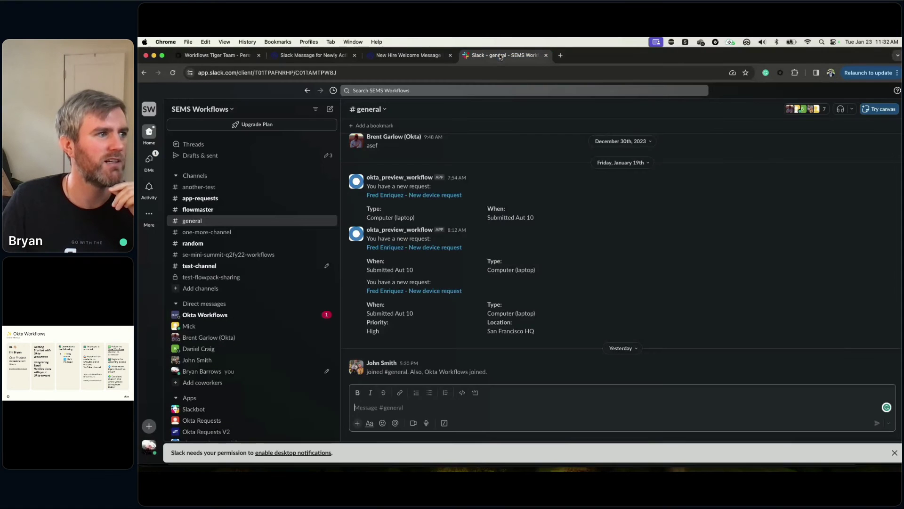
click(242, 317)
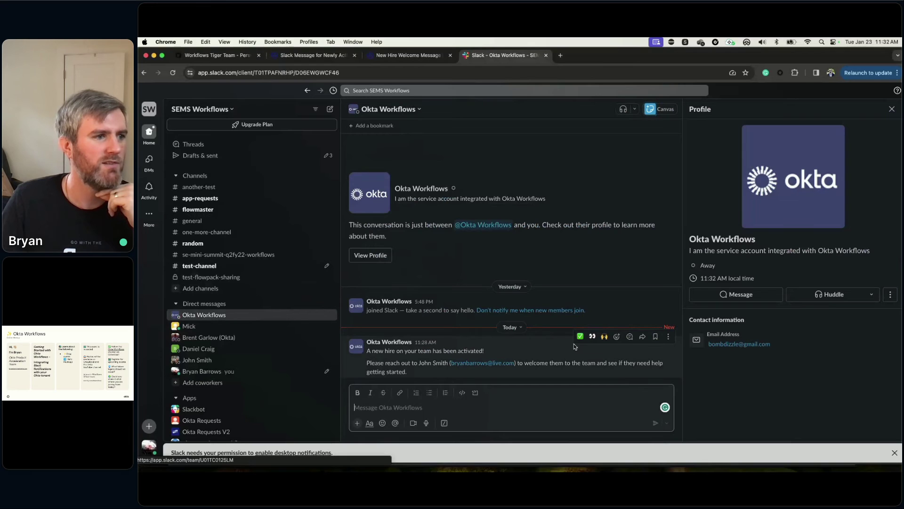
click(498, 365)
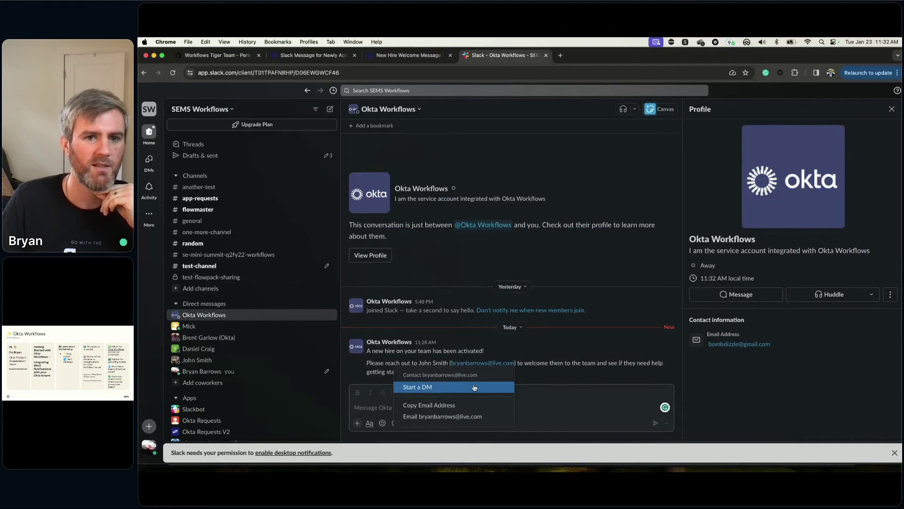
click(557, 369)
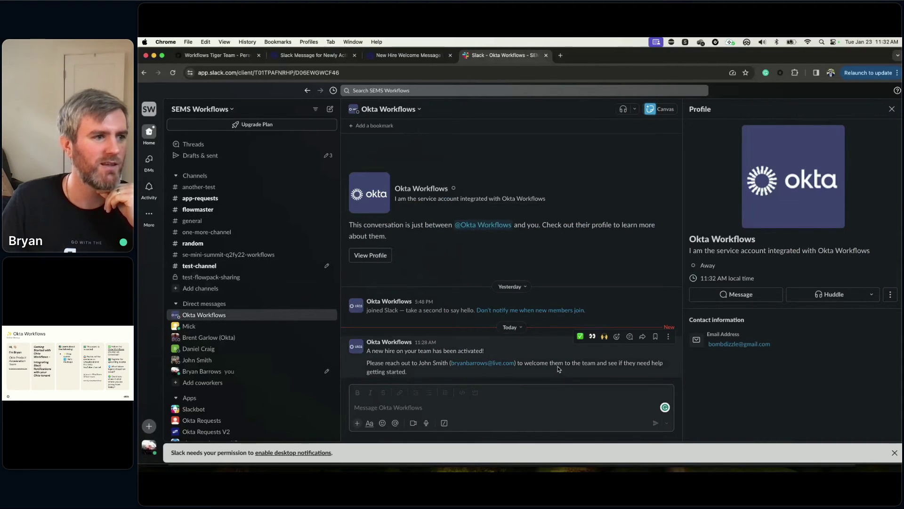
click(892, 109)
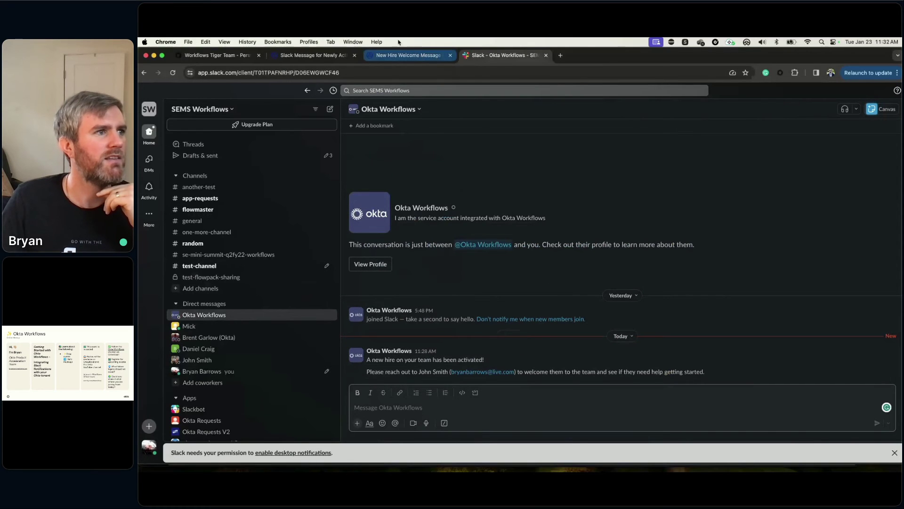
Step: Switch to the new hire's incognito Slack window and check the welcome message and the contact options of the manager's email link
click(353, 42)
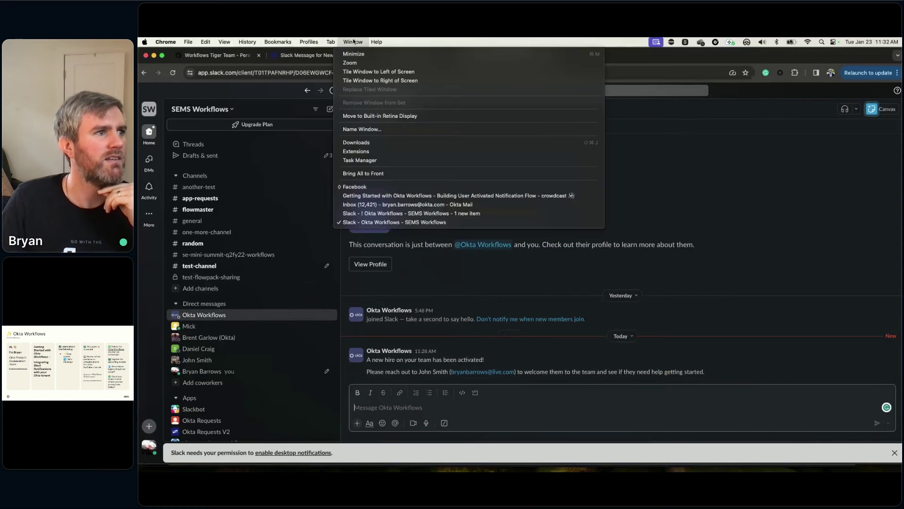
click(424, 220)
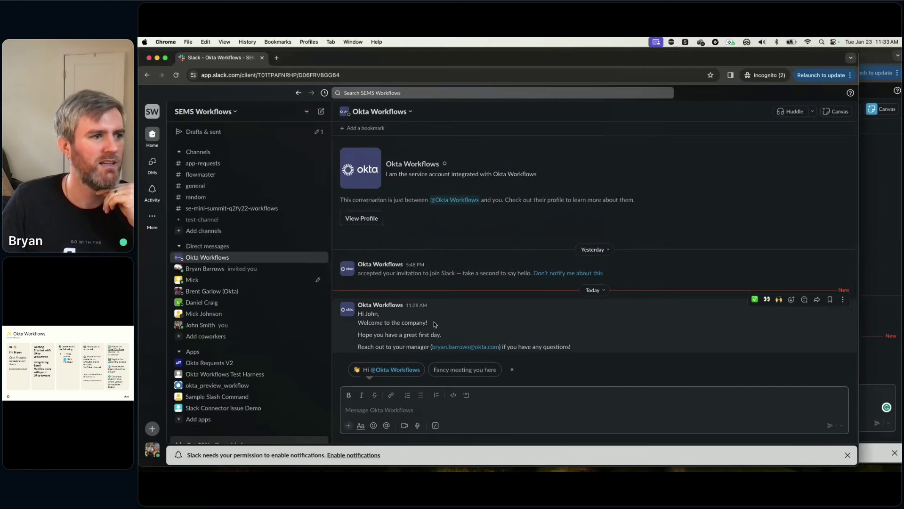
click(481, 348)
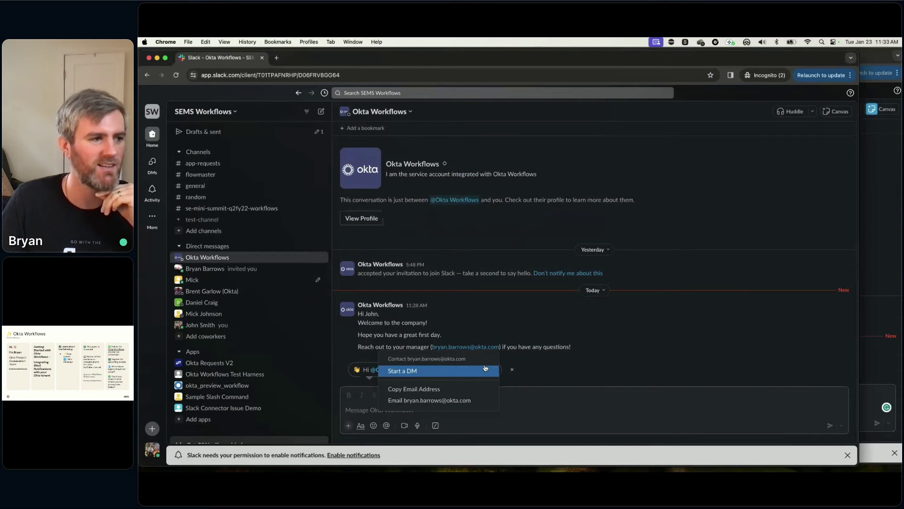
click(606, 336)
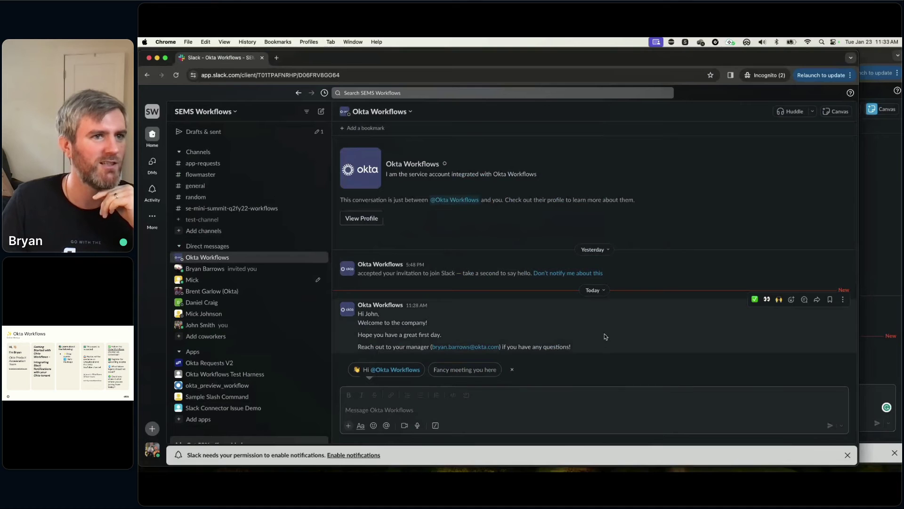
Step: Return to the New Hire Welcome Message flow's execution history and review the recorded cards back to the User Activated event
click(876, 203)
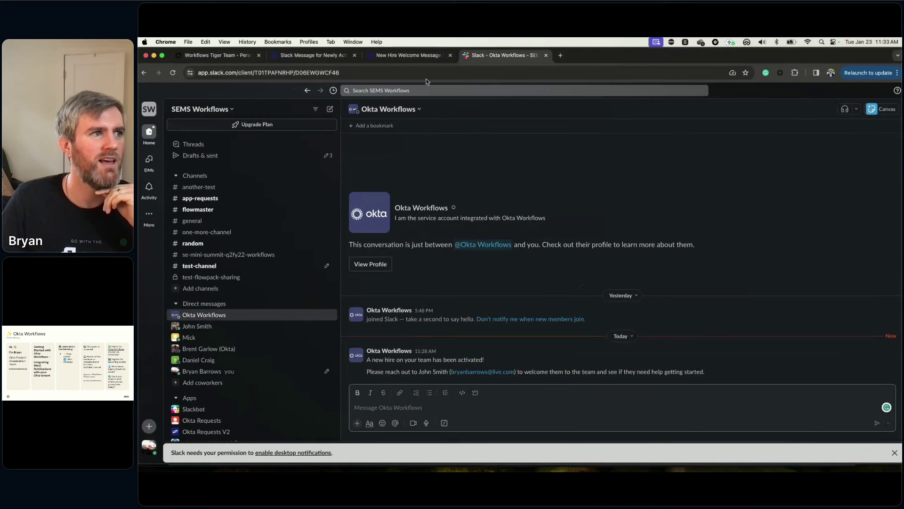
click(409, 55)
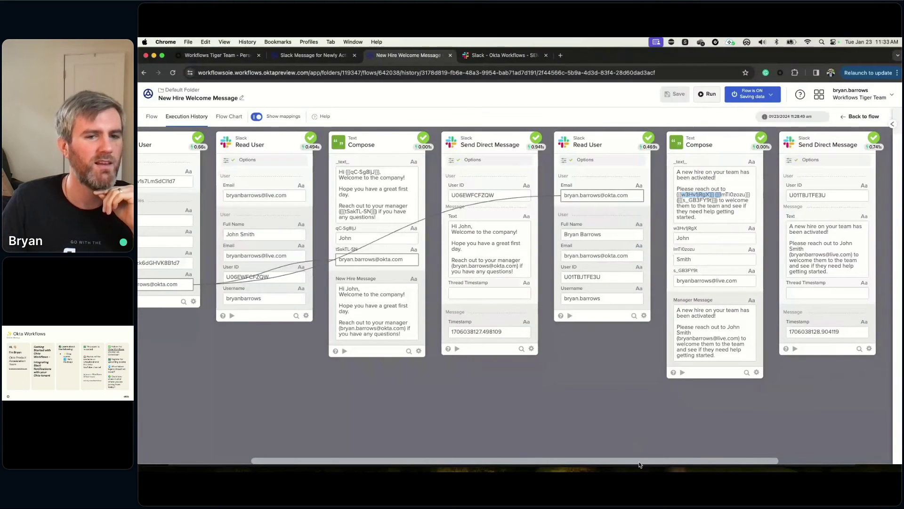
drag(639, 464, 504, 453)
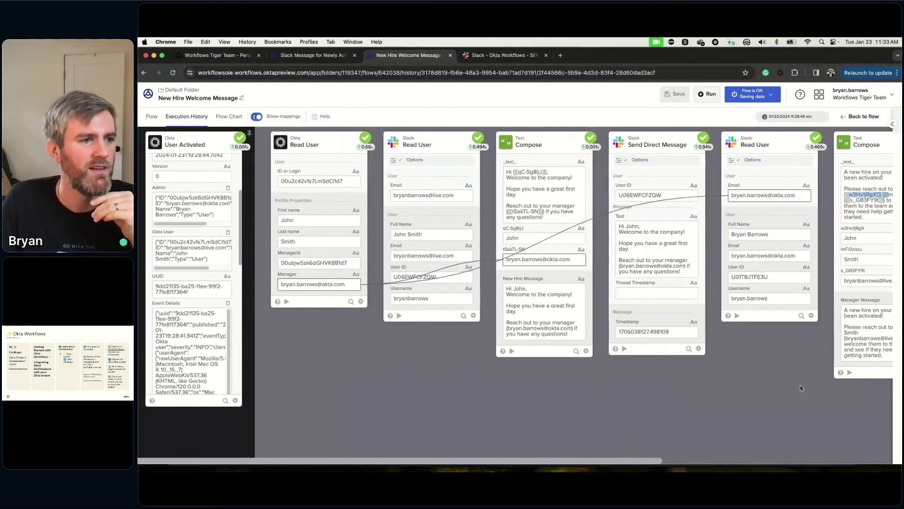
click(742, 396)
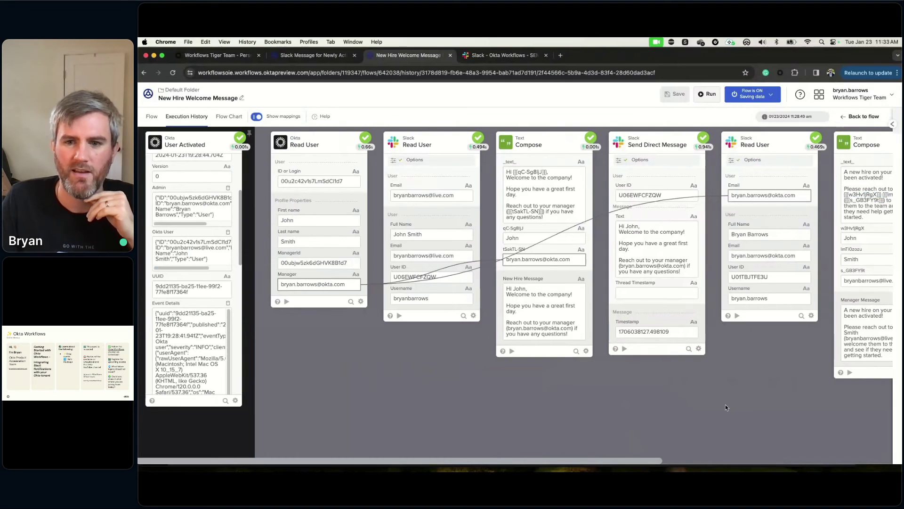
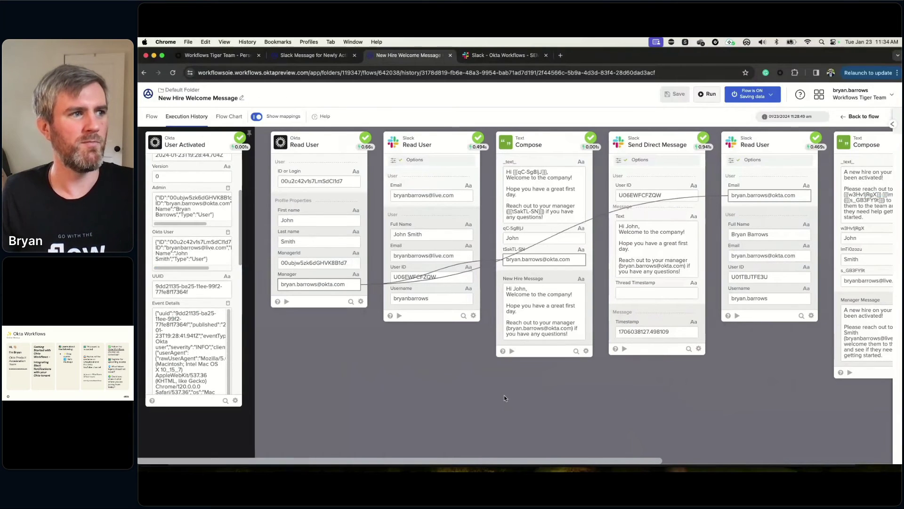
scroll(611, 450, right, 5)
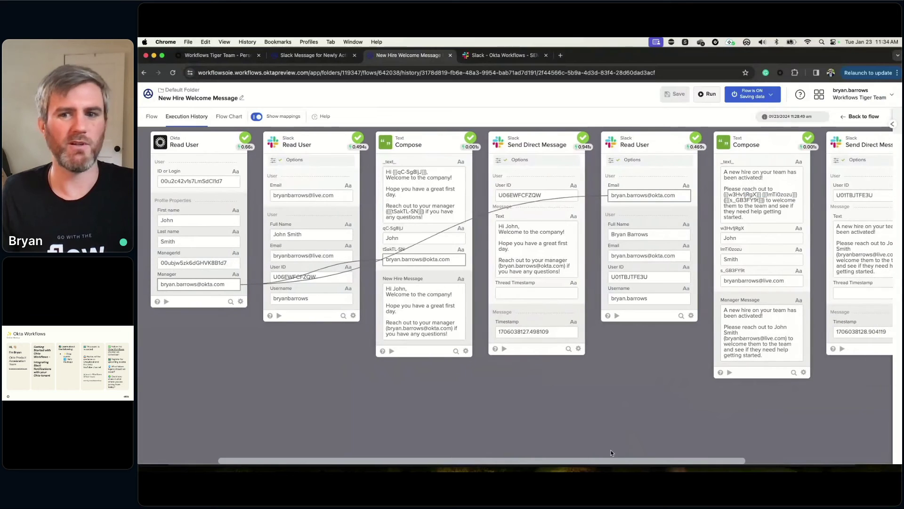
scroll(590, 453, left, 3)
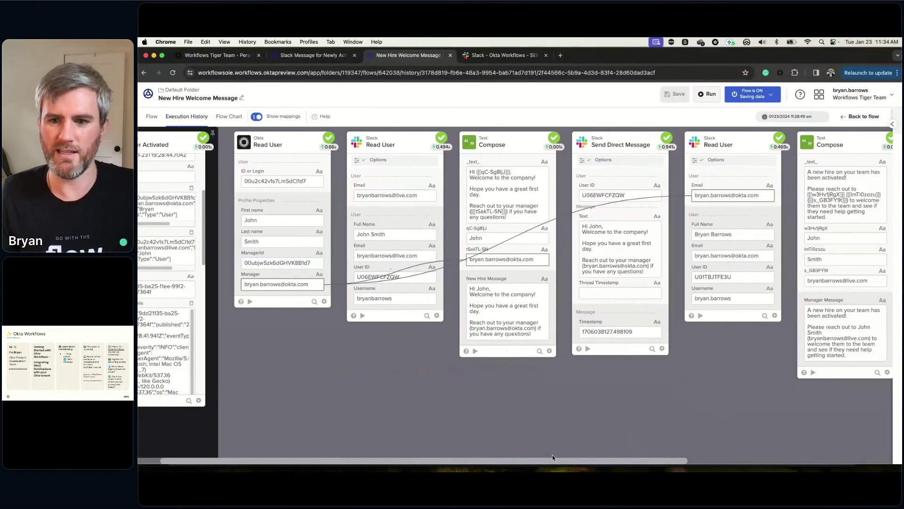
scroll(553, 457, left, 2)
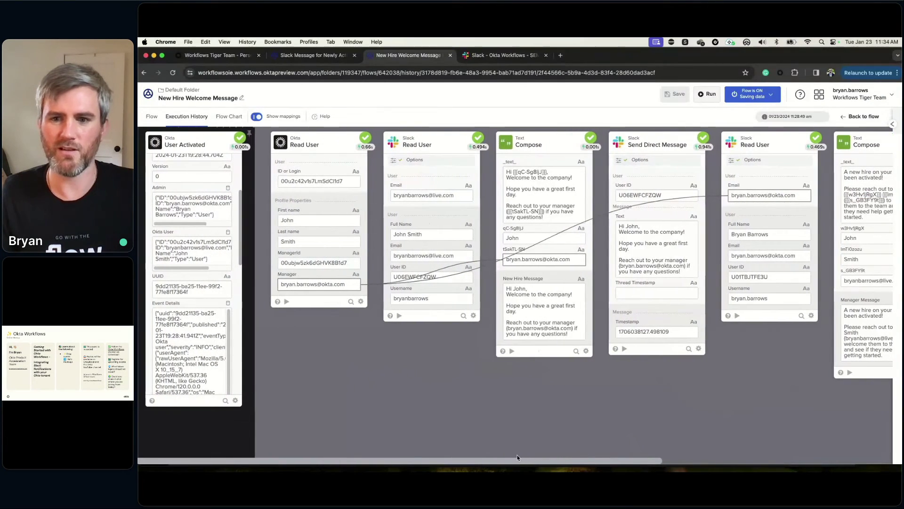
Step: Return to the flow's editable design and add an If/Else branching card between the Okta Read User and Slack Read User cards
click(151, 117)
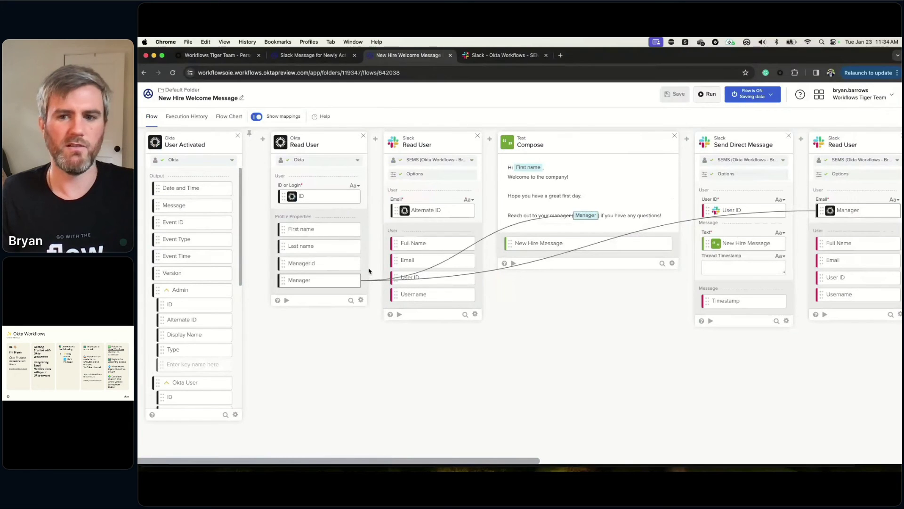
mouse_move(375, 140)
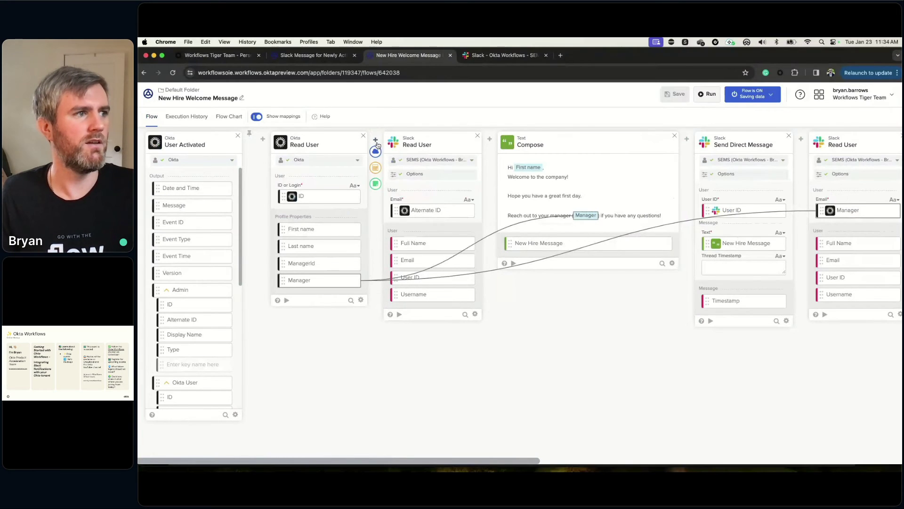
click(377, 171)
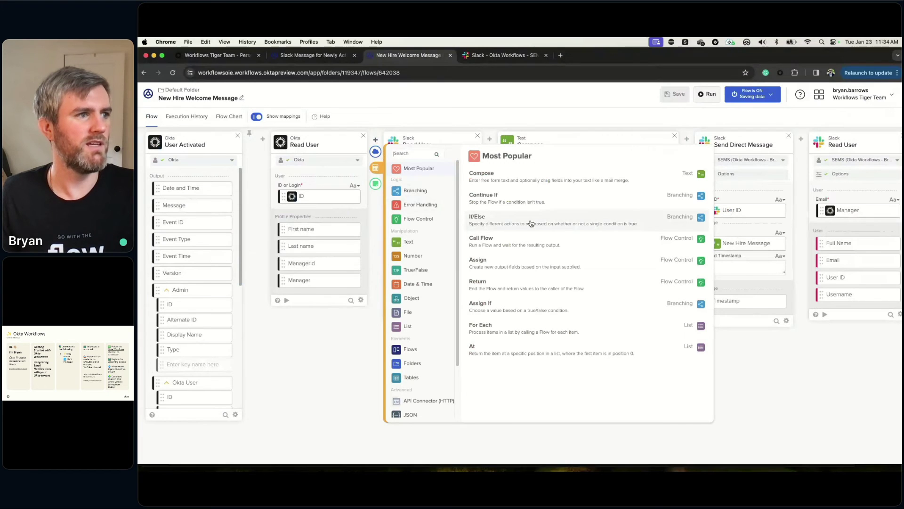
click(416, 191)
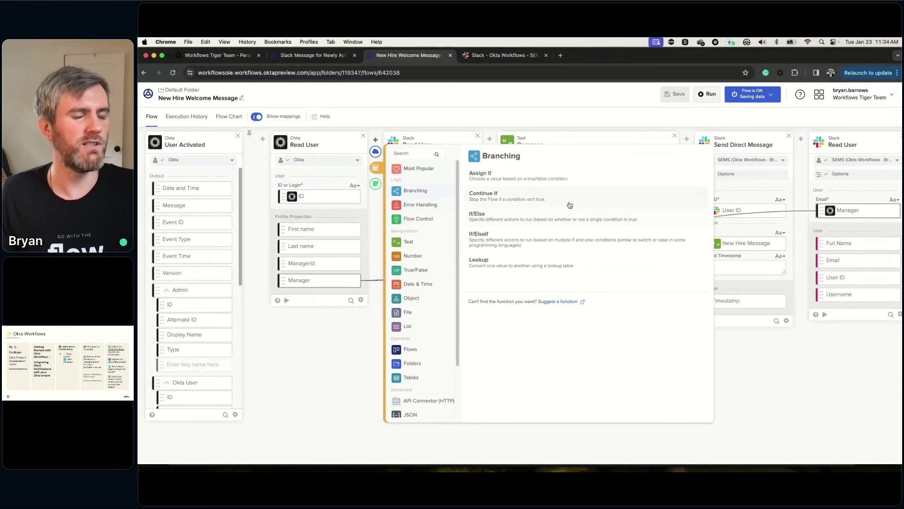
click(606, 226)
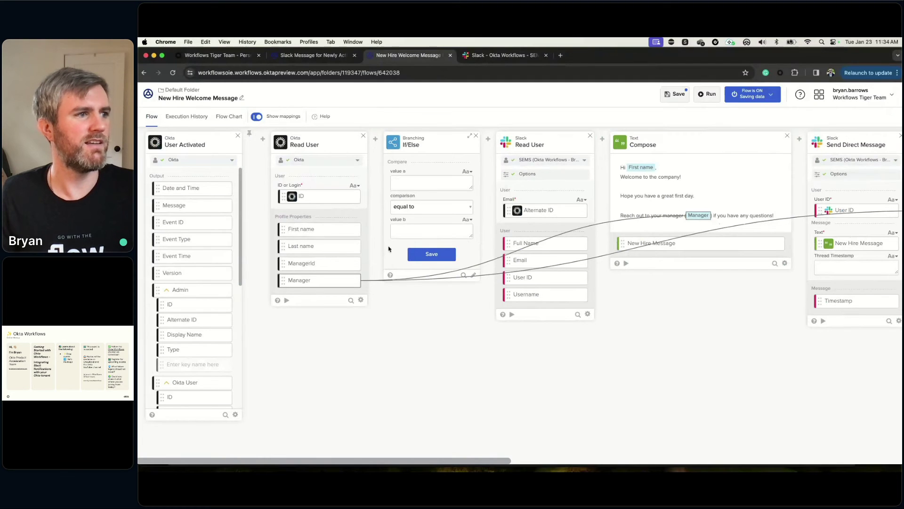
Step: Switch to the Okta Admin Console, set the new hire's isTerminated profile attribute to true, and save the profile
click(226, 58)
click(476, 211)
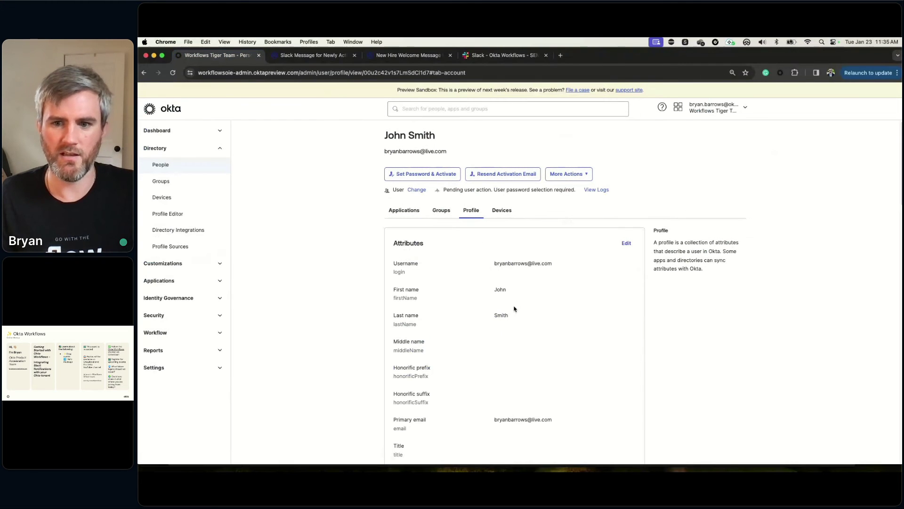
scroll(515, 309, down, 10)
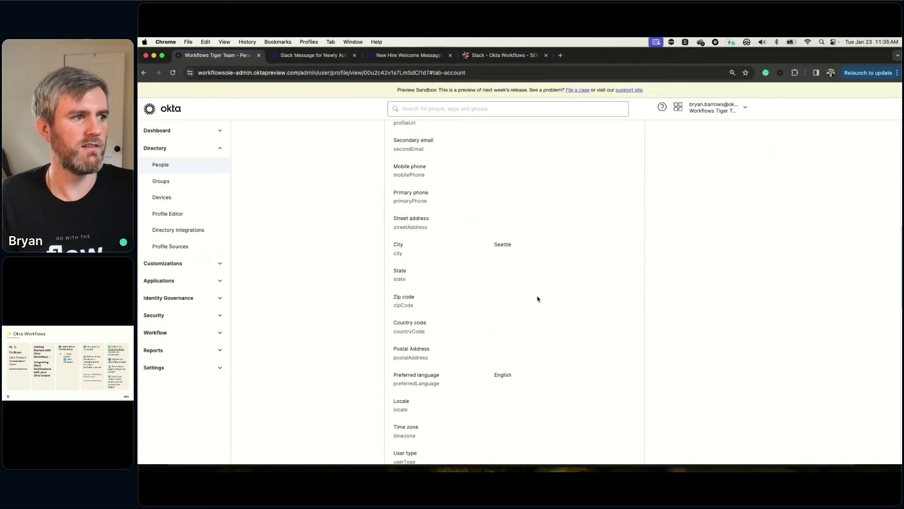
scroll(537, 299, down, 3)
scroll(541, 297, down, 7)
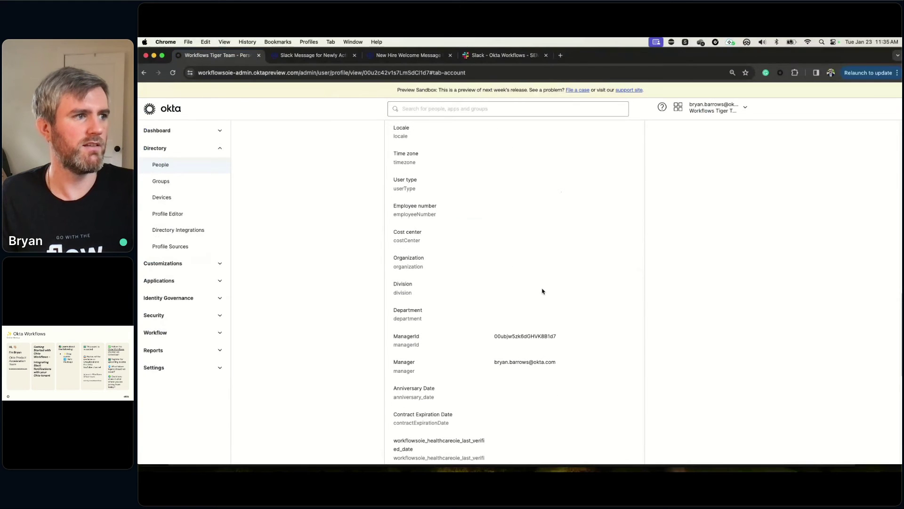
scroll(542, 291, down, 7)
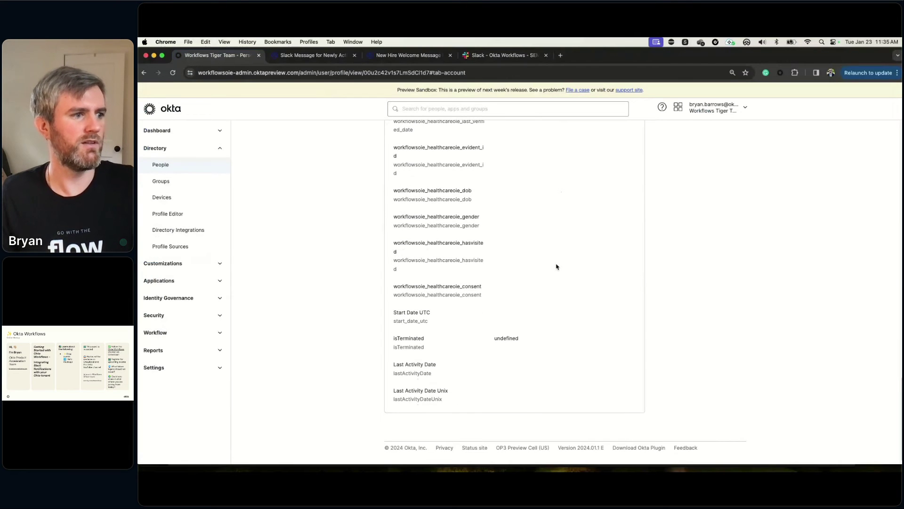
scroll(551, 252, up, 15)
click(627, 243)
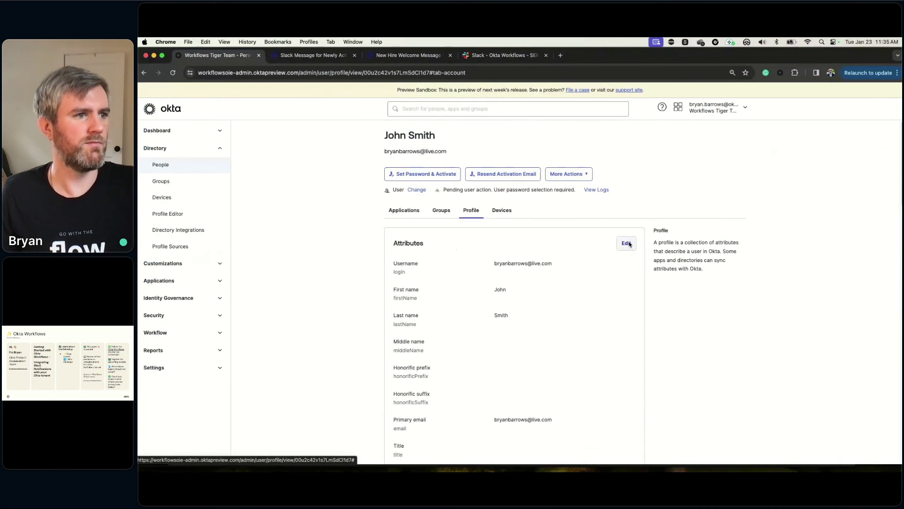
scroll(553, 330, down, 15)
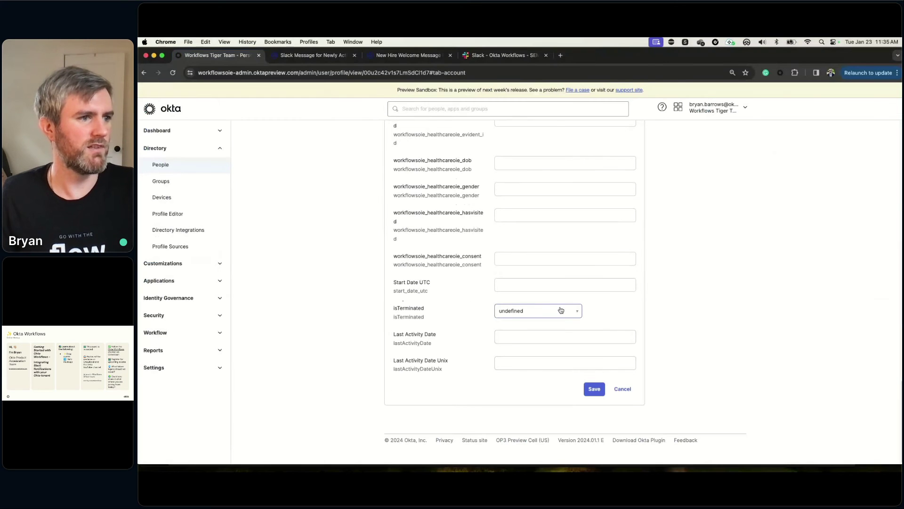
click(563, 314)
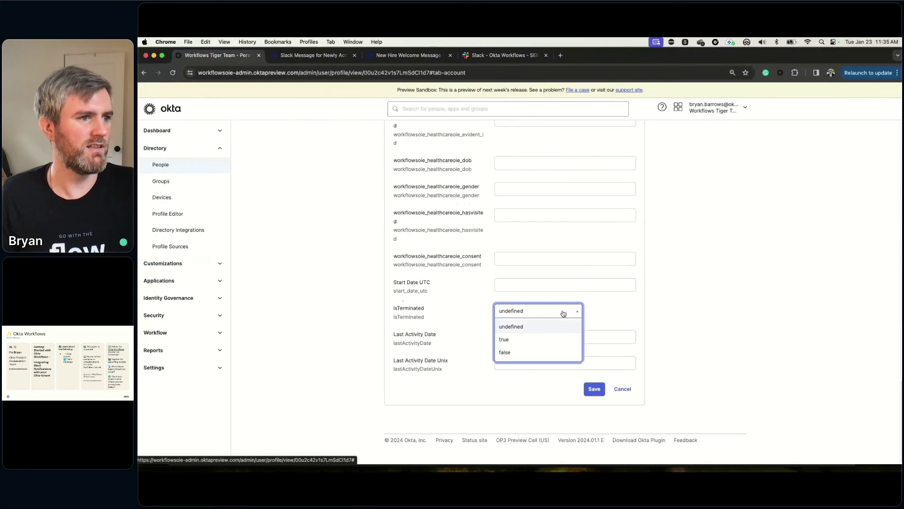
click(536, 345)
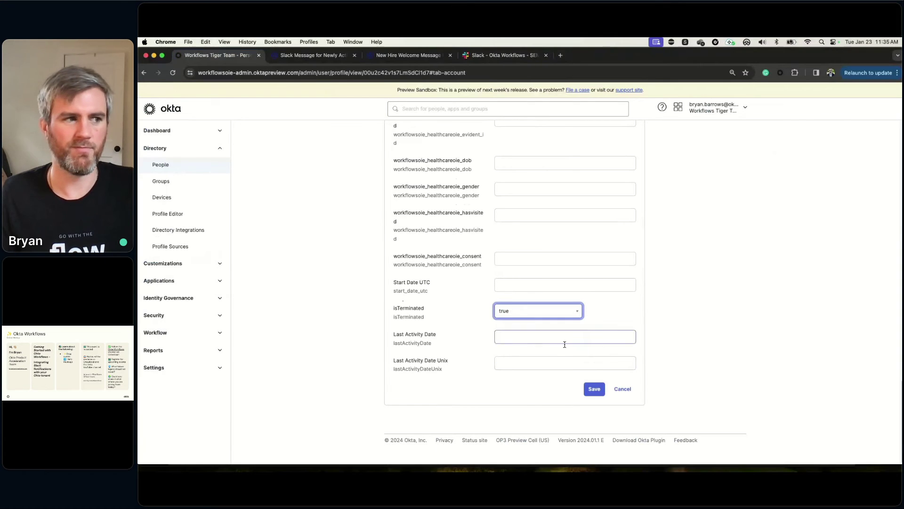
click(595, 389)
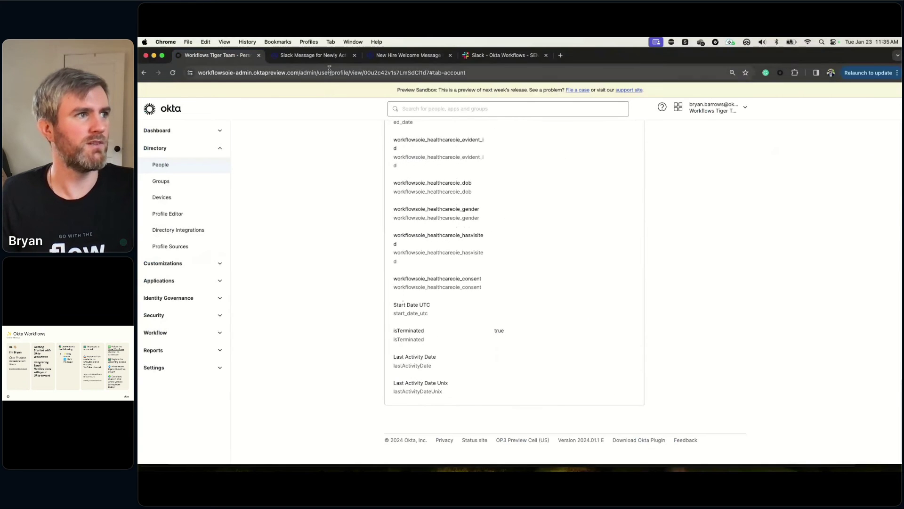
Step: Return to the flow and add the isTerminated profile property to the Okta Read User card's outputs
click(417, 56)
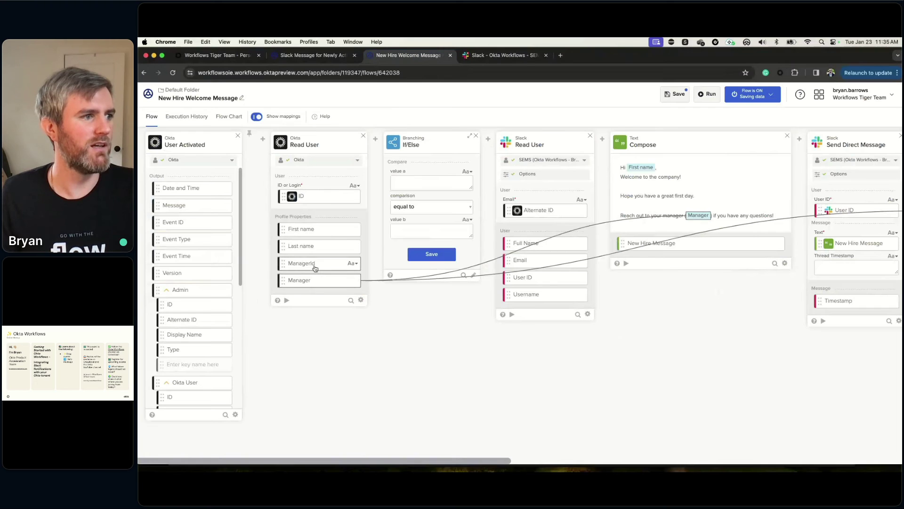
click(361, 301)
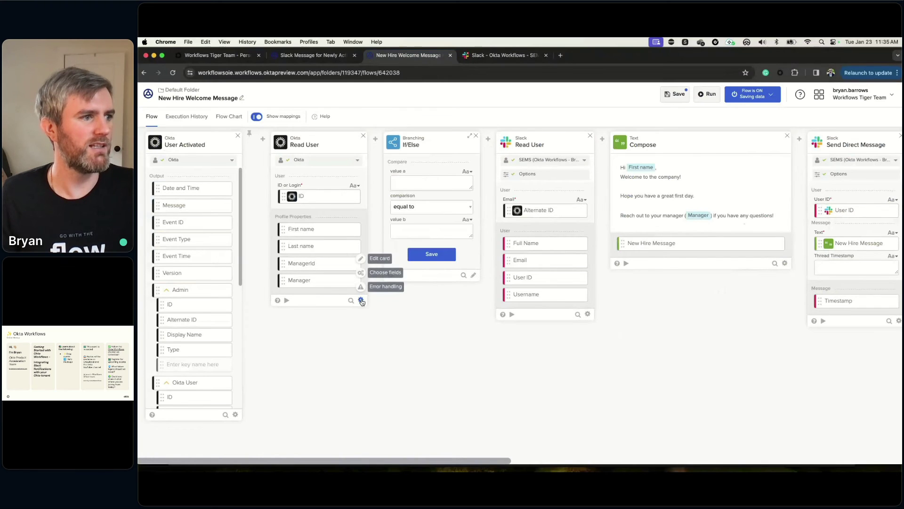
click(387, 272)
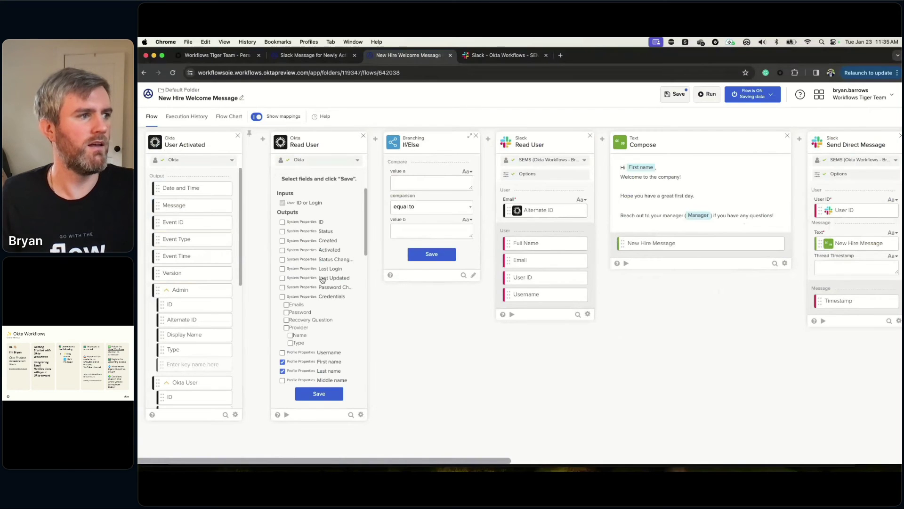
scroll(322, 280, down, 10)
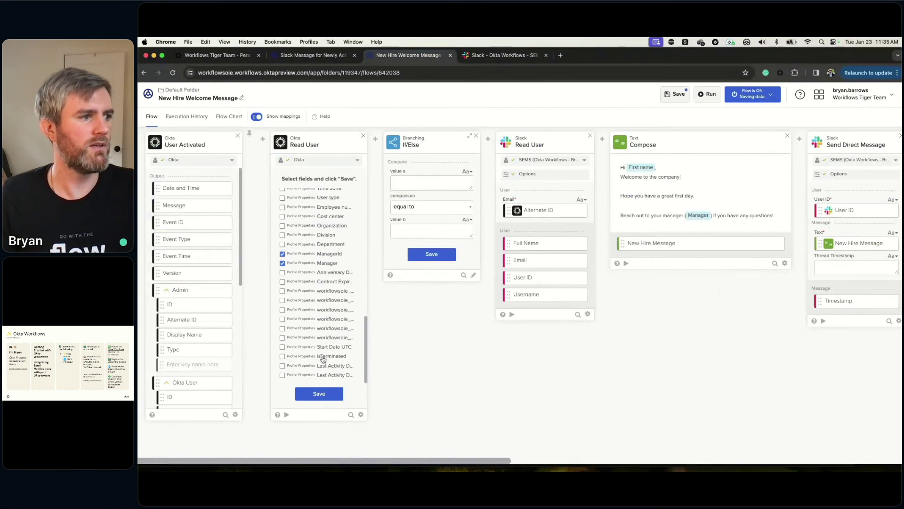
click(323, 359)
click(324, 394)
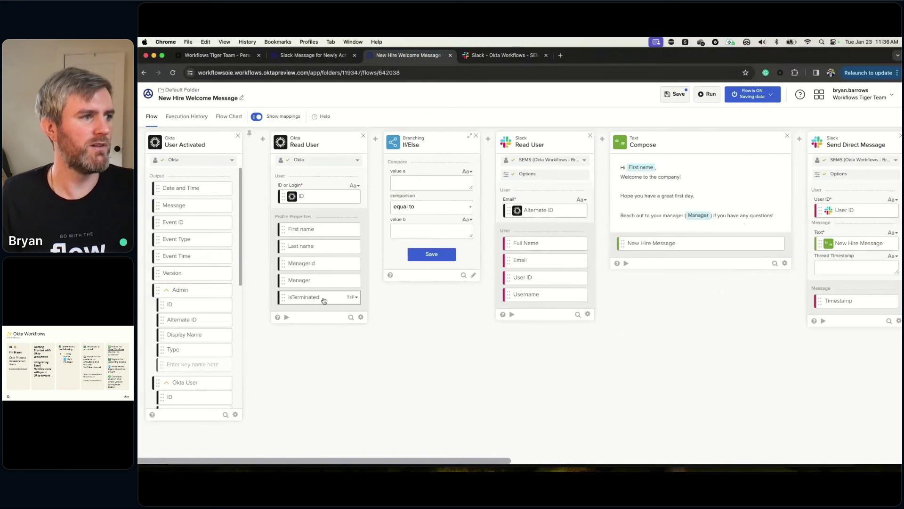
Step: Set the If/Else condition to isTerminated equal to True, using a True/False comparison value, and save the condition
drag(316, 300, 428, 183)
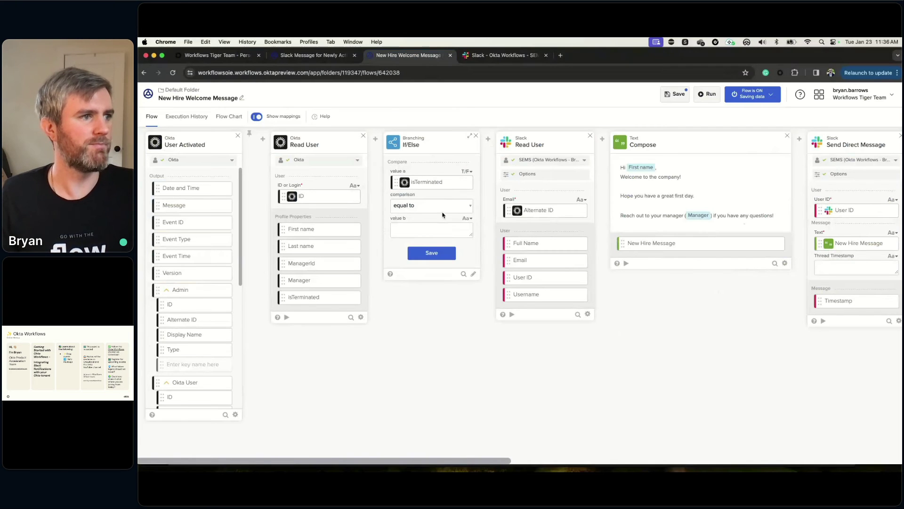
click(458, 208)
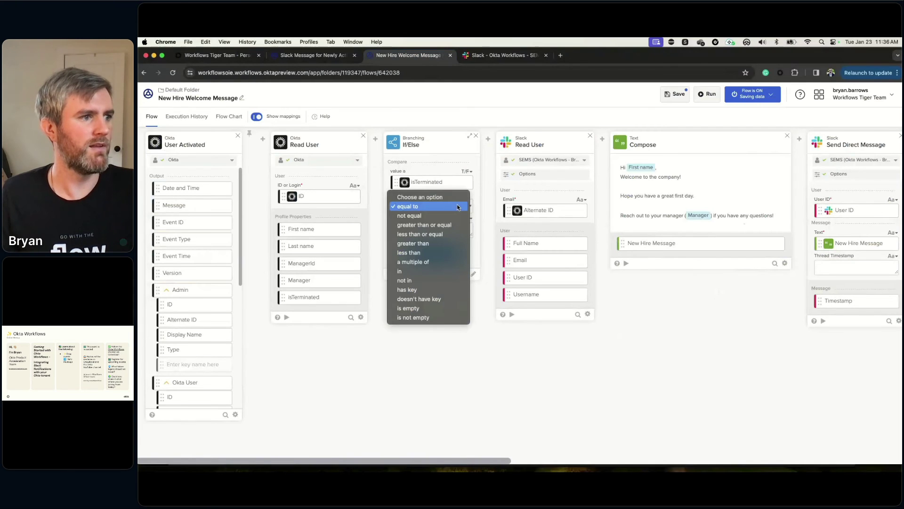
click(458, 206)
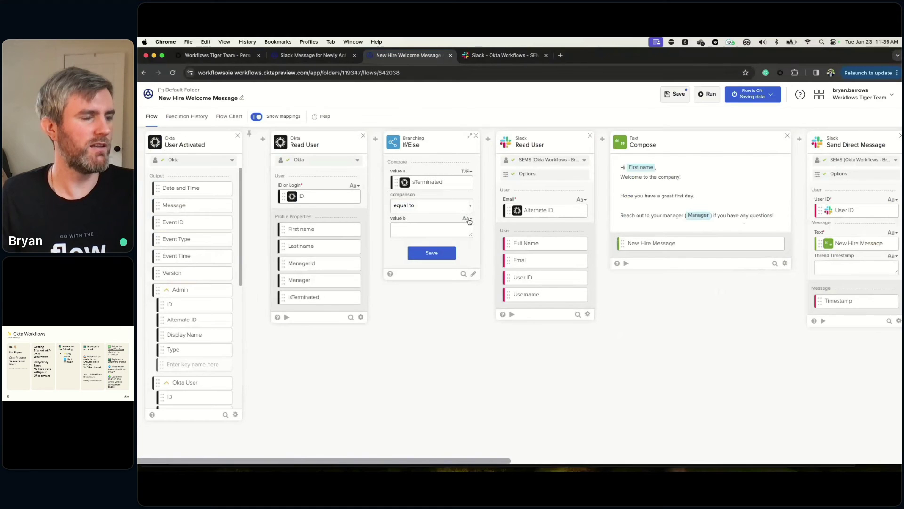
click(468, 219)
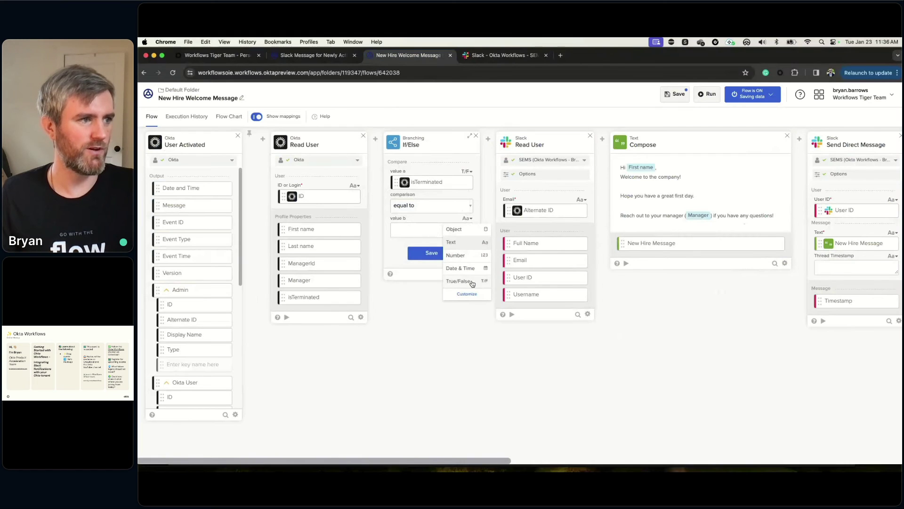
click(472, 282)
click(471, 229)
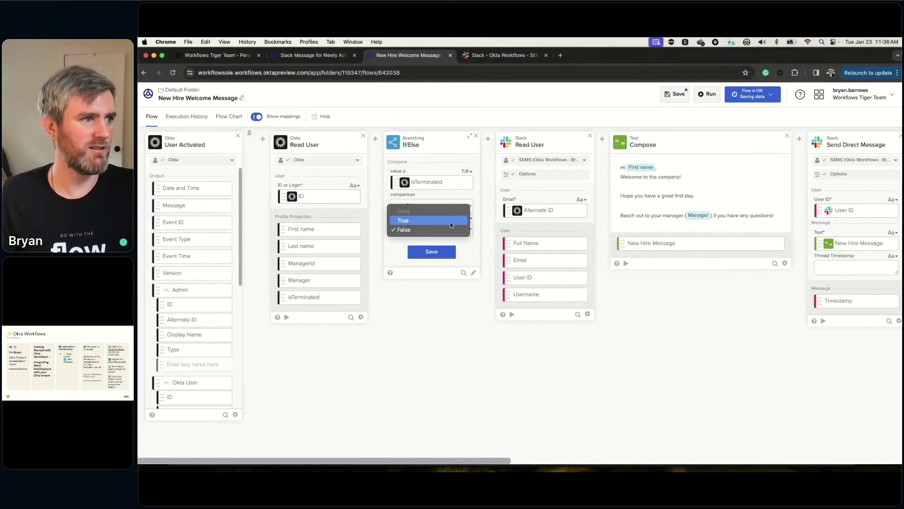
click(450, 220)
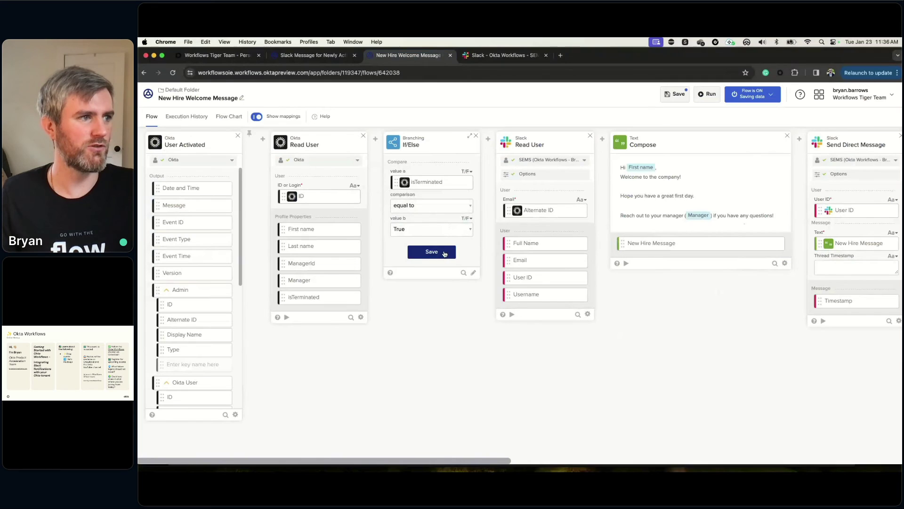
click(445, 254)
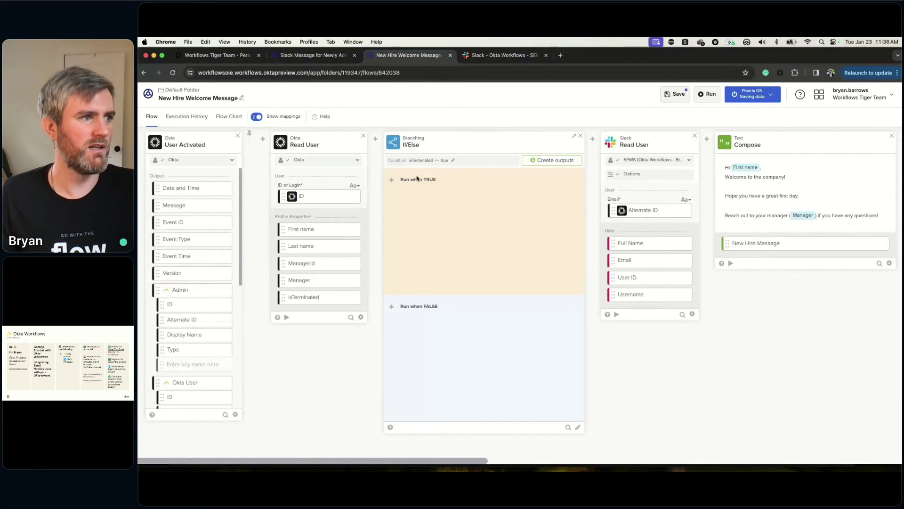
mouse_move(392, 181)
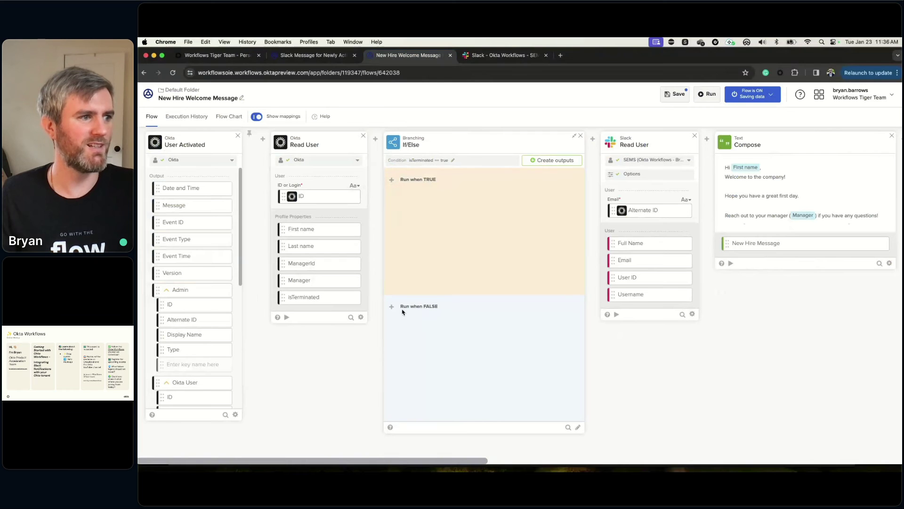
Step: Try to move the Slack Read User card into the If/Else card's Run when TRUE branch
mouse_move(391, 308)
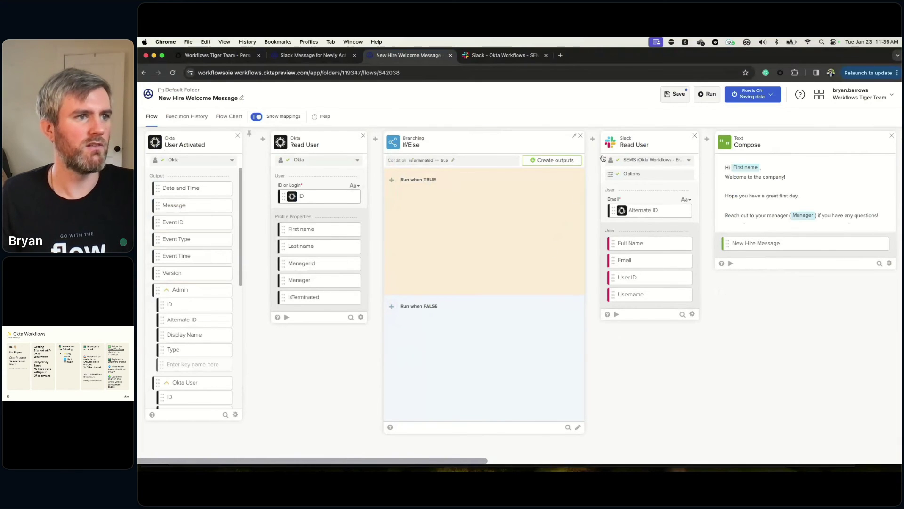
click(393, 194)
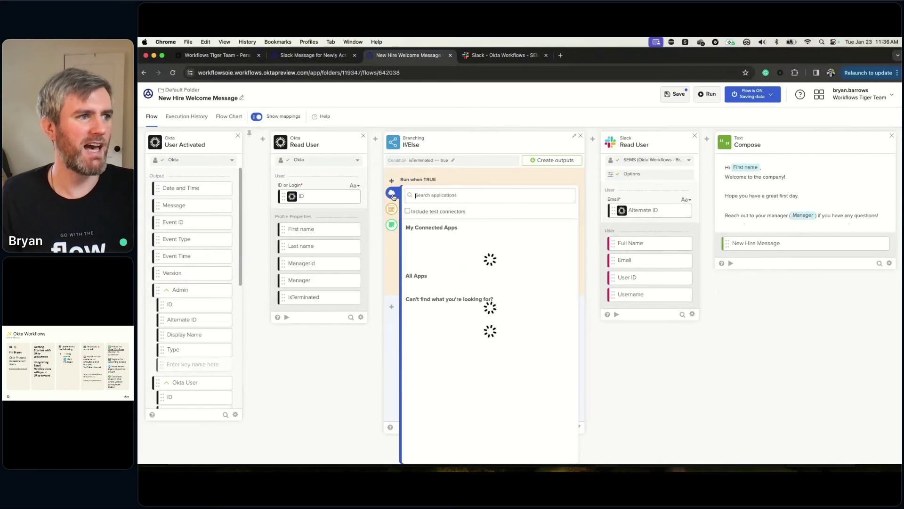
click(532, 180)
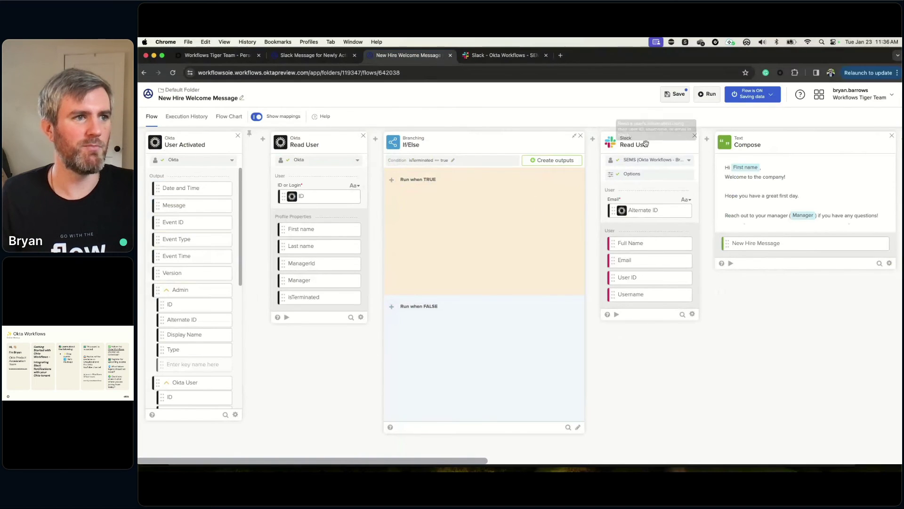
drag(646, 143, 551, 181)
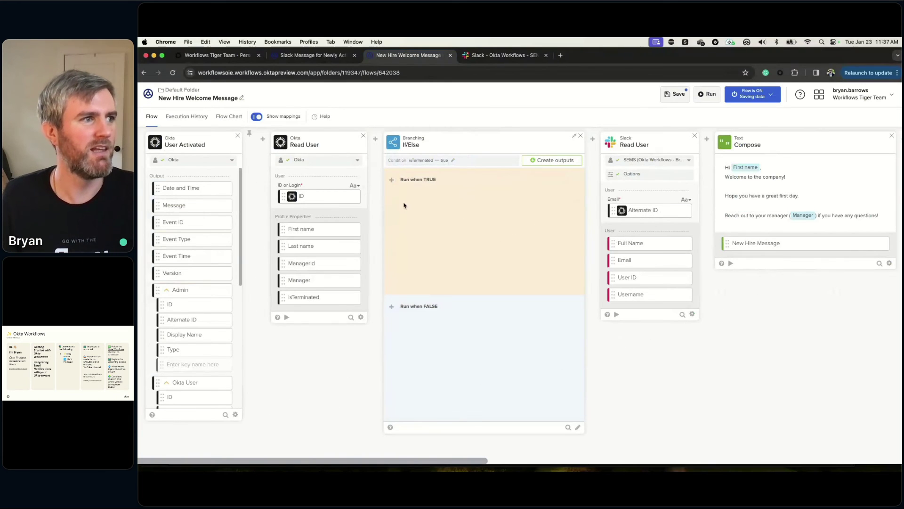
Step: Add a Continue If branching card between the Okta Read User and If/Else cards
mouse_move(376, 147)
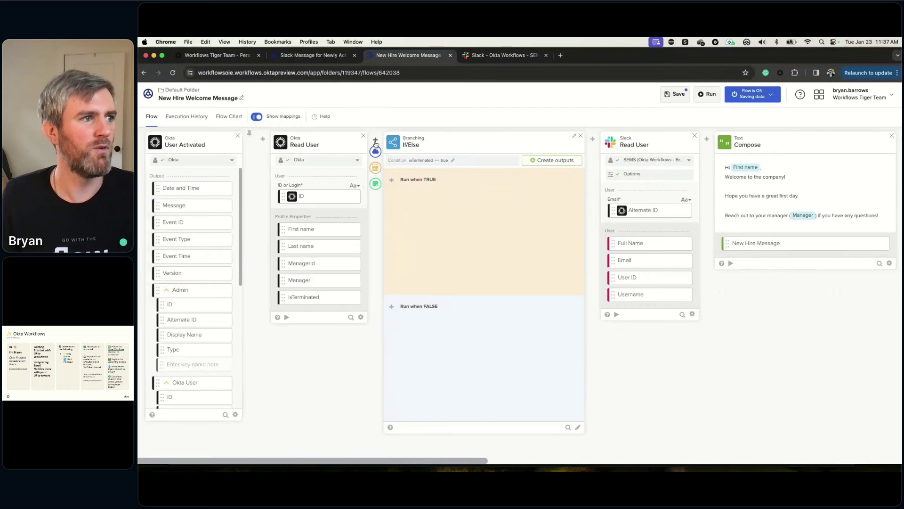
click(376, 183)
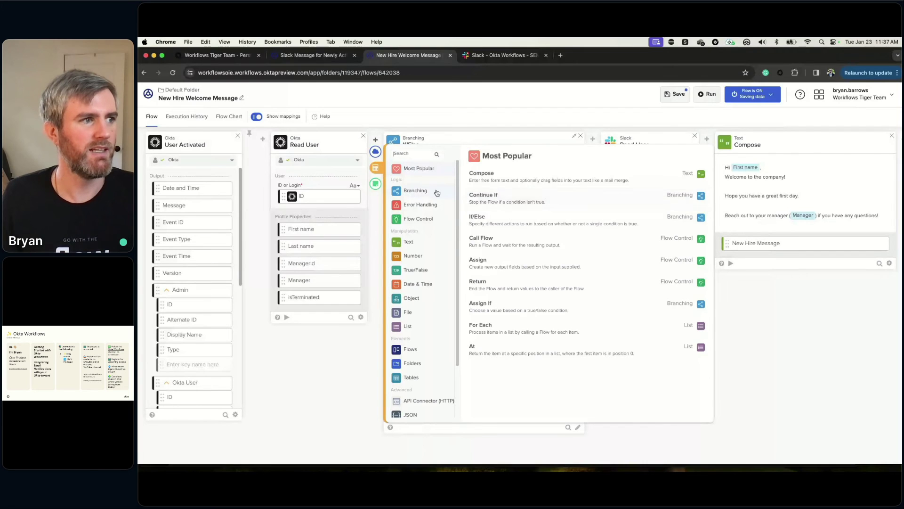
click(421, 193)
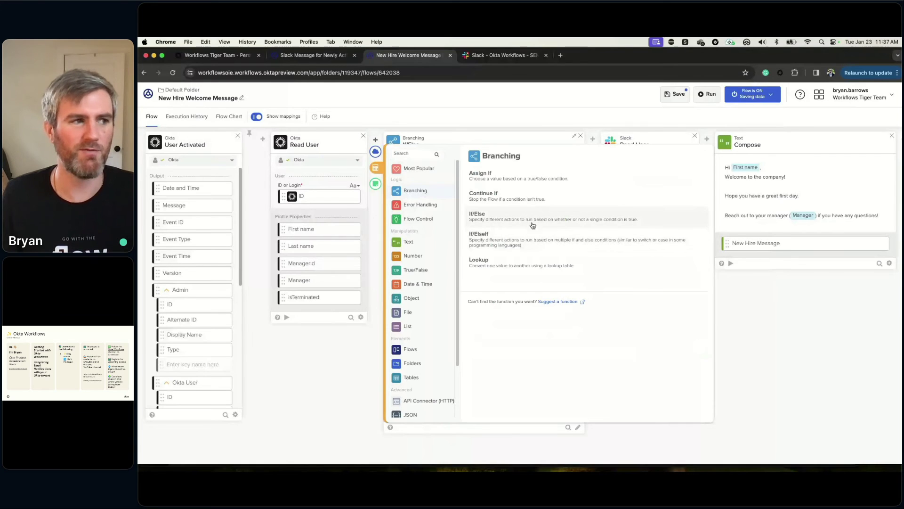
click(561, 201)
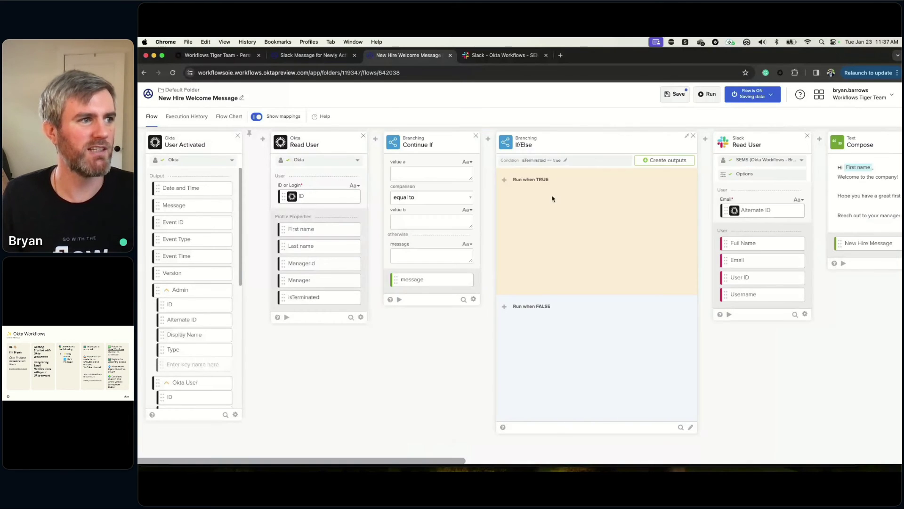
Step: Set the Continue If condition to isTerminated equal to False, reusing the If/Else mapping and a True/False value, and delete the If/Else card
mouse_move(506, 182)
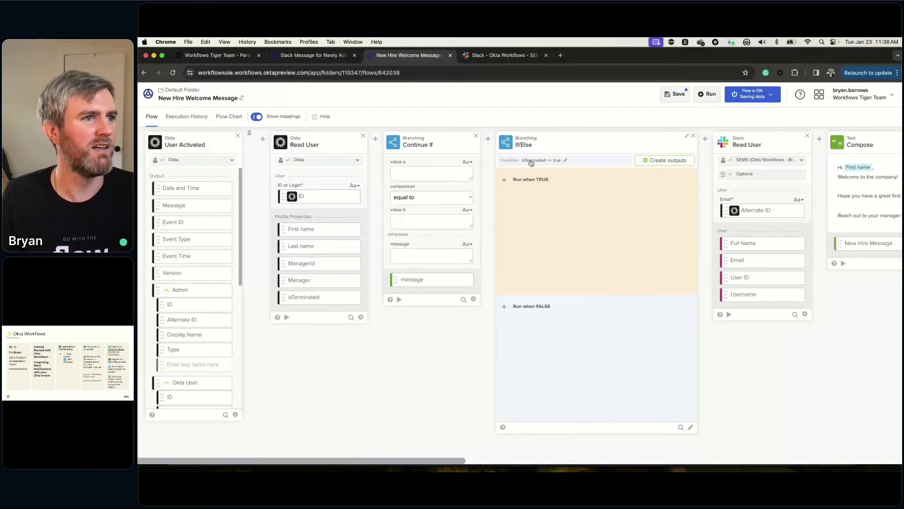
click(565, 161)
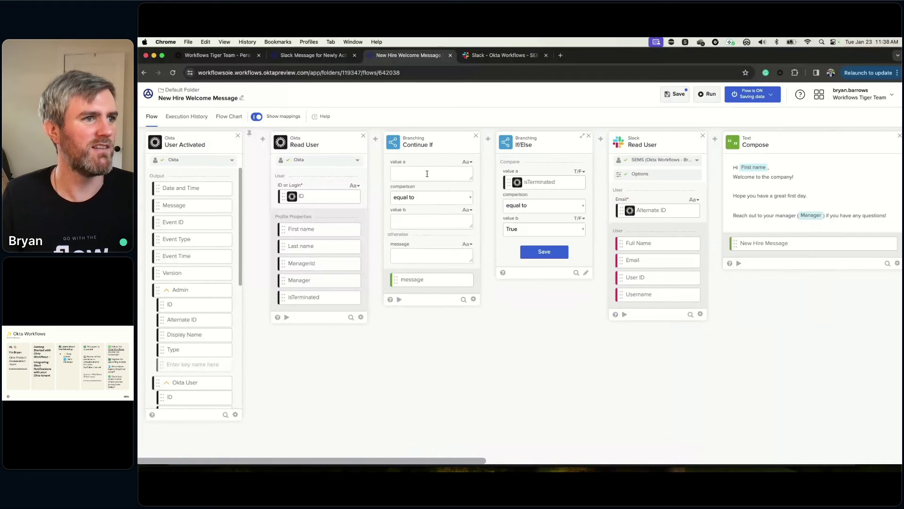
mouse_move(538, 189)
drag(537, 187, 431, 174)
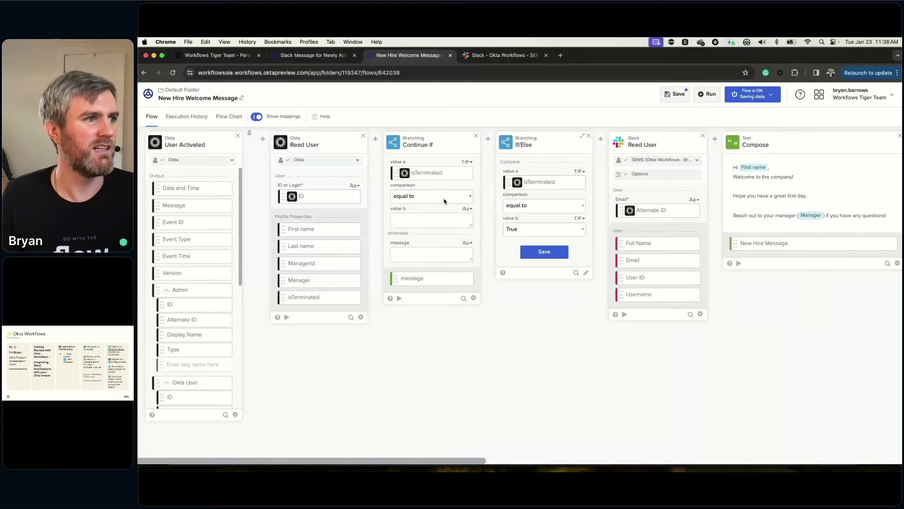
click(467, 208)
click(459, 272)
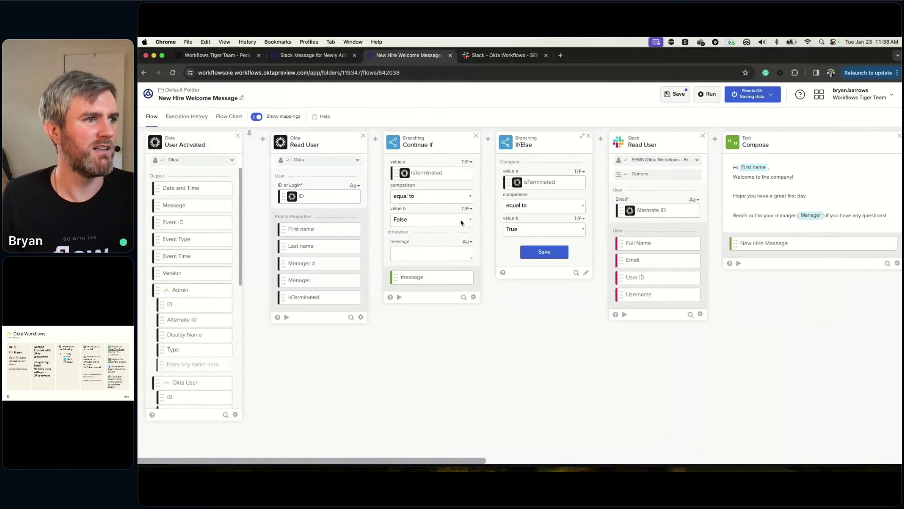
click(464, 219)
click(455, 215)
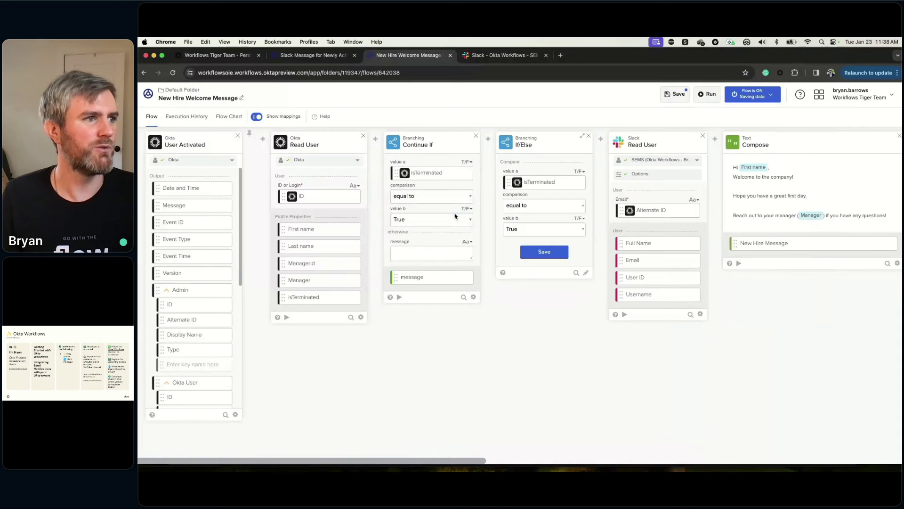
click(461, 222)
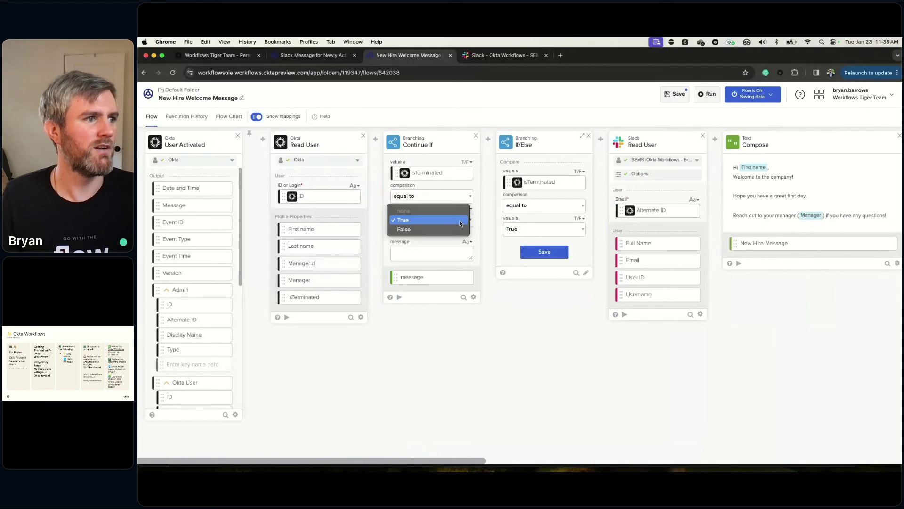
click(457, 231)
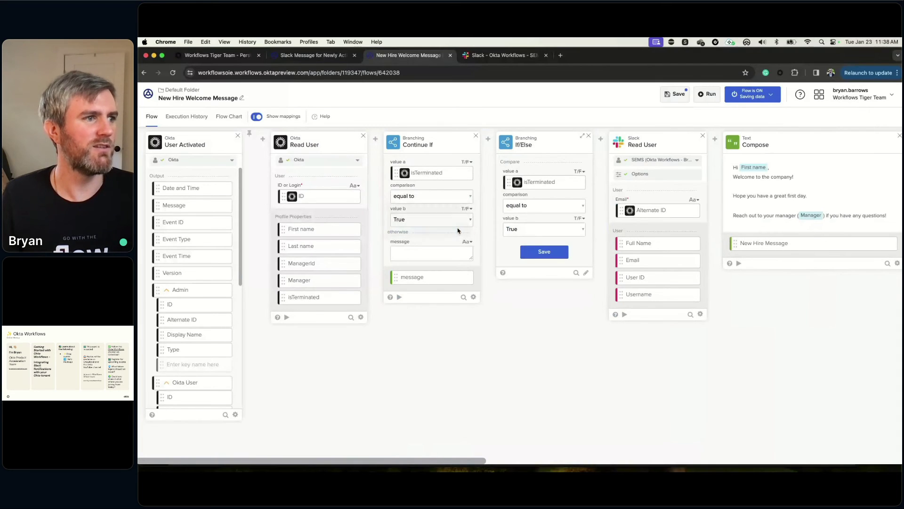
click(589, 136)
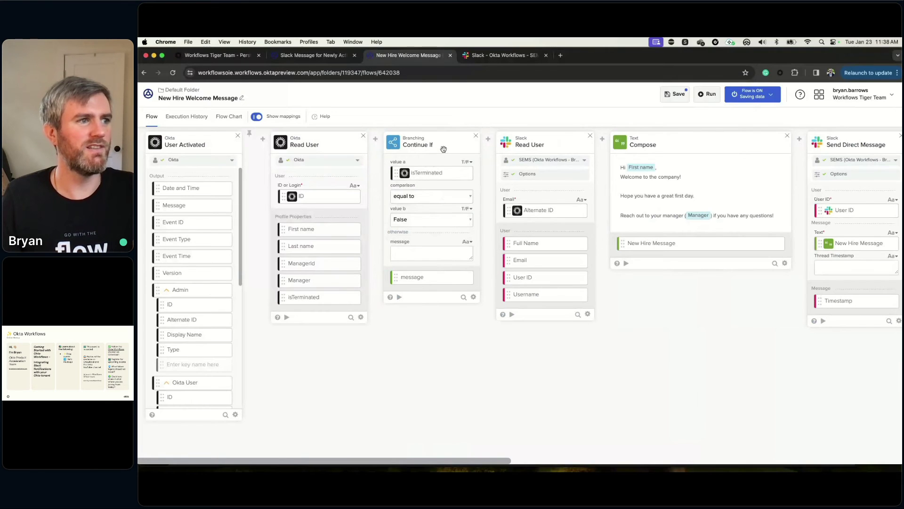
Step: Remove the isTerminated mapping from the Continue If card and switch both value a and value b to the Text type
mouse_move(459, 175)
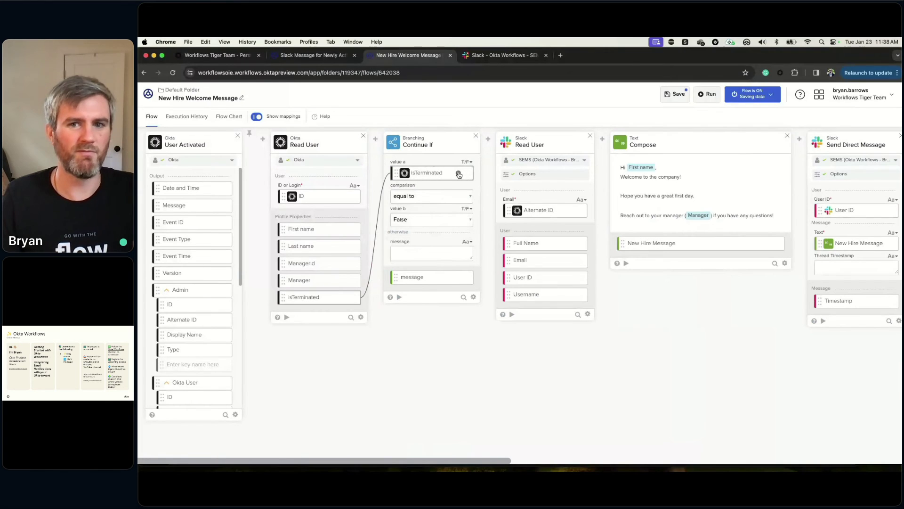
click(459, 174)
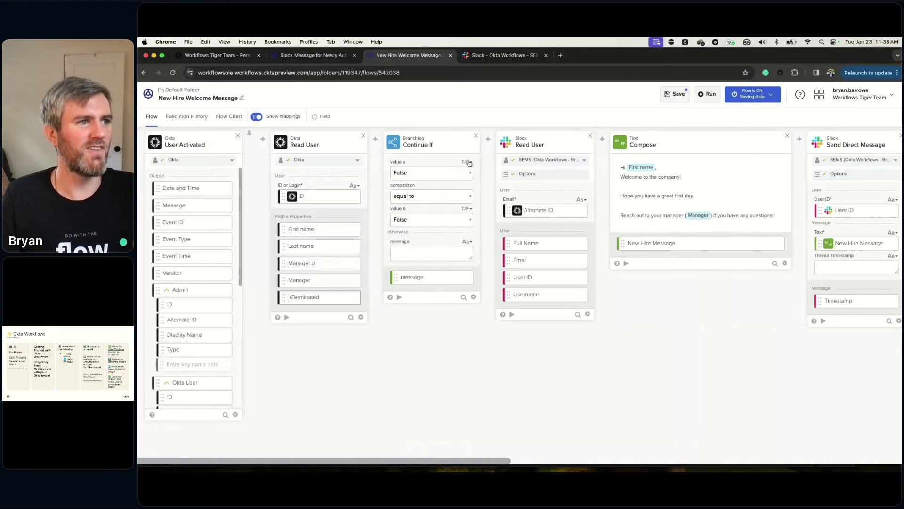
click(467, 162)
click(470, 185)
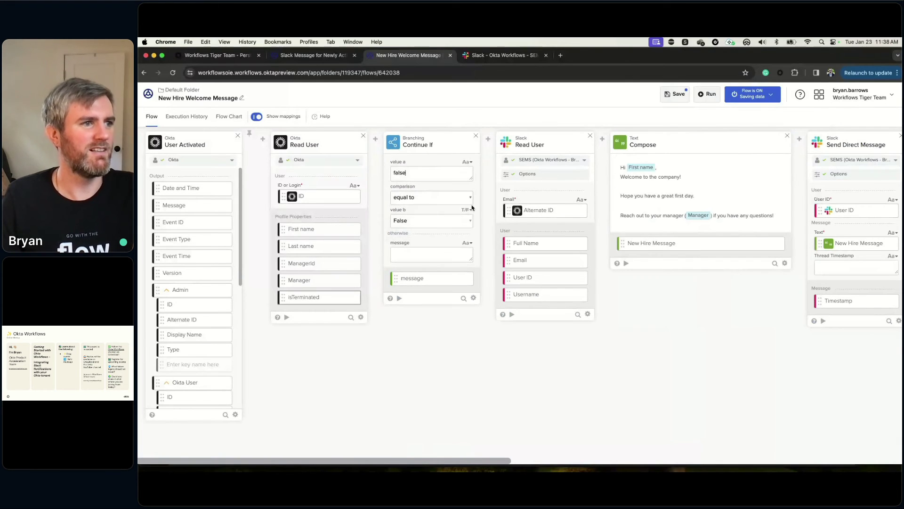
click(468, 210)
click(466, 233)
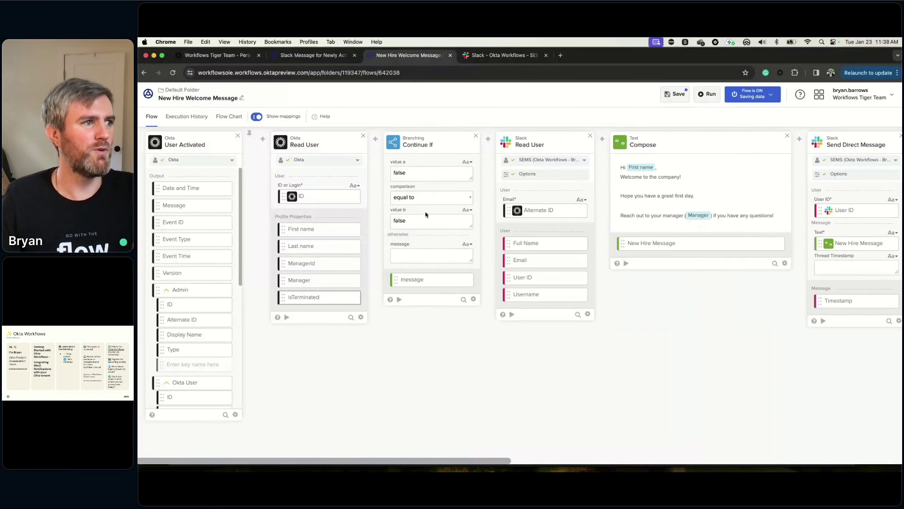
Step: Set the Continue If card's value a to 1 and value b to 2, and delete the card from the flow
mouse_move(310, 149)
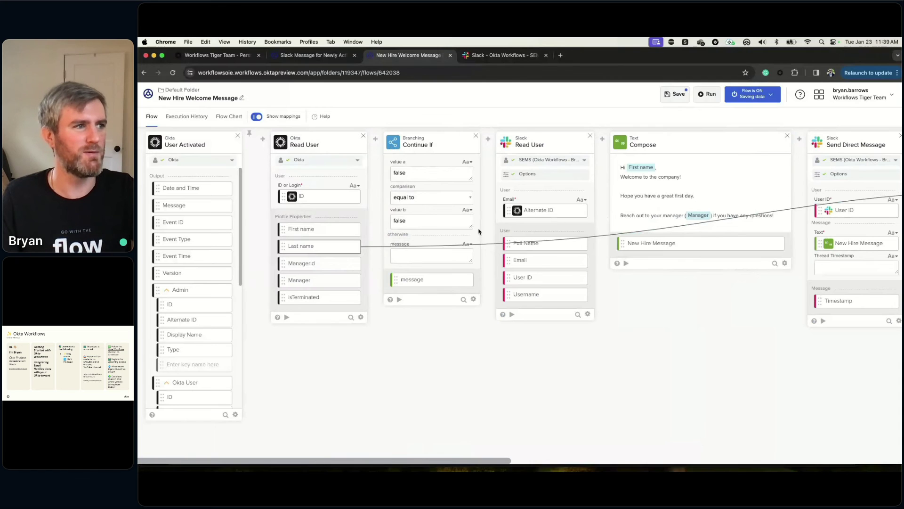
double_click(443, 175)
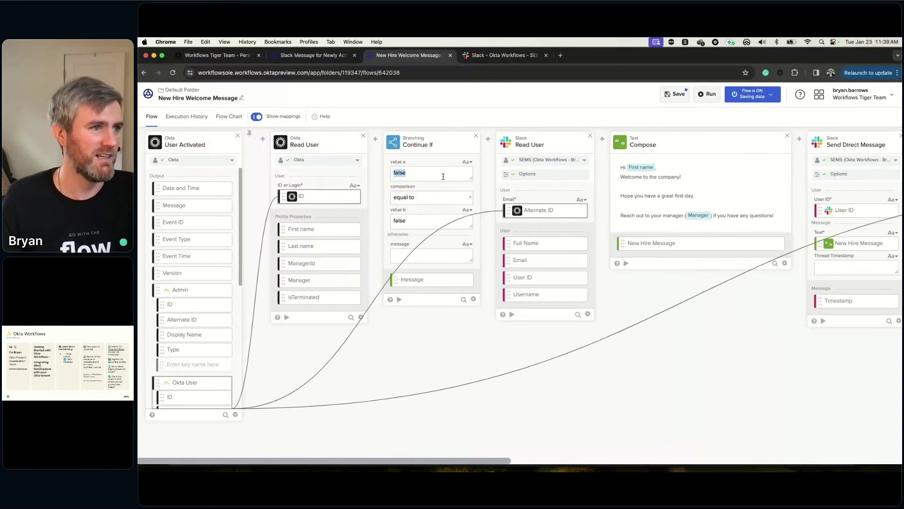
text(1)
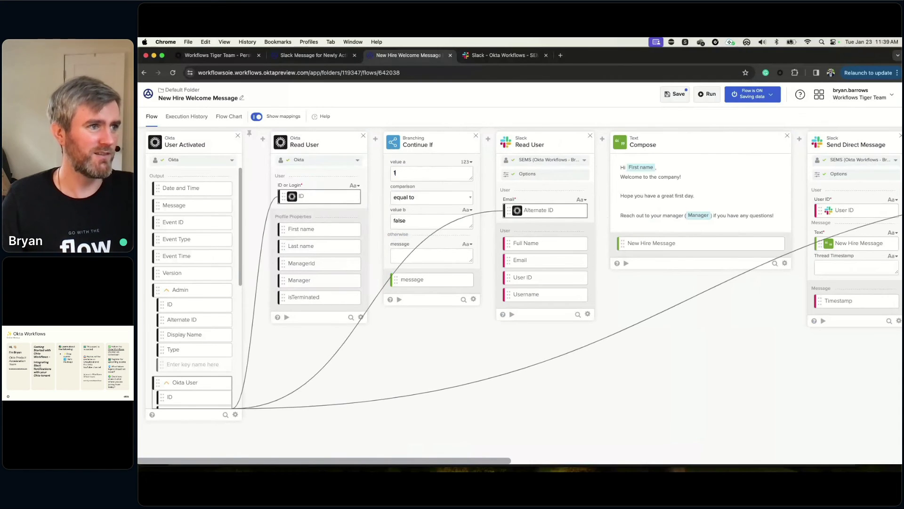
double_click(425, 224)
text(2)
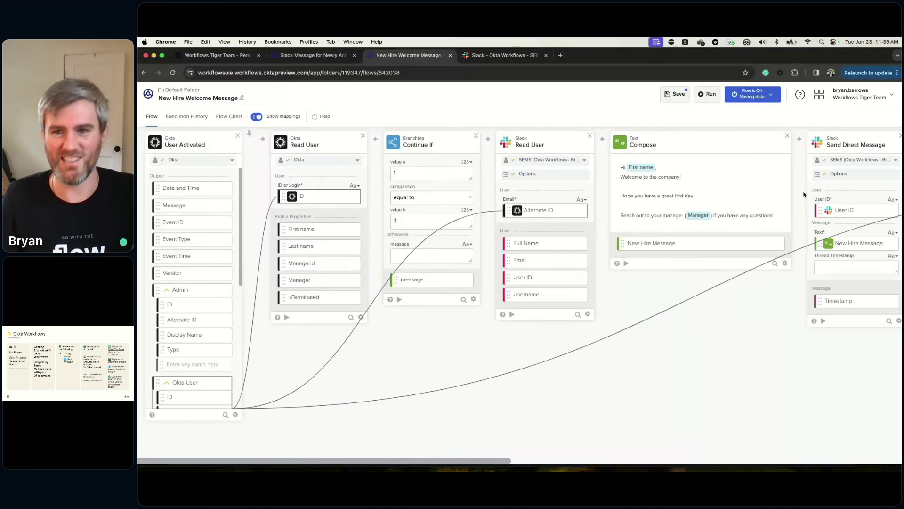
click(475, 136)
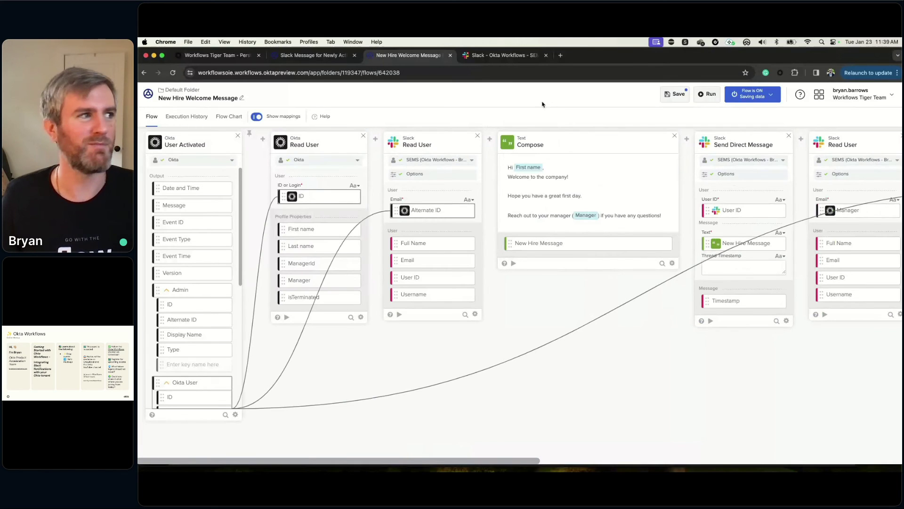
Step: Open the Default Folder in a separate browser tab and create a new flow there
super+click(184, 92)
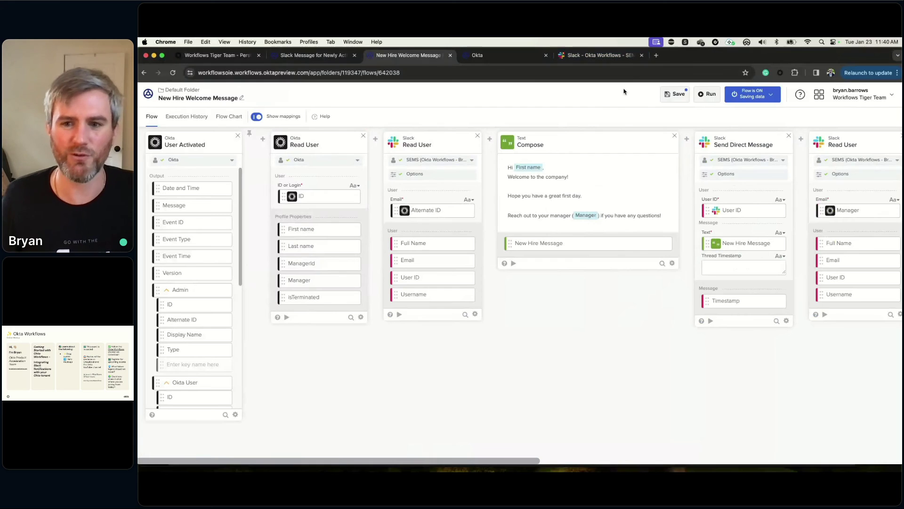
click(507, 59)
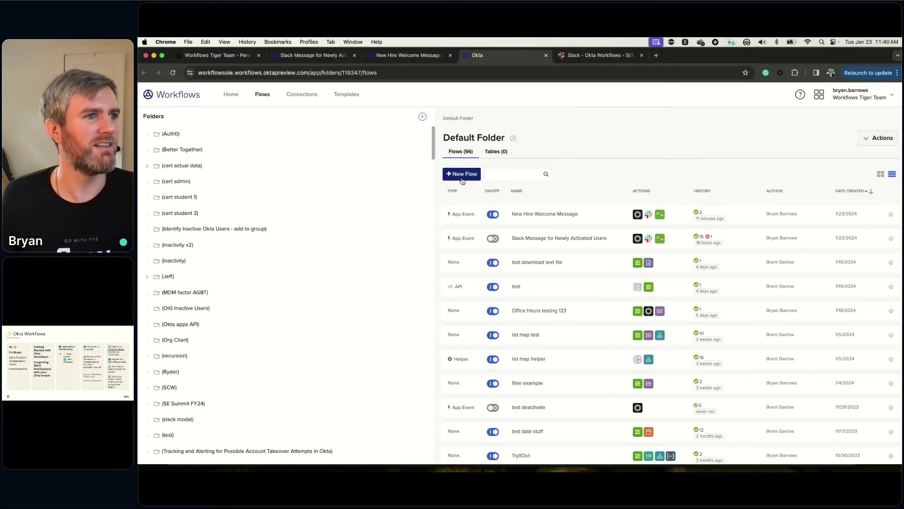
click(463, 175)
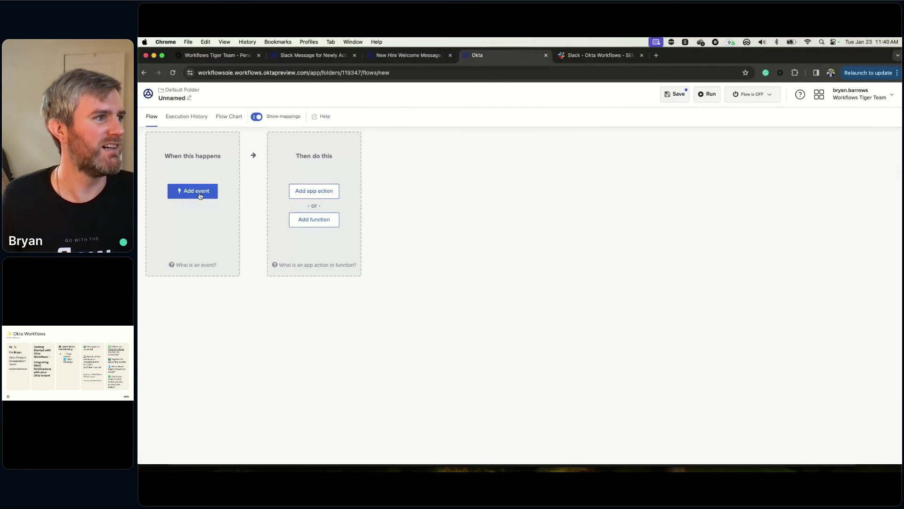
Step: Search Okta events for "sus", set Suspicious Activity Reported as the new flow's trigger, and review its output fields
click(198, 193)
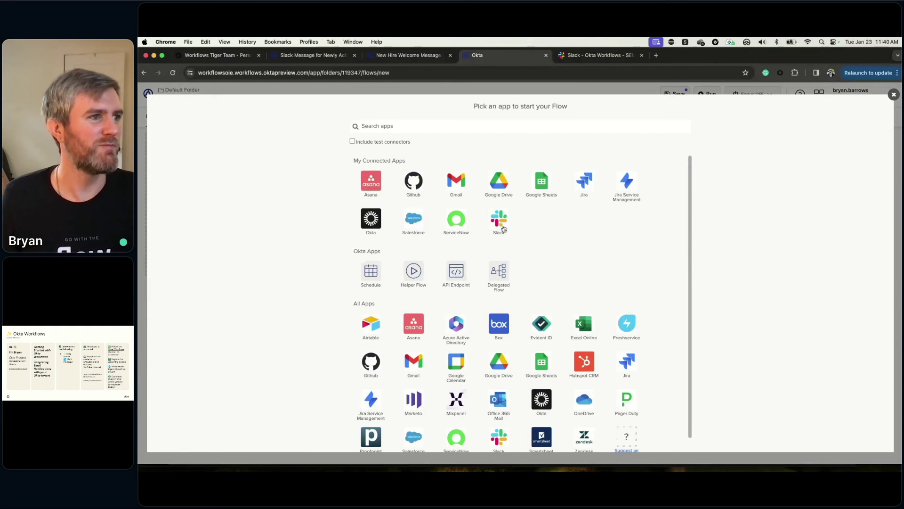
click(370, 219)
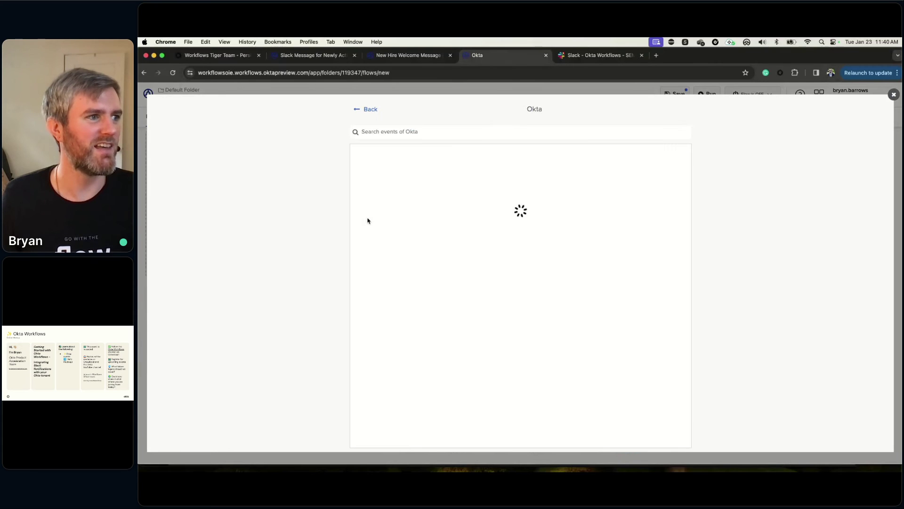
text(sus)
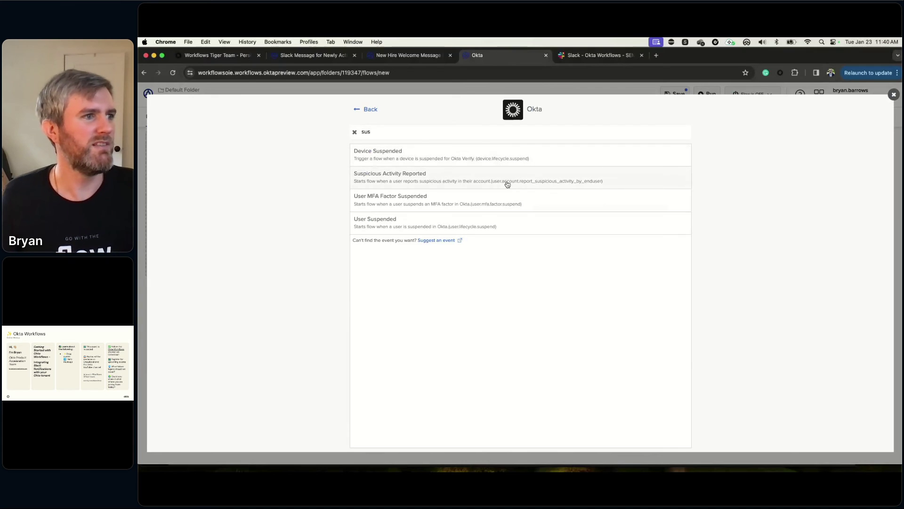
click(534, 182)
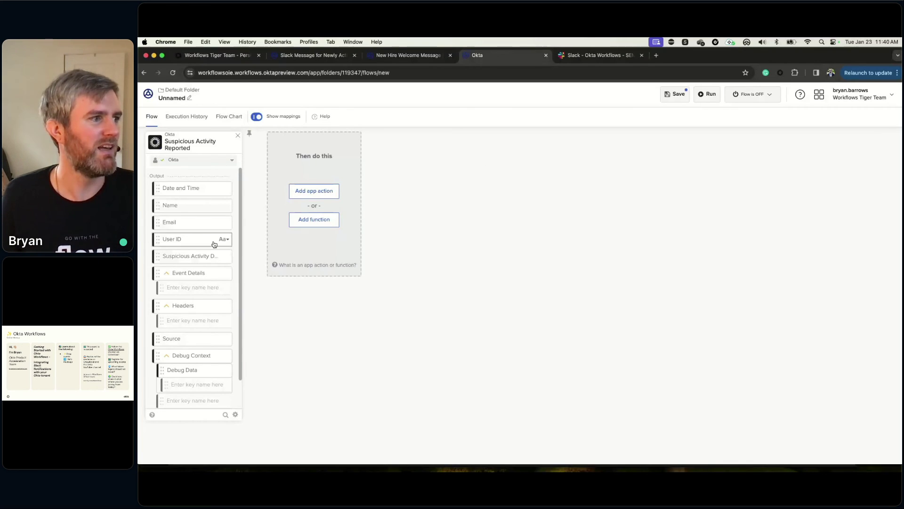
scroll(221, 238, down, 2)
scroll(199, 228, up, 2)
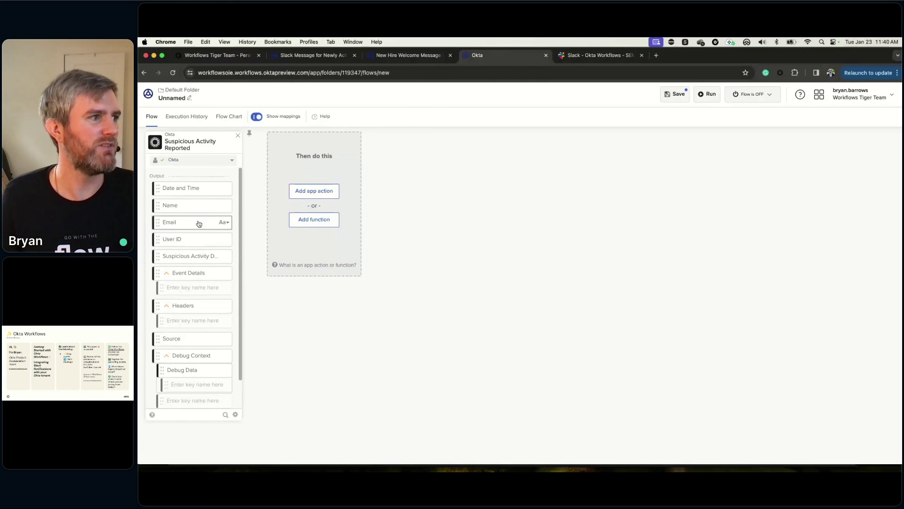
scroll(204, 245, down, 2)
scroll(203, 248, up, 2)
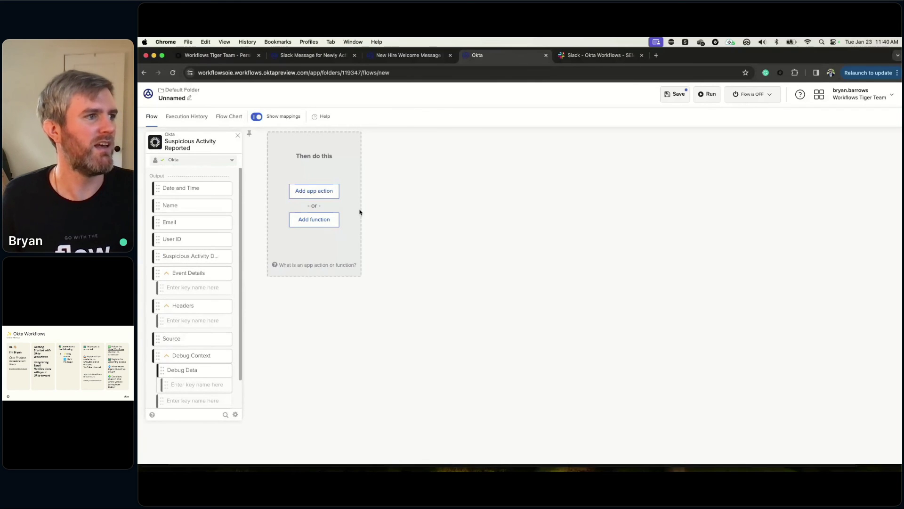
mouse_move(202, 144)
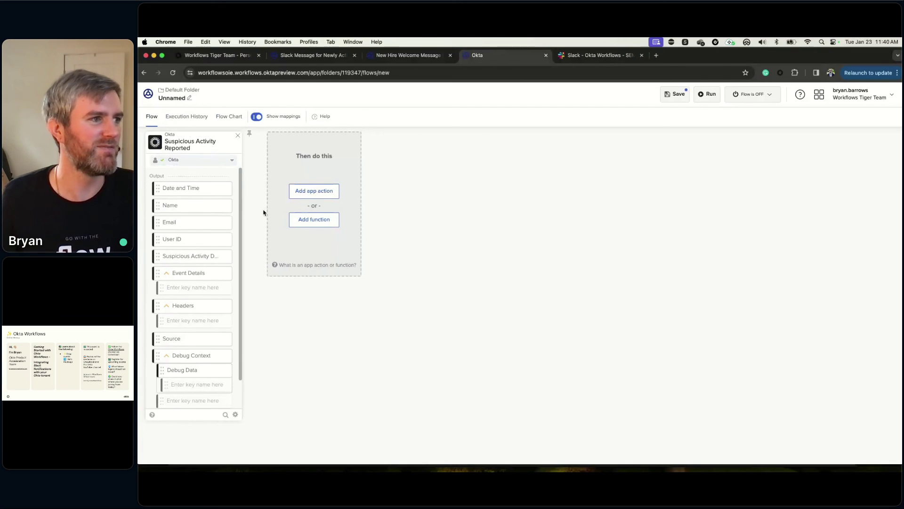
Step: Add a Compose card and insert the trigger's Date and Time, User ID and Suspicious Activity Details on separate lines
click(311, 221)
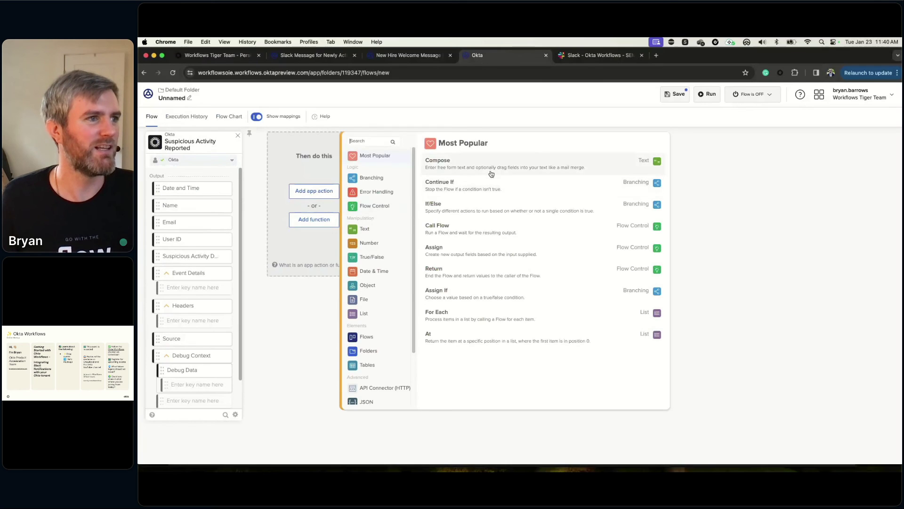
click(491, 174)
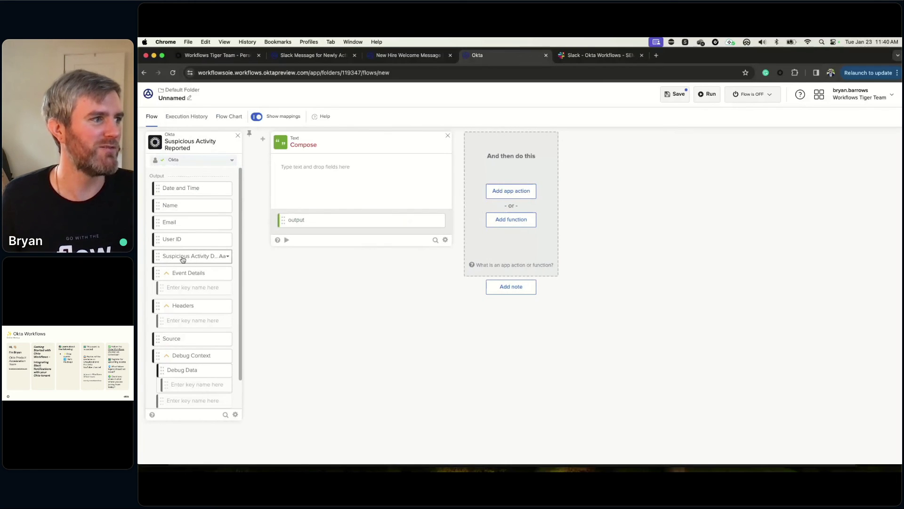
drag(182, 258, 313, 177)
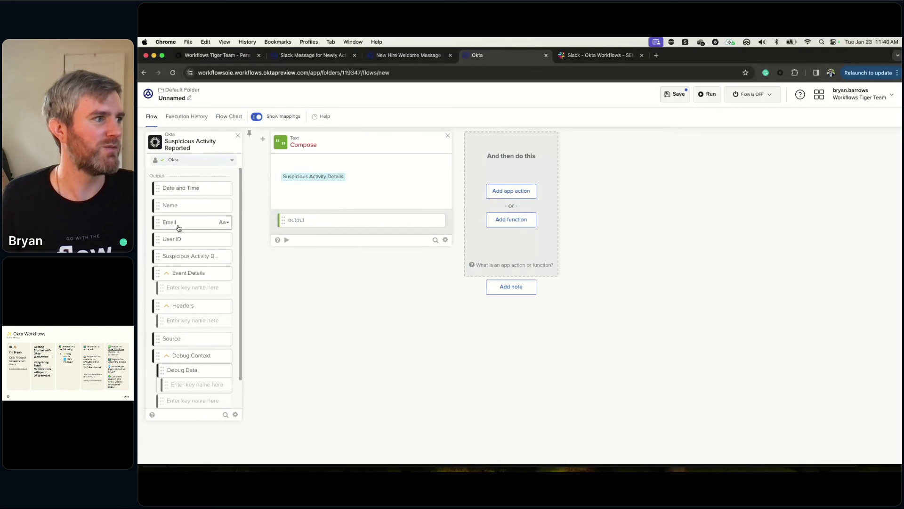
drag(177, 239, 306, 164)
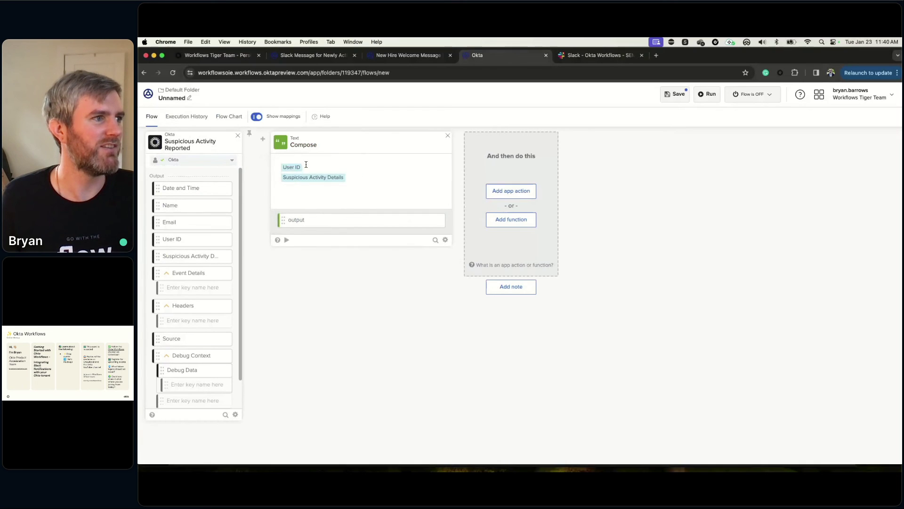
drag(190, 188, 292, 160)
Step: Write "Hey security team! Please investigate this user's logs immediately." above the Compose card's mapped fields, separated by a blank line
click(286, 161)
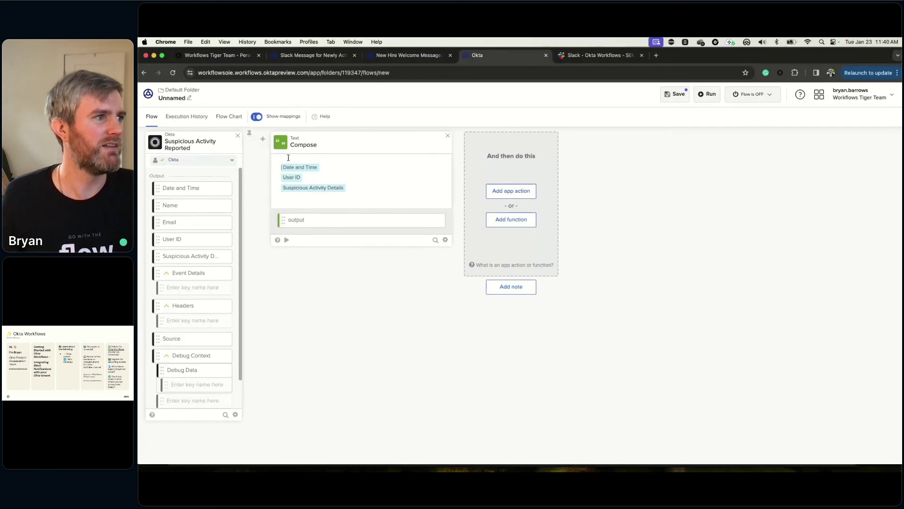
key(Return)
key(Return)
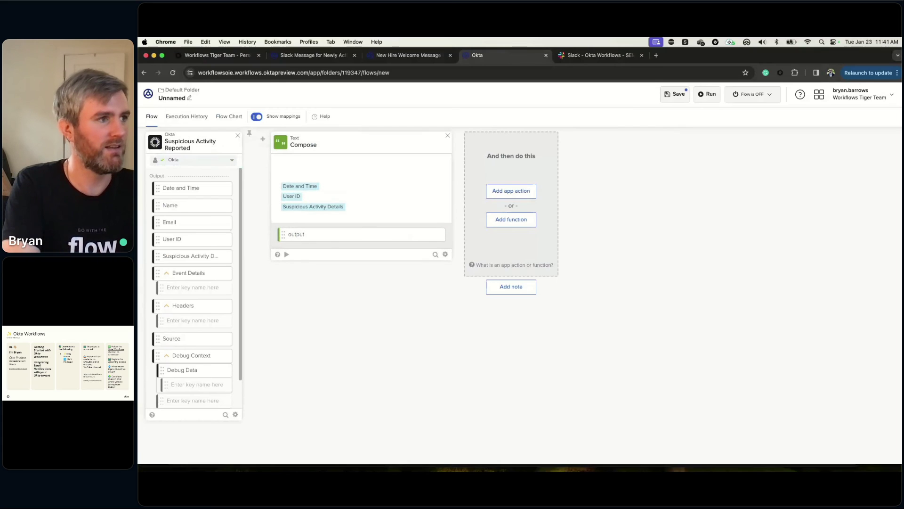
text(Hey security team)
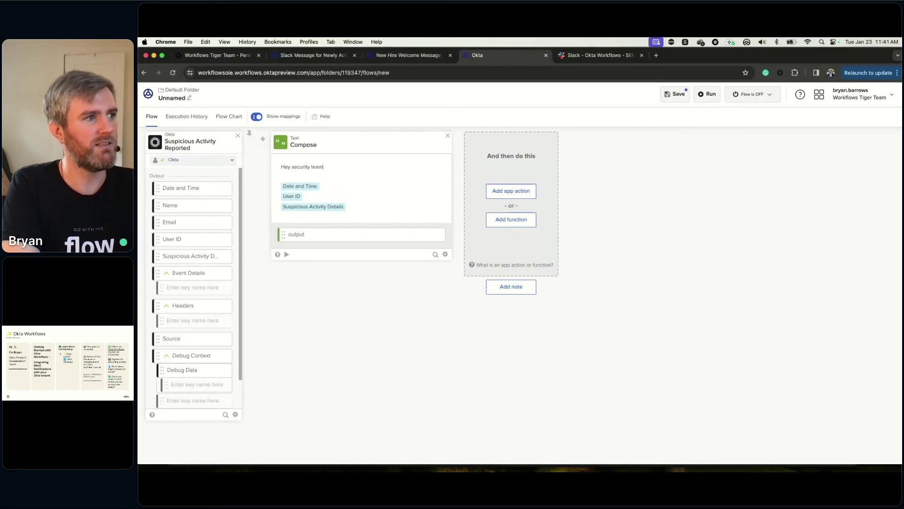
text(! Please investigate t)
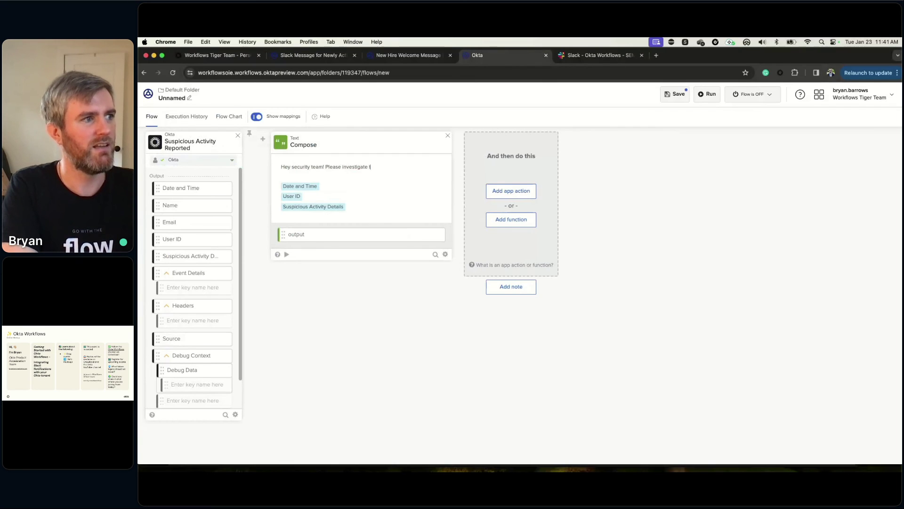
text(his user!)
text(s lo)
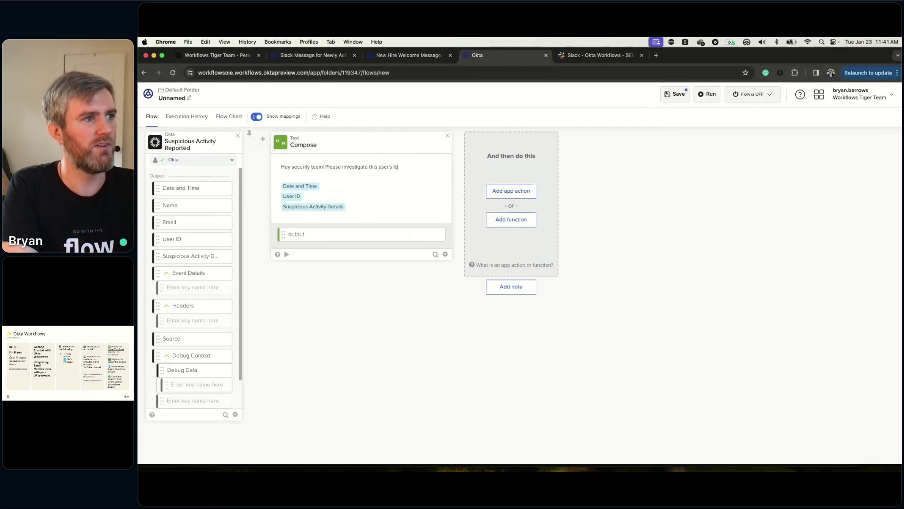
text(gs in)
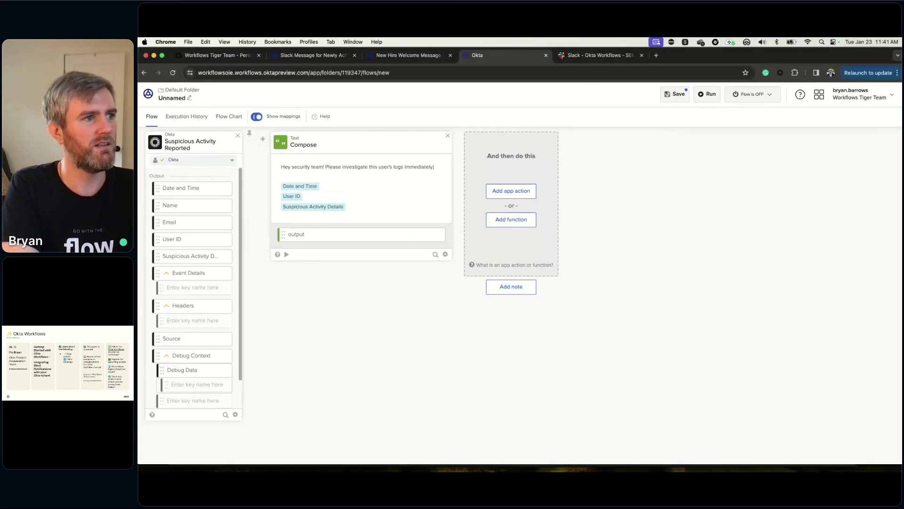
text(.)
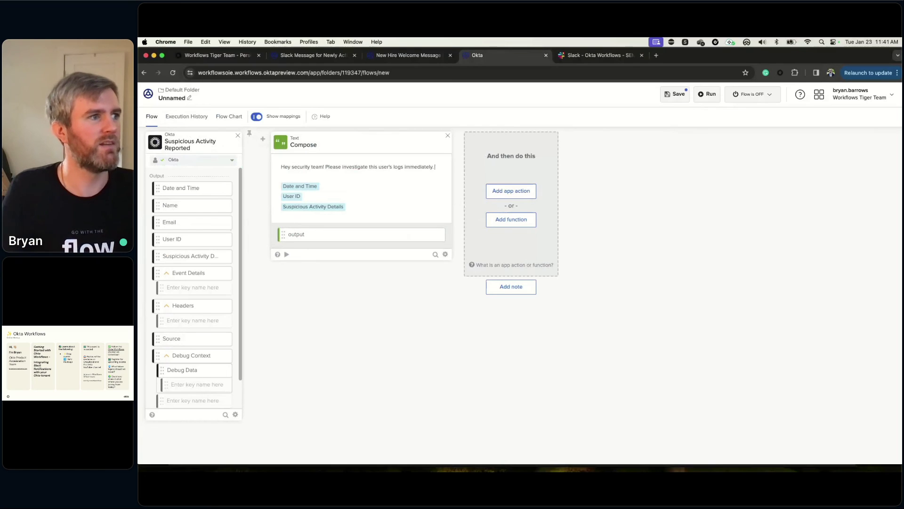
Step: Add Slack's Send Message to Channel action after the Compose card
click(529, 192)
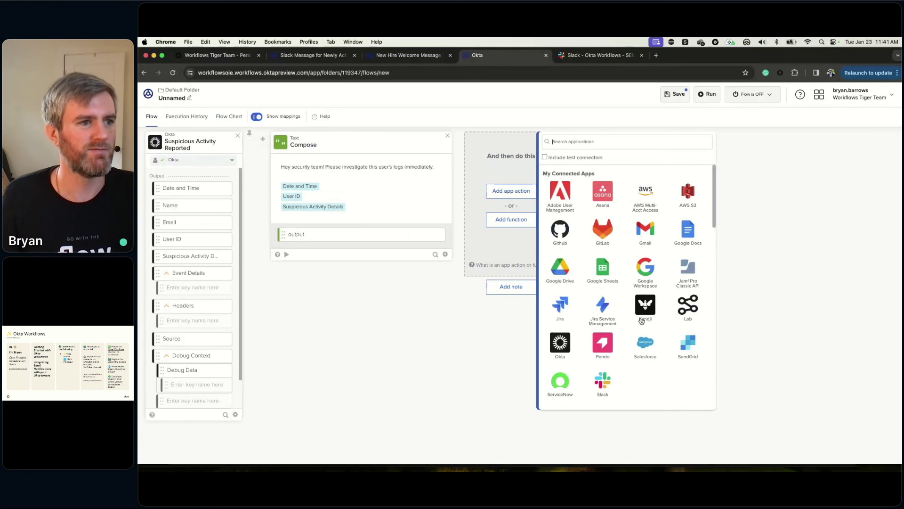
click(612, 387)
scroll(648, 304, down, 5)
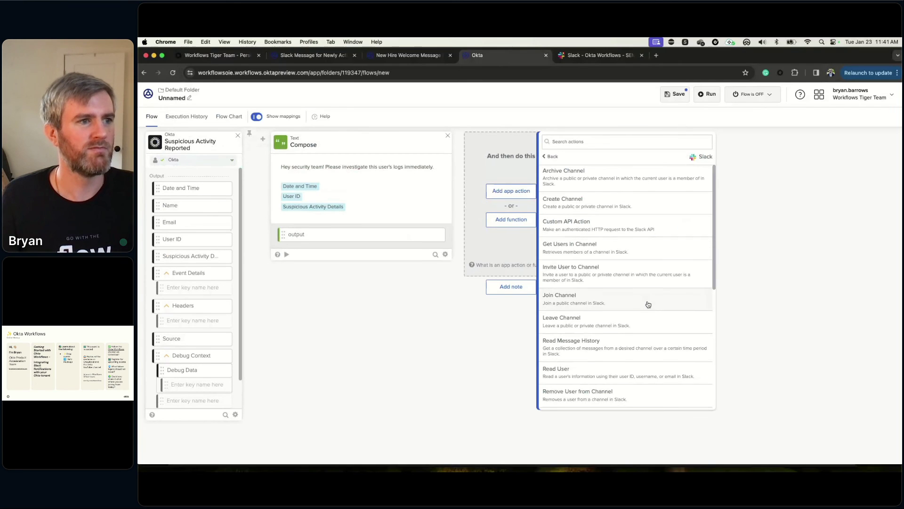
scroll(649, 305, down, 5)
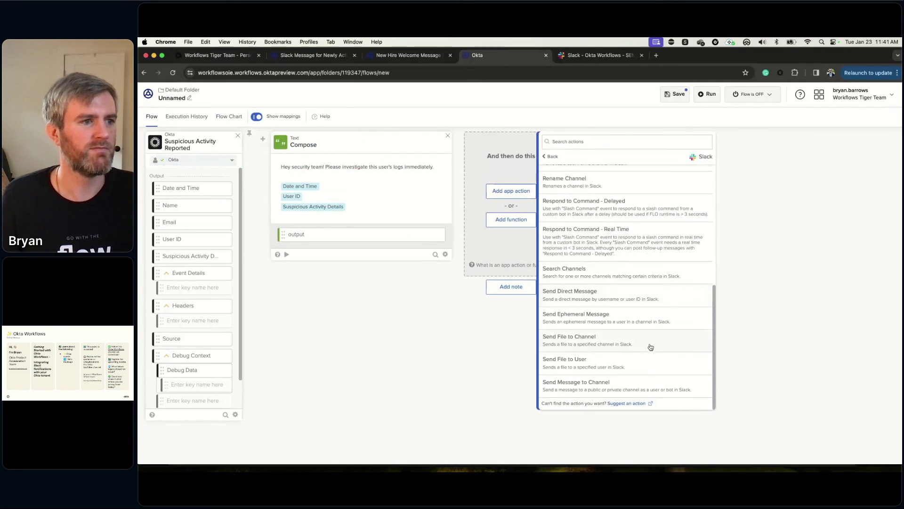
click(640, 386)
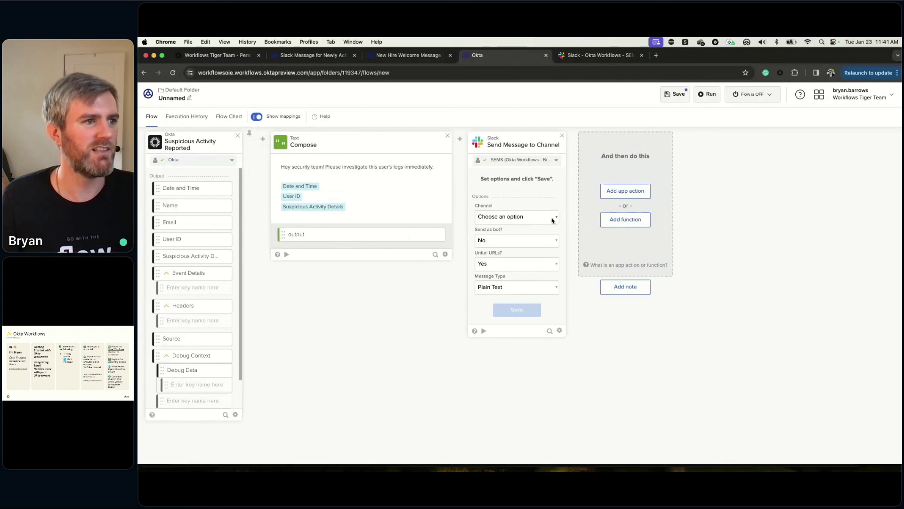
Step: Set the Slack card's channel to general and Send as bot to Yes, and save its options
click(553, 218)
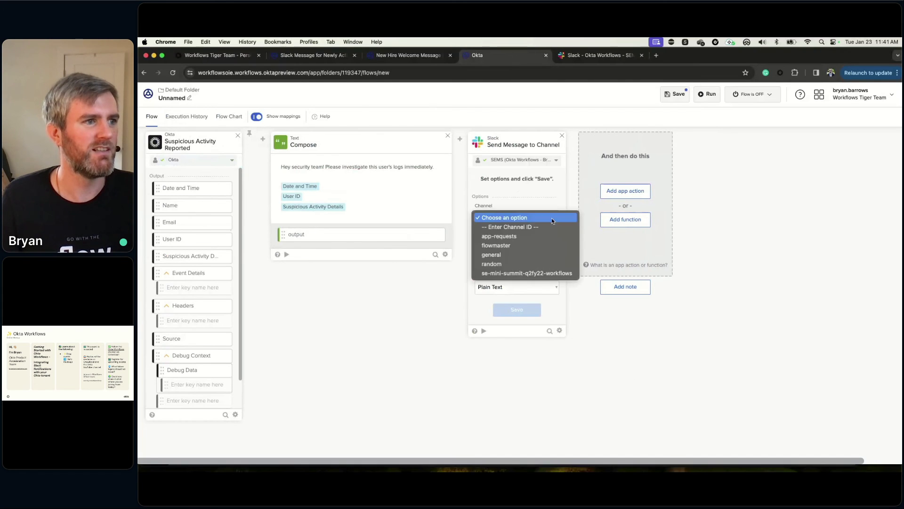
click(562, 255)
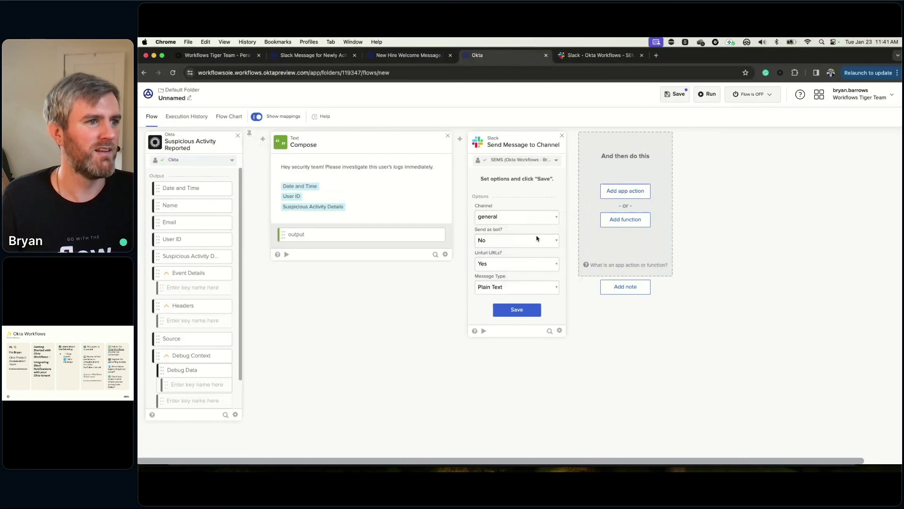
click(538, 240)
click(536, 233)
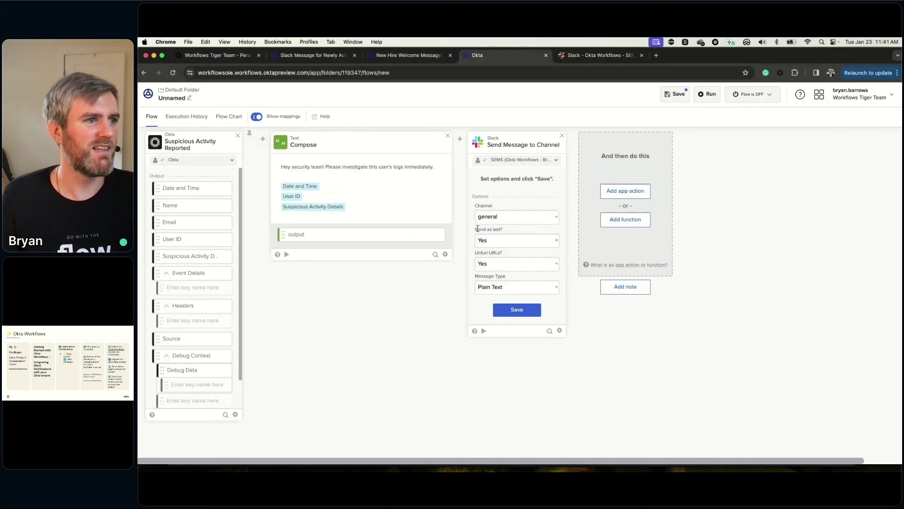
click(526, 312)
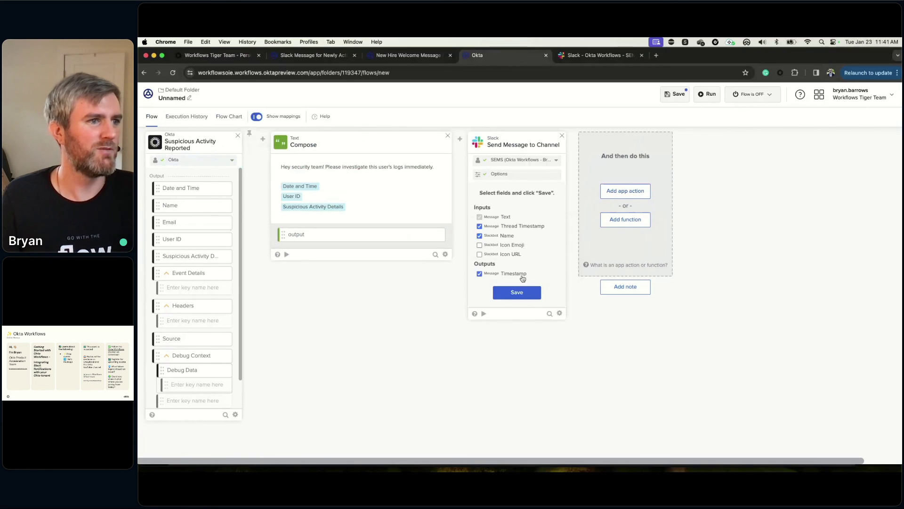
Step: Save the Slack card's default fields, map the Compose output to Text, and name the Slackbot "Workflows Security Bot"
click(524, 293)
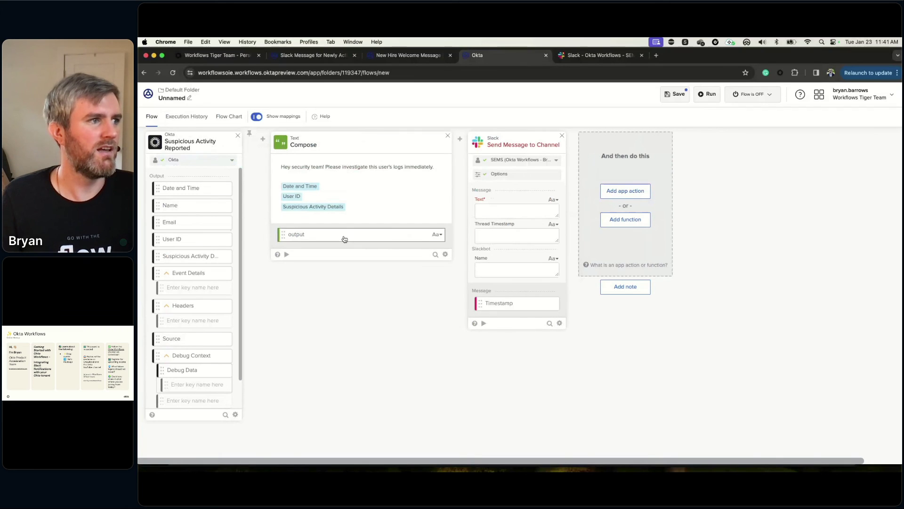
drag(345, 239, 523, 210)
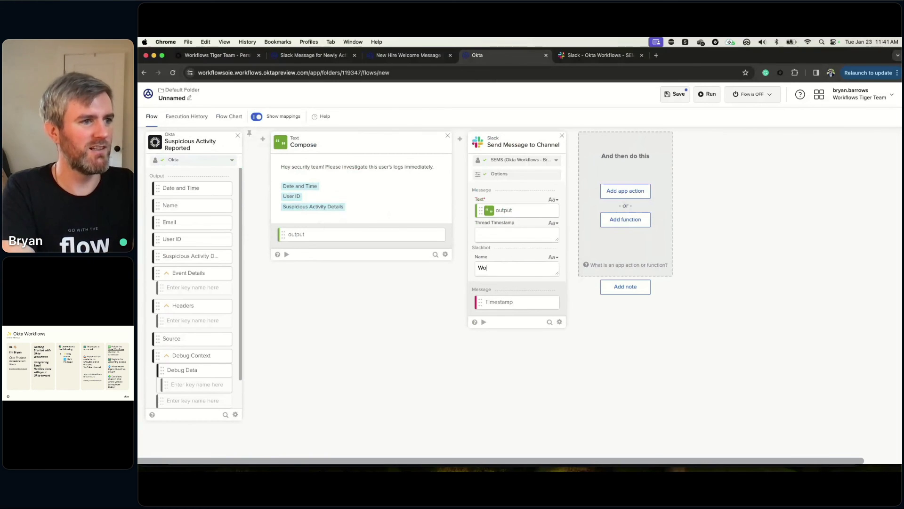
text(rkflows Security Bot)
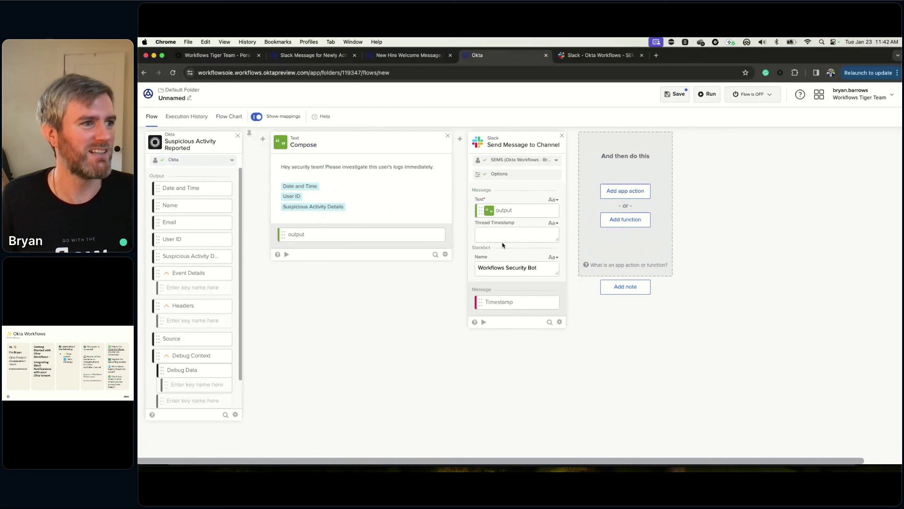
Step: Add Okta's Clear User Sessions action after the Slack card and map the trigger's User ID to its ID input
click(634, 195)
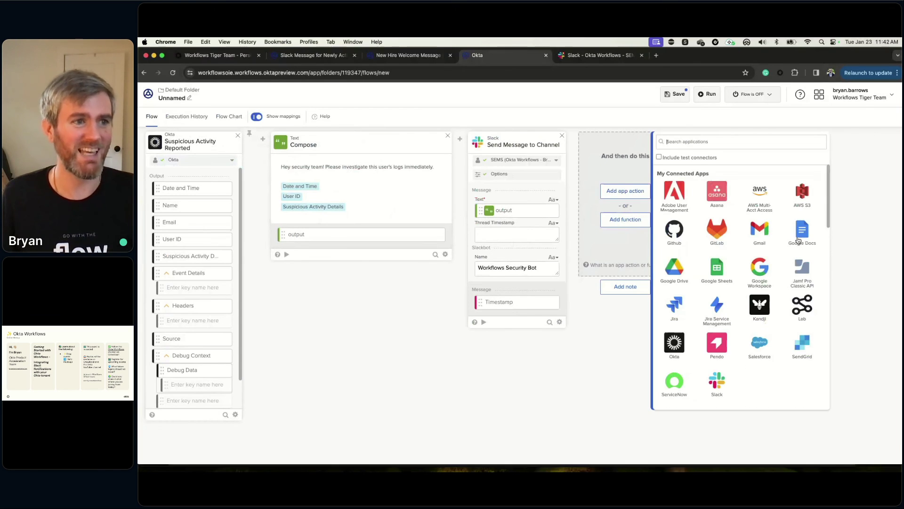
scroll(798, 264, down, 2)
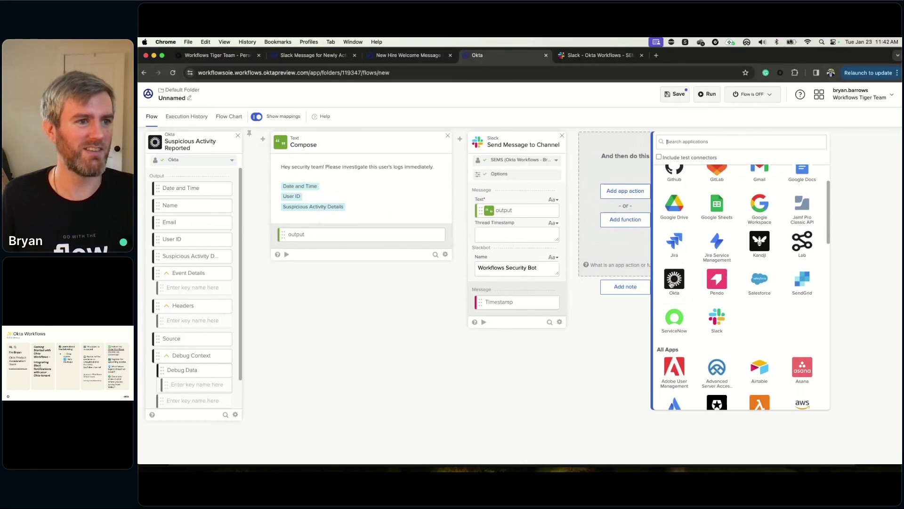
click(672, 282)
scroll(777, 251, down, 3)
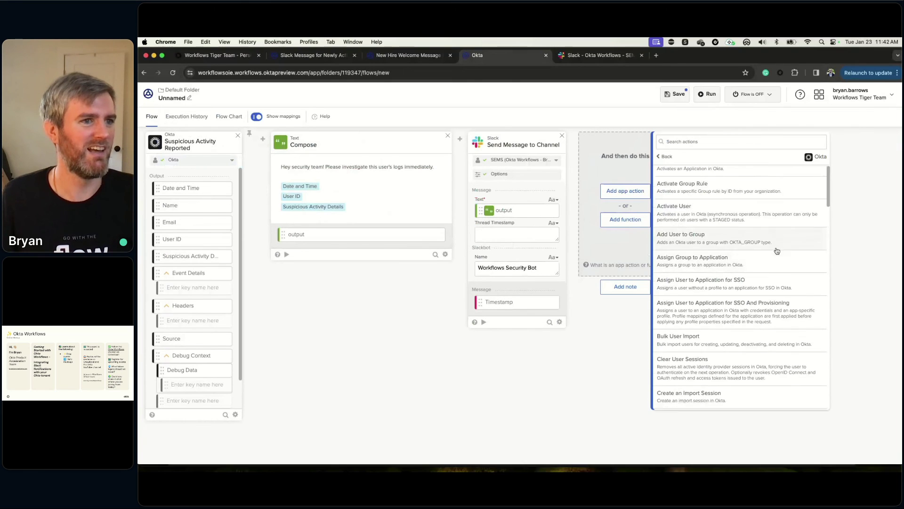
scroll(777, 250, down, 3)
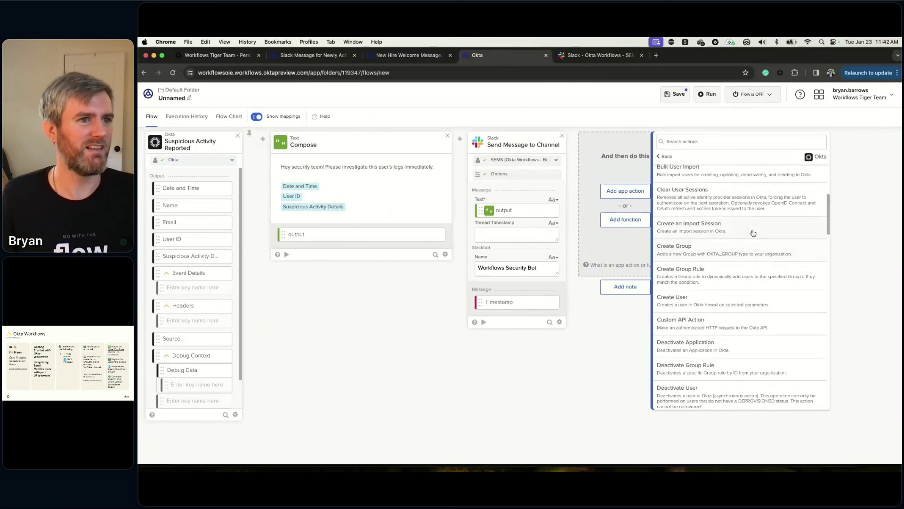
click(738, 203)
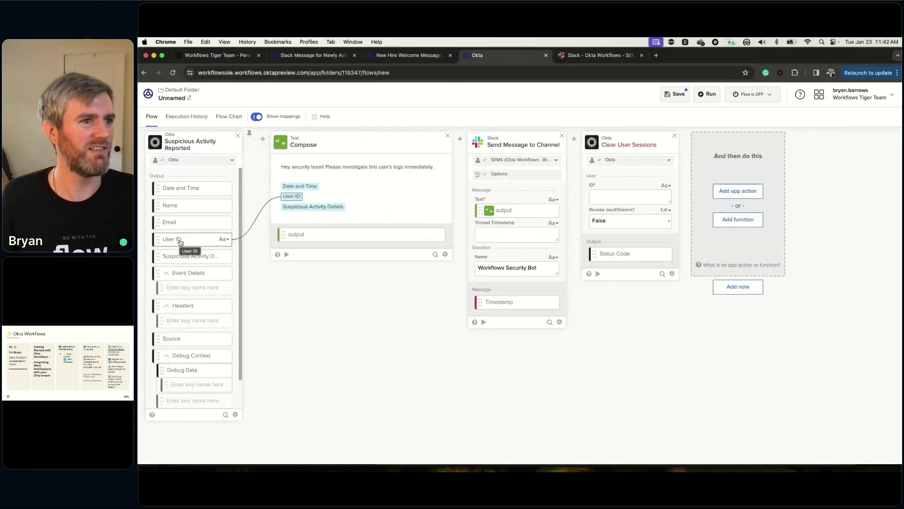
drag(180, 241, 626, 197)
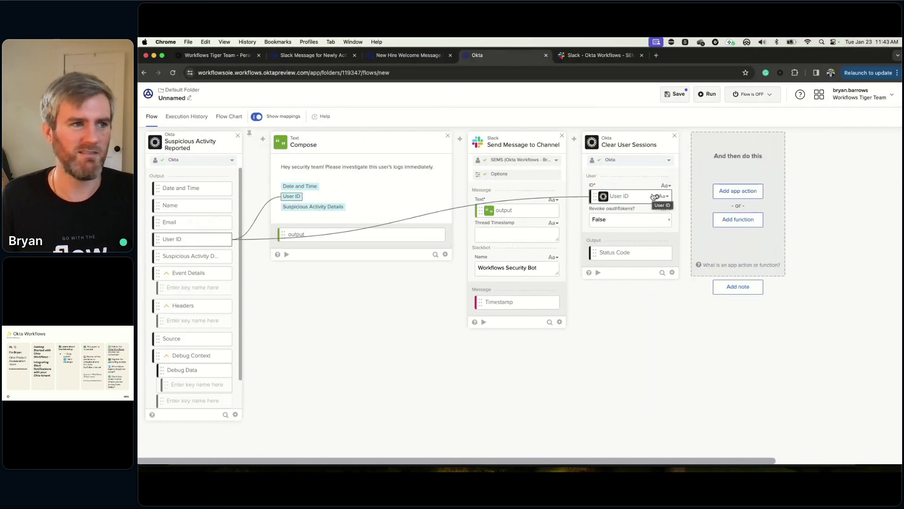
Step: Add Okta's Add User to Group action after the Clear User Sessions card
click(751, 193)
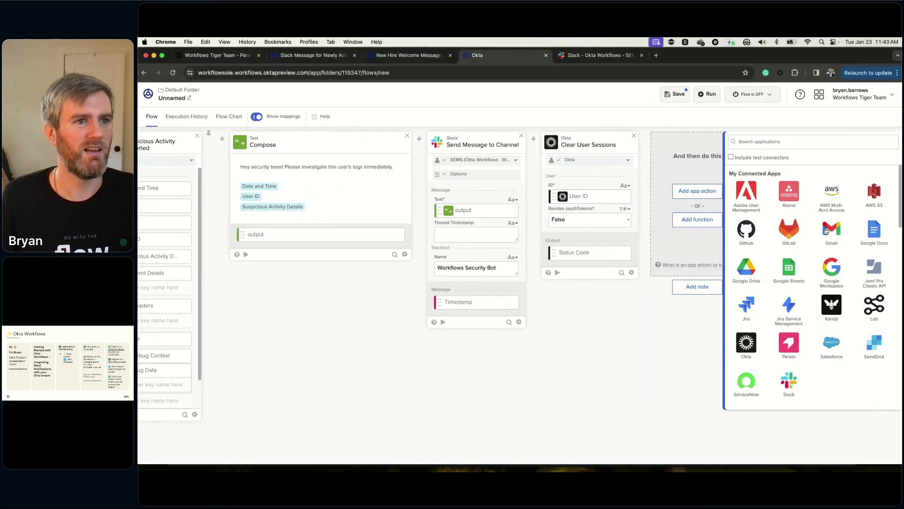
click(746, 344)
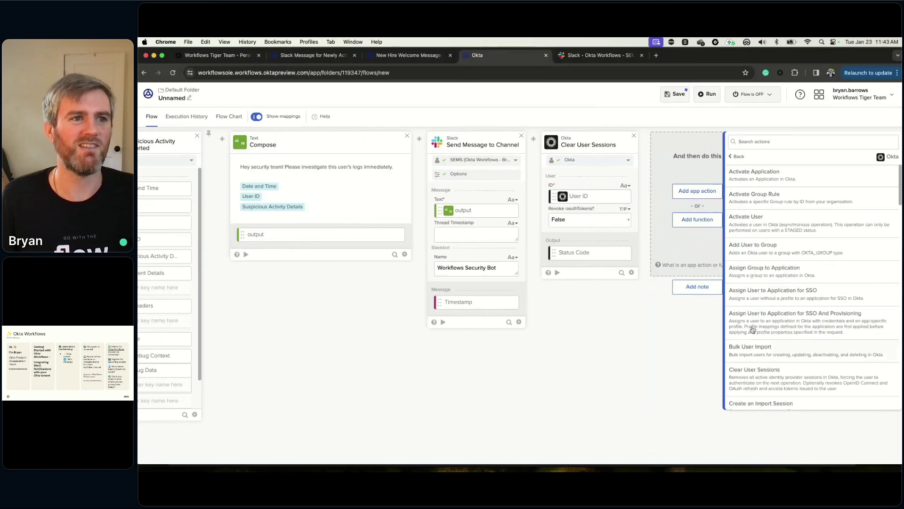
click(829, 254)
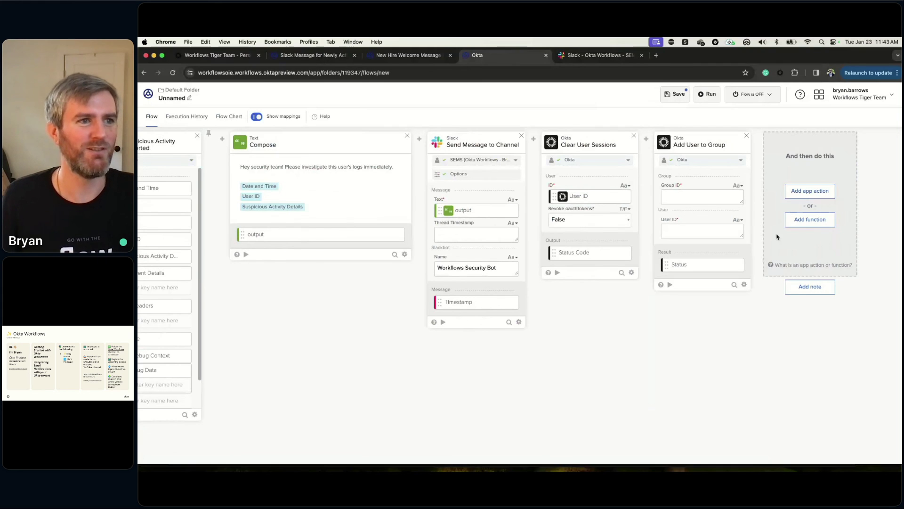
Step: Open the MFA Monitoring group from the groups directory in the Okta admin console
click(694, 196)
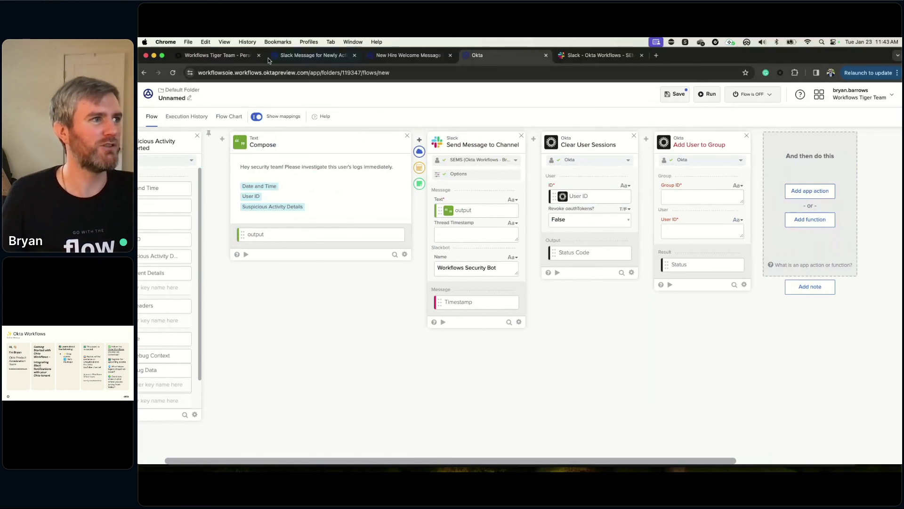
click(712, 198)
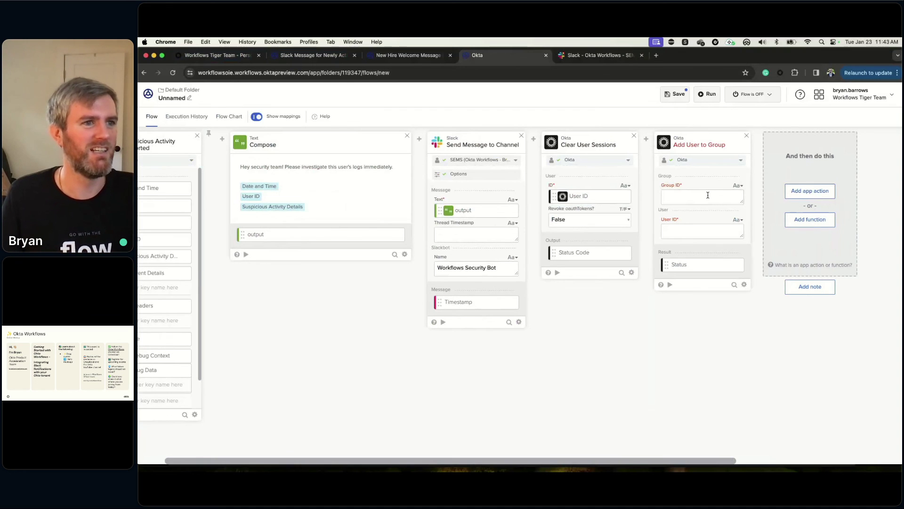
click(241, 56)
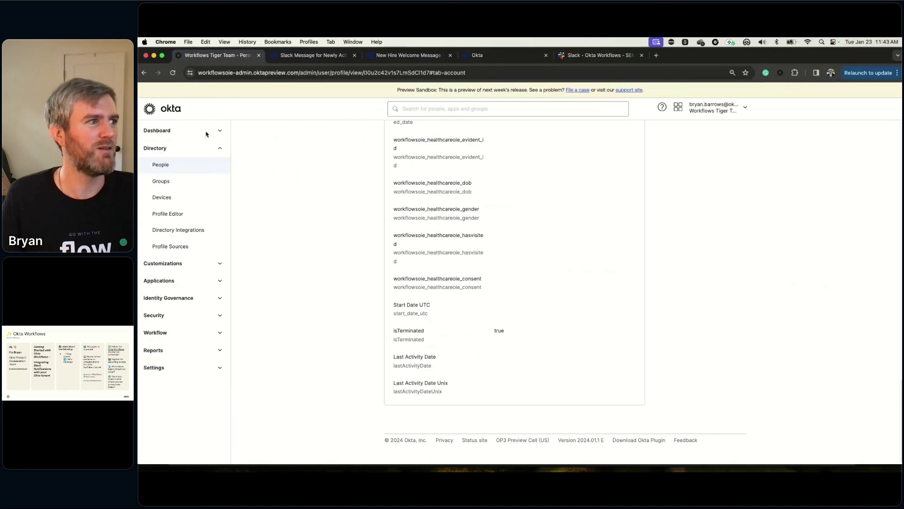
click(180, 184)
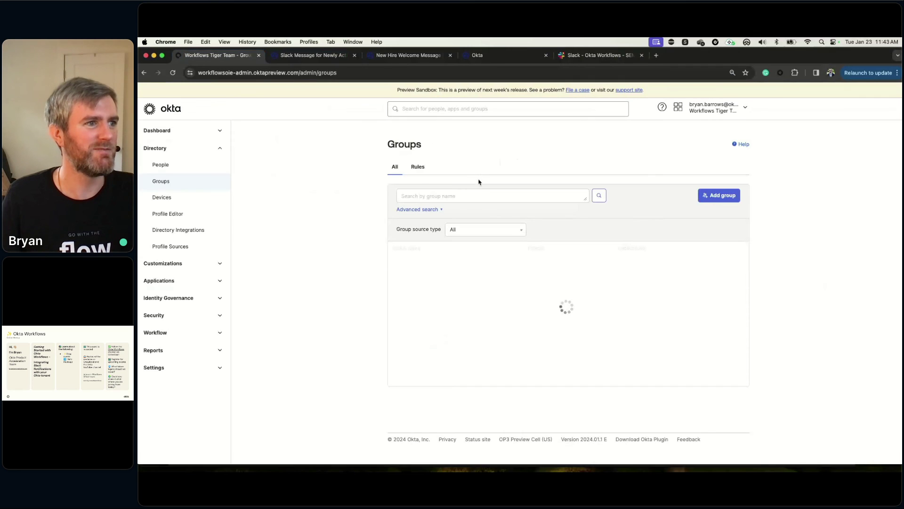
click(483, 196)
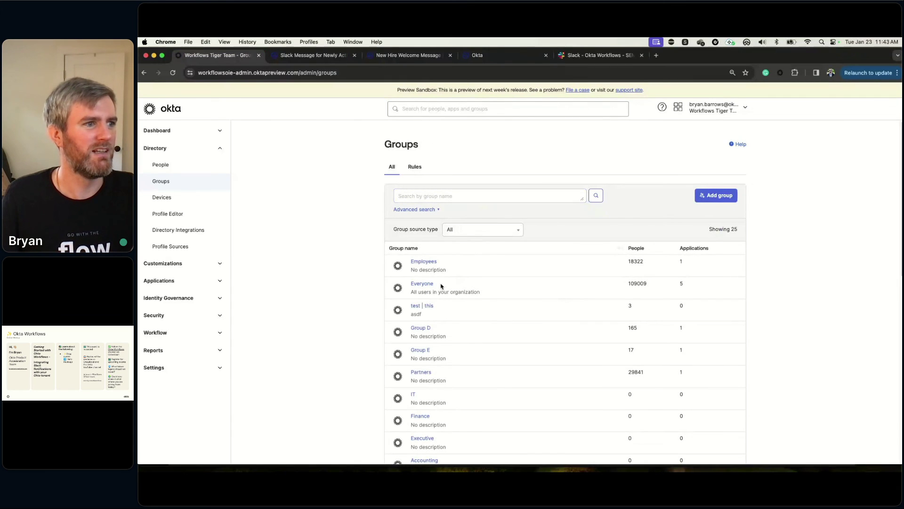
scroll(435, 316, down, 1)
scroll(435, 316, down, 5)
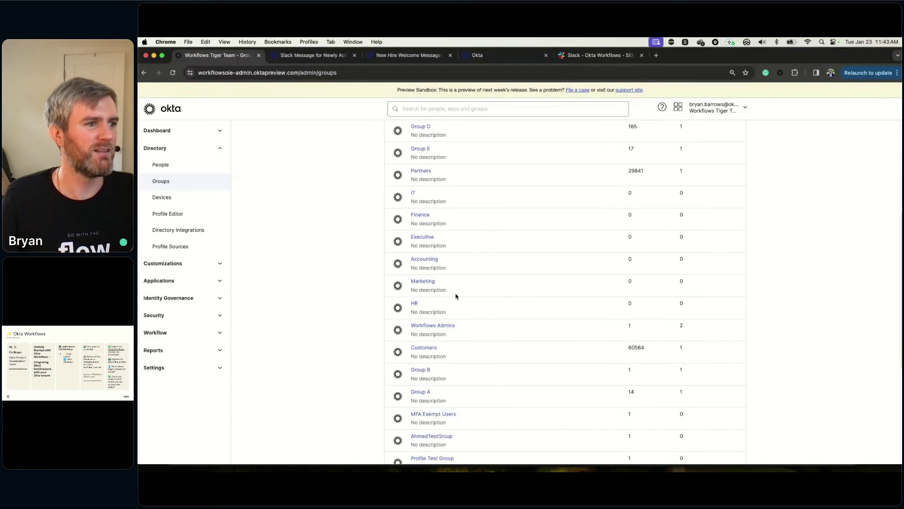
scroll(468, 311, down, 3)
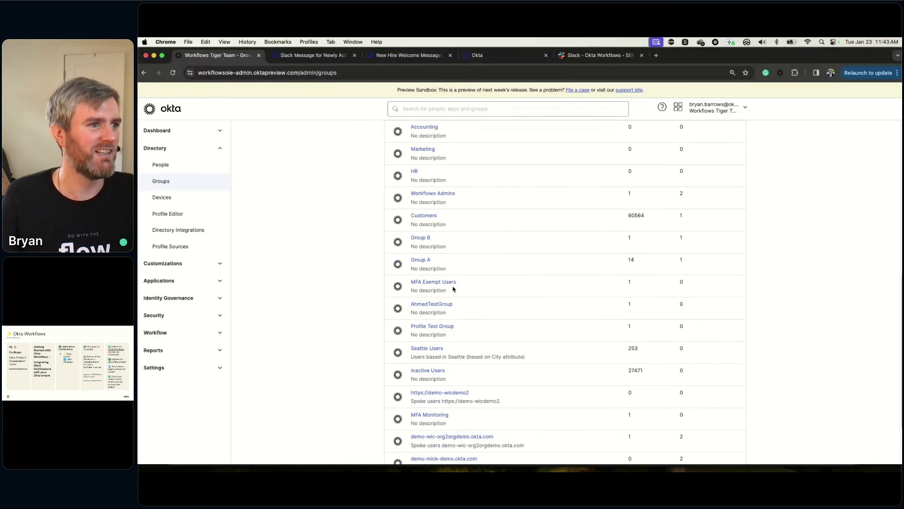
scroll(461, 325, down, 2)
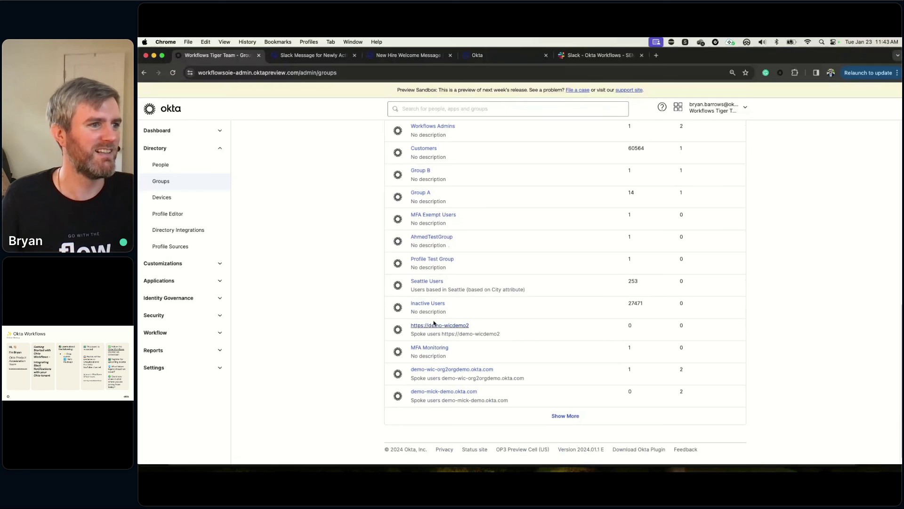
click(437, 348)
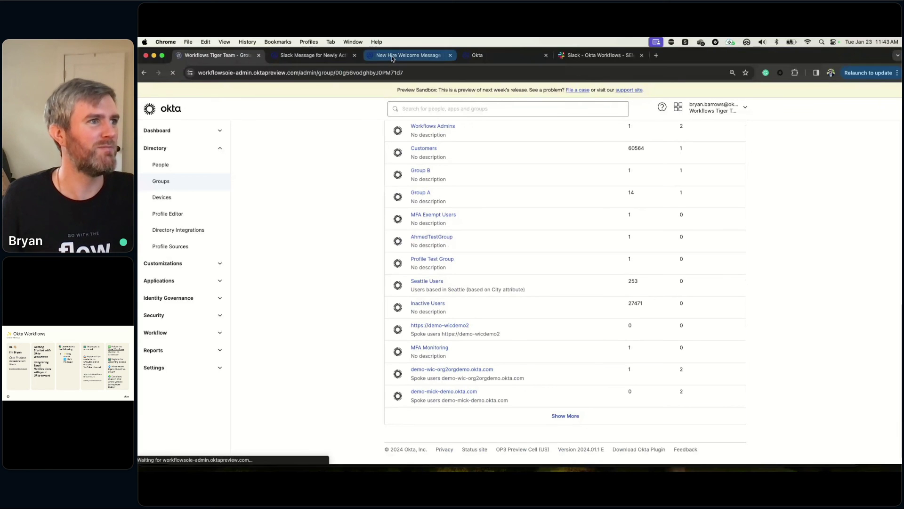
Step: Copy the MFA Monitoring group's ID into the Add User to Group card's Group ID and map User ID to its User ID input
double_click(383, 72)
key(super+c)
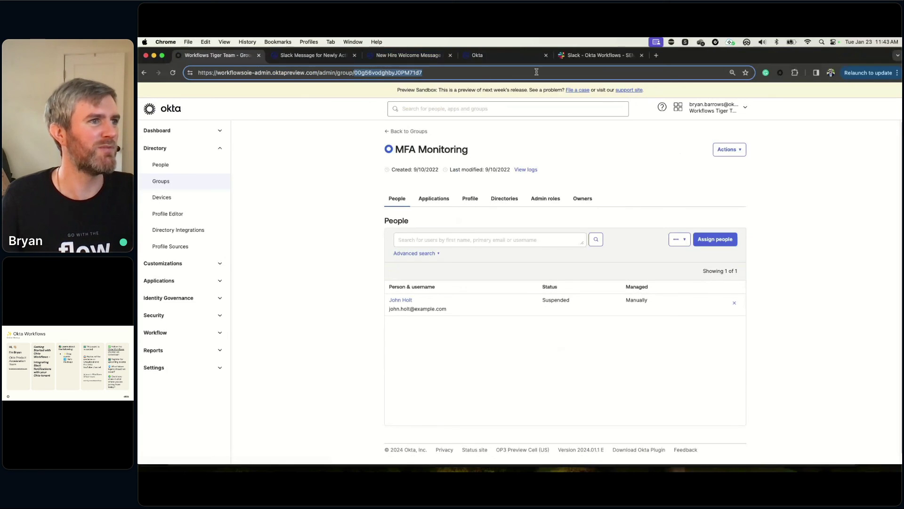
click(460, 60)
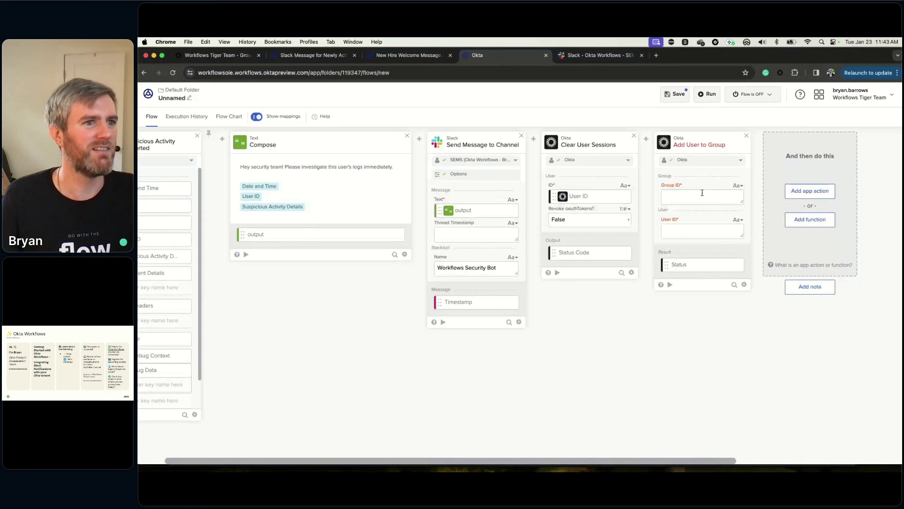
key(super+v)
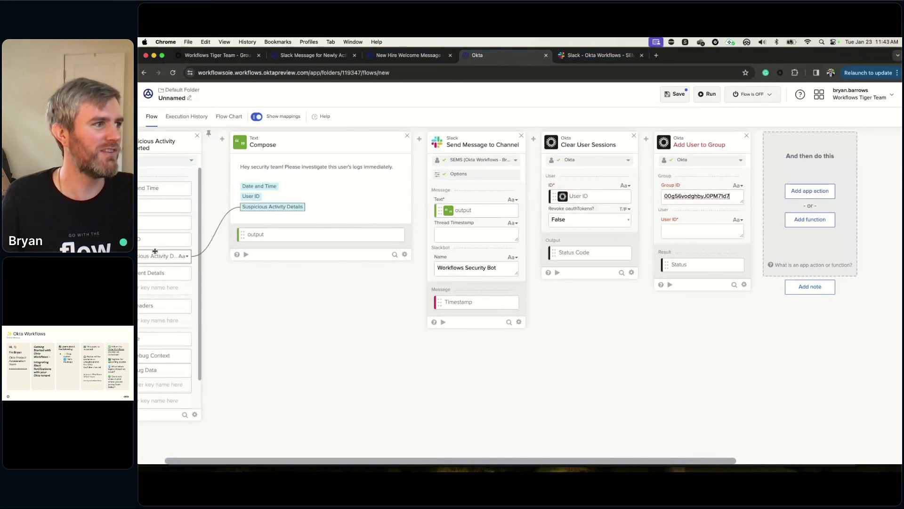
drag(588, 196, 684, 229)
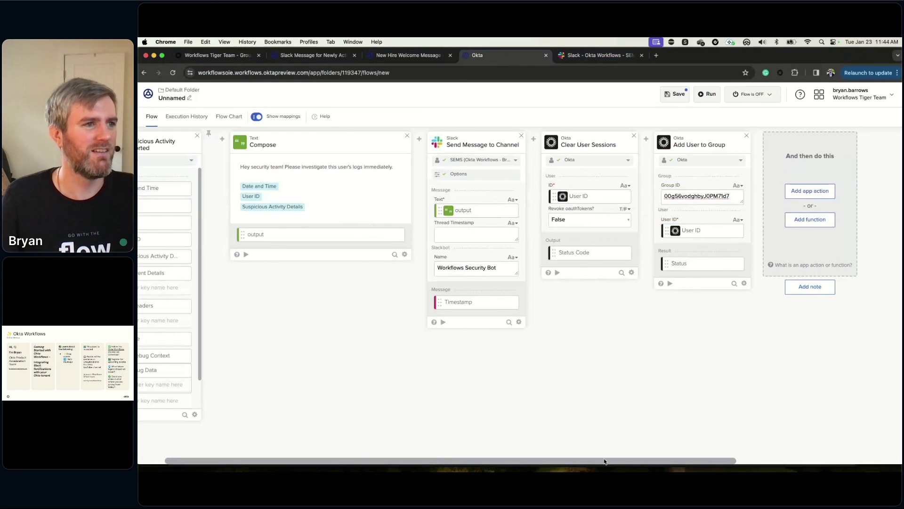
drag(605, 461, 574, 460)
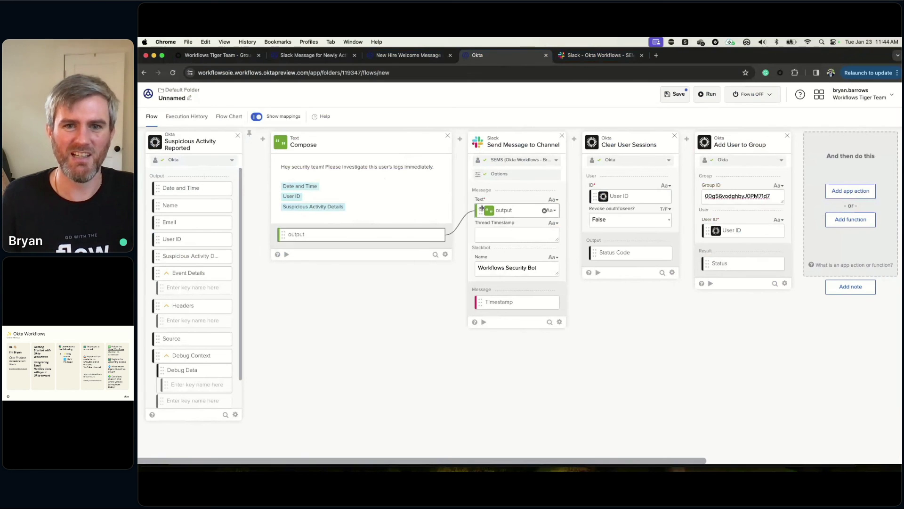
mouse_move(592, 191)
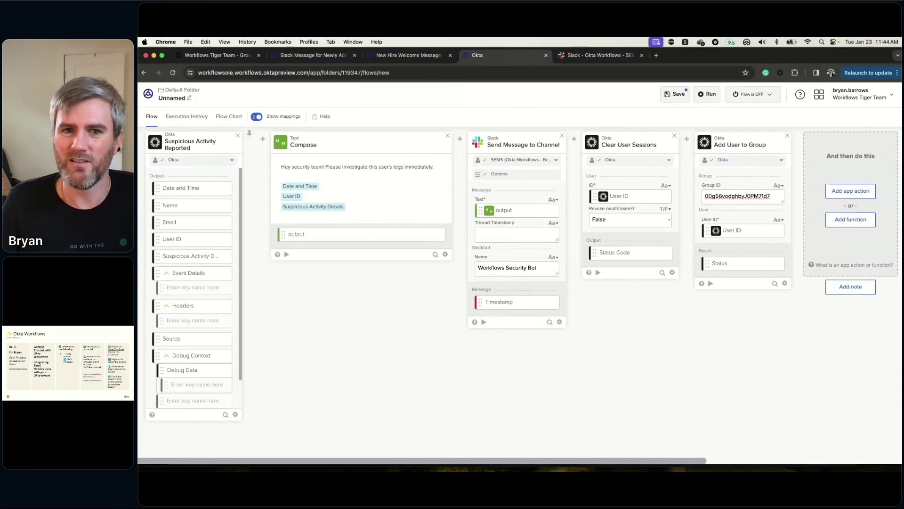
Step: Exit the New Hire Welcome Message flow without saving its changes and browse the Workflows template catalog
click(404, 56)
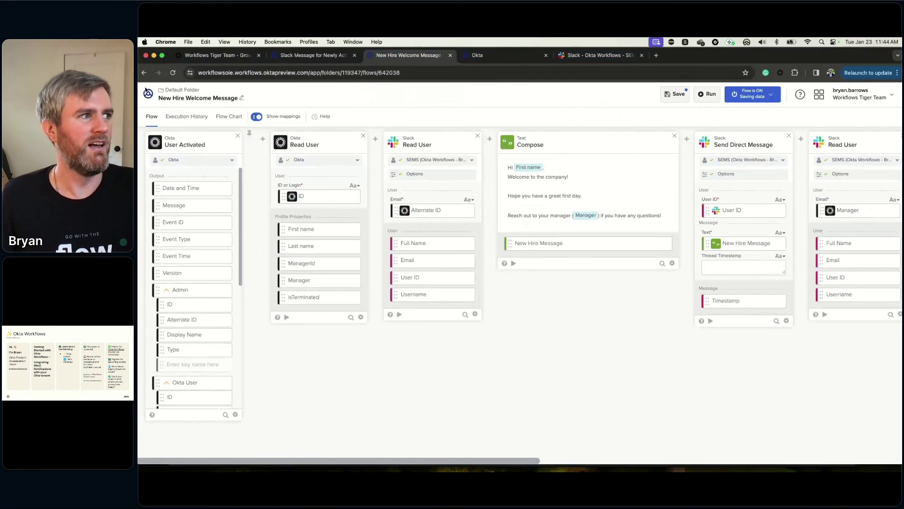
click(148, 93)
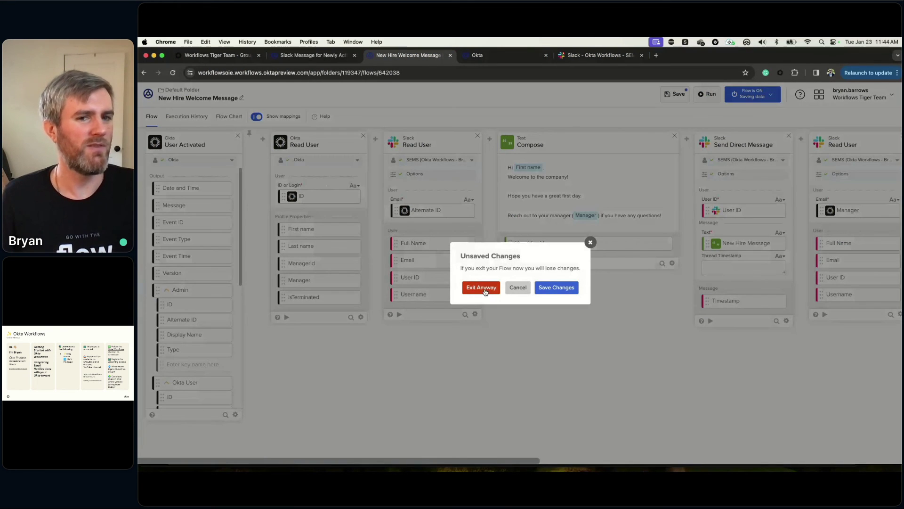
click(481, 287)
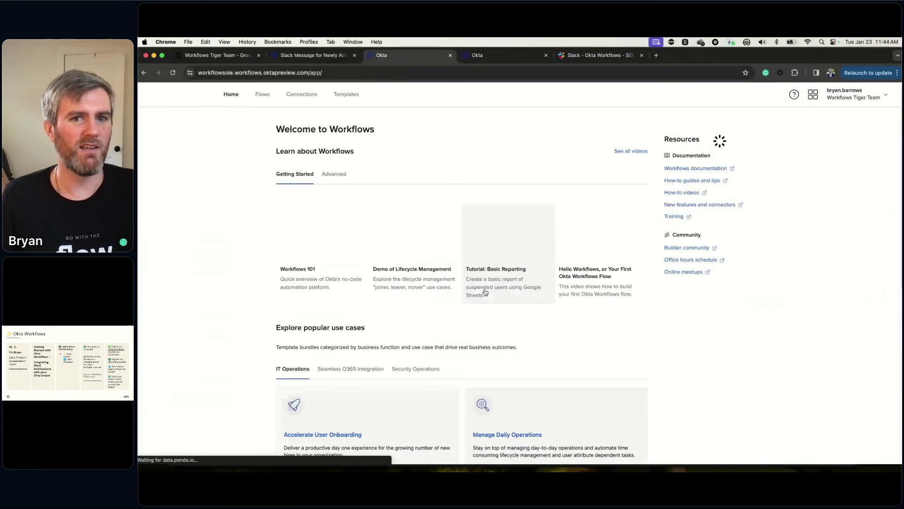
click(354, 98)
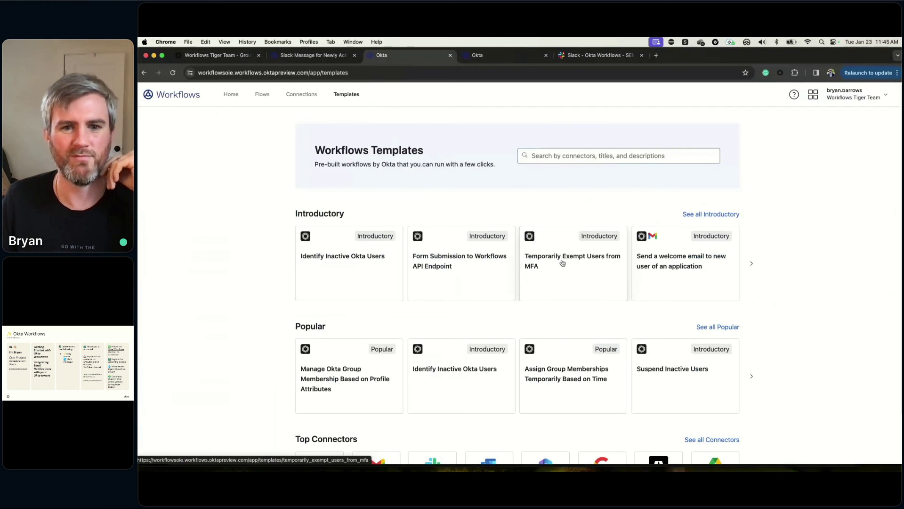
scroll(563, 263, down, 3)
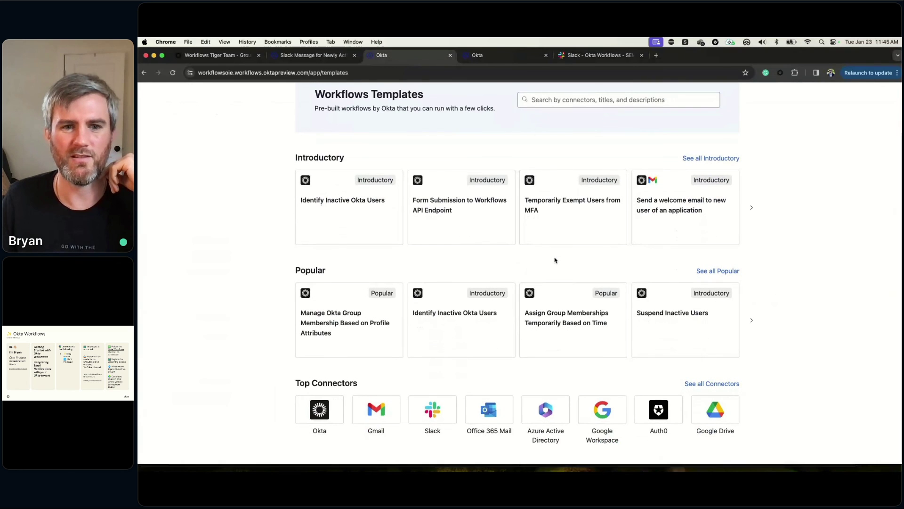
scroll(555, 260, up, 3)
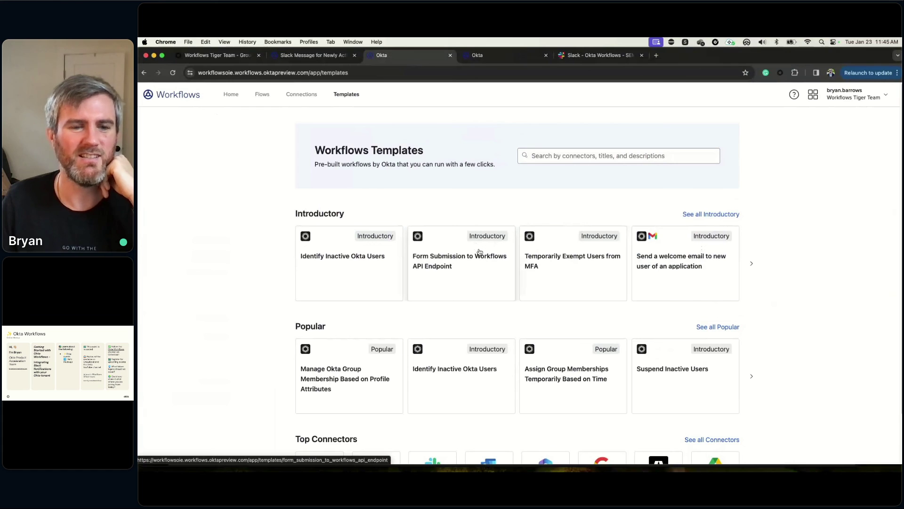
Step: Open the Identify Inactive Okta Users template and review its description and flow previews
click(362, 260)
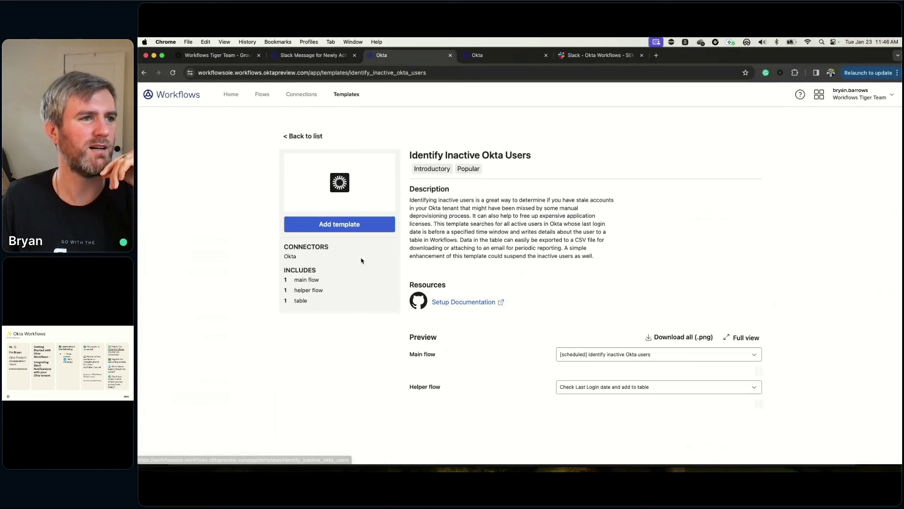
scroll(522, 221, down, 3)
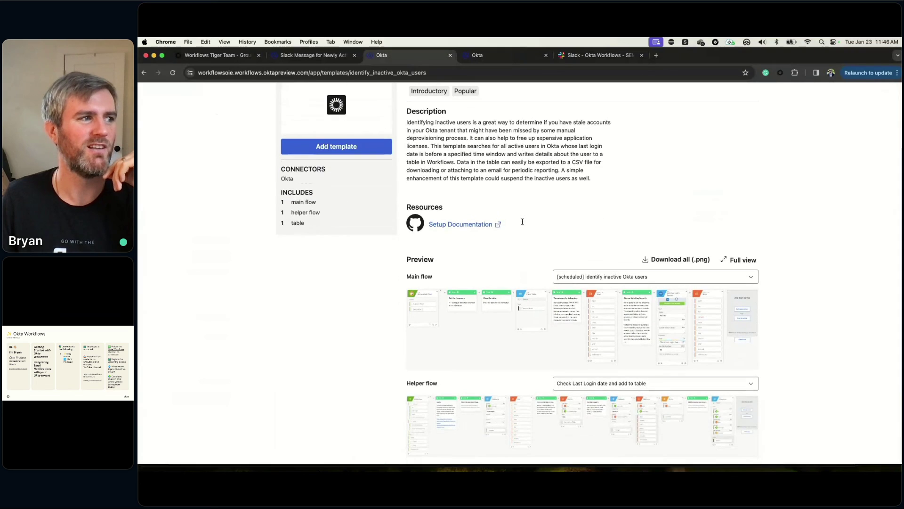
scroll(522, 222, up, 2)
click(344, 196)
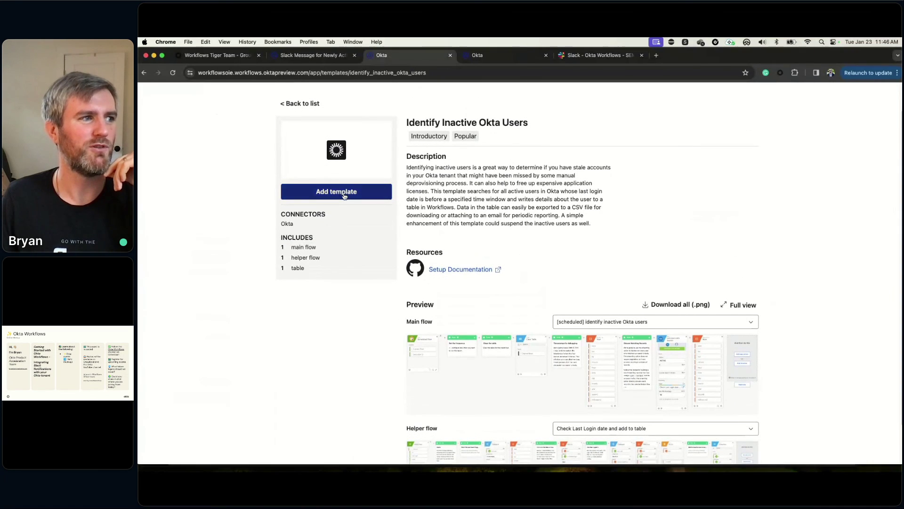
scroll(568, 257, down, 1)
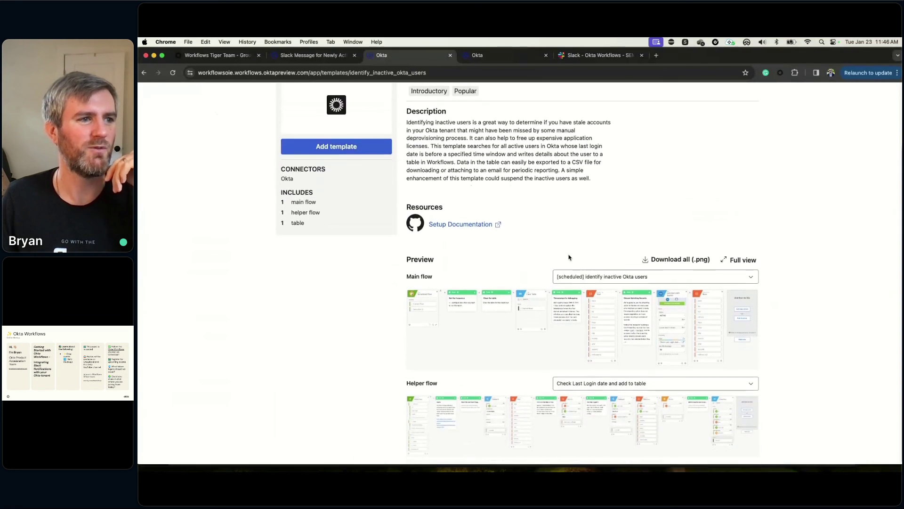
scroll(652, 276, up, 2)
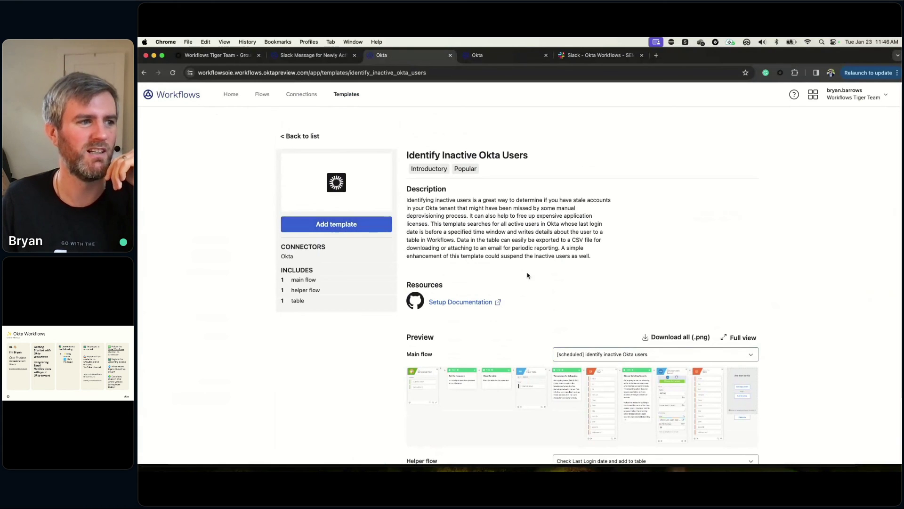
Step: Read the template's setup documentation on GitHub through the setup, test and limitations sections, and return to the template page
click(499, 303)
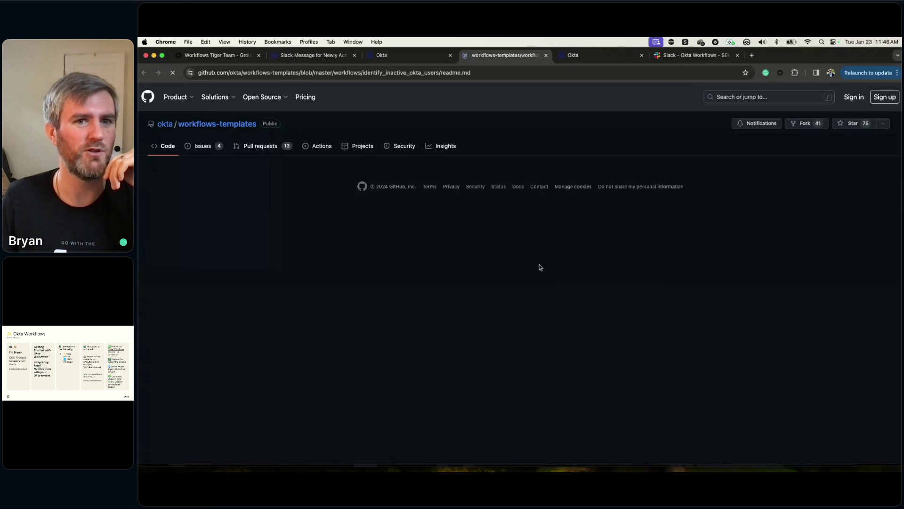
scroll(553, 273, down, 5)
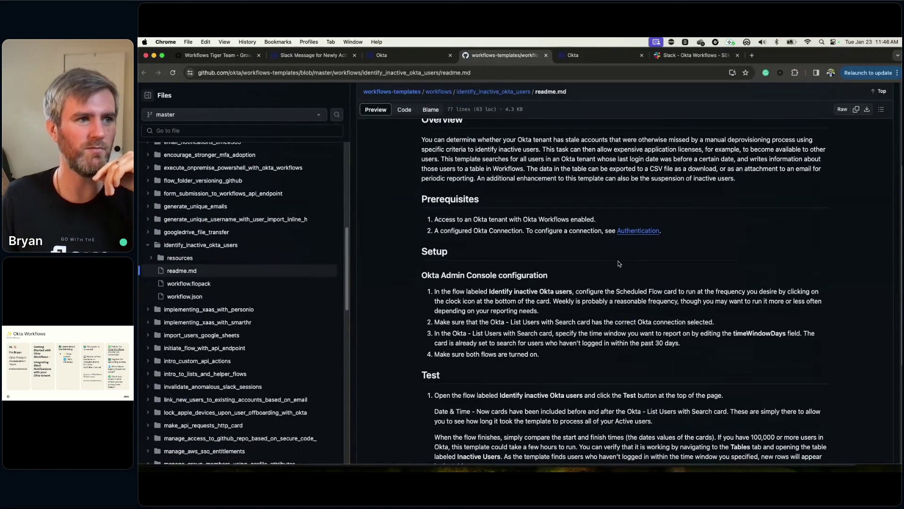
scroll(657, 270, down, 1)
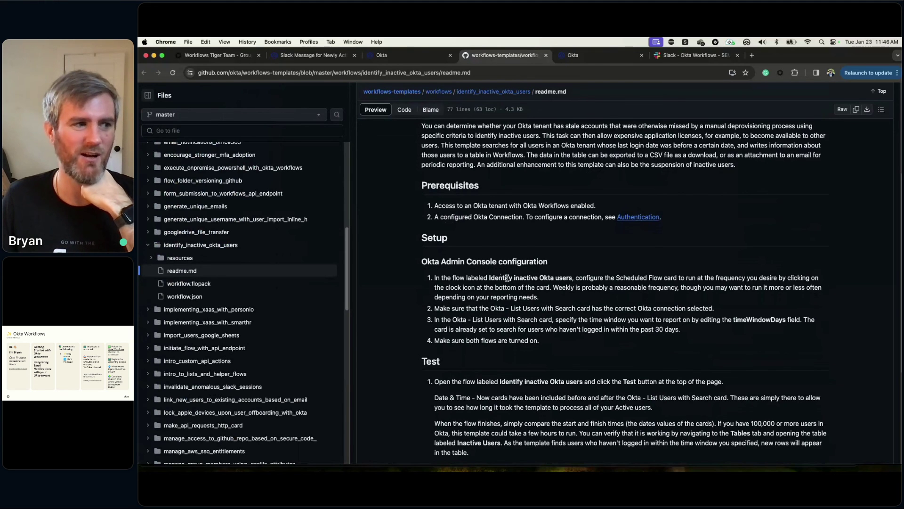
scroll(532, 276, down, 5)
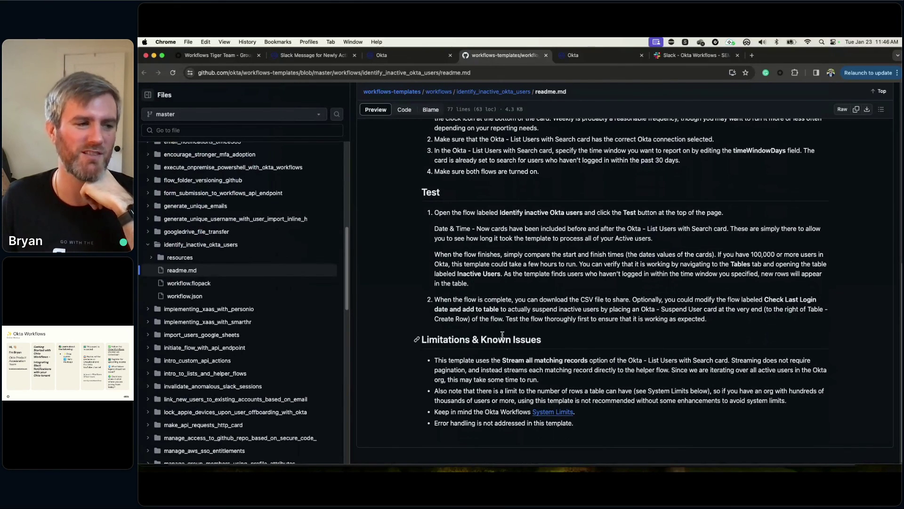
click(429, 57)
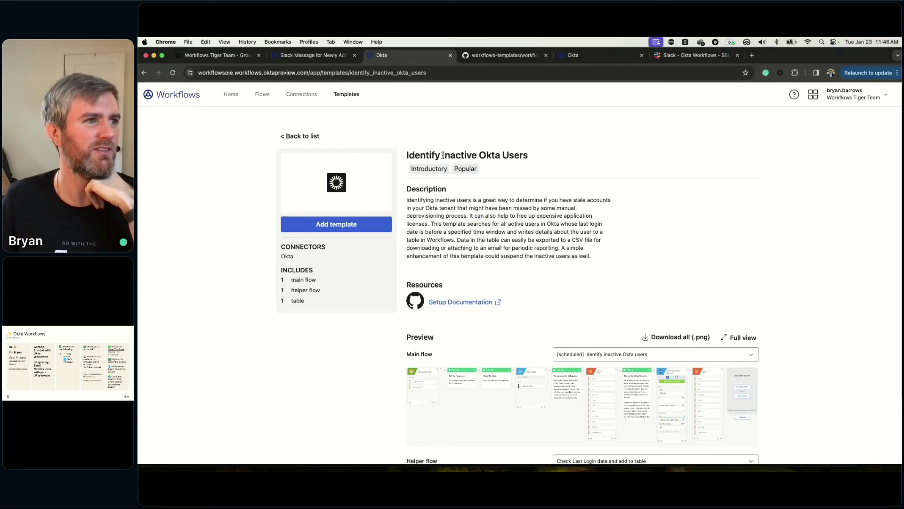
Step: Open the office hours schedule from the Workflows home page and select the 1:00pm slot on Thursday, January 25
click(232, 94)
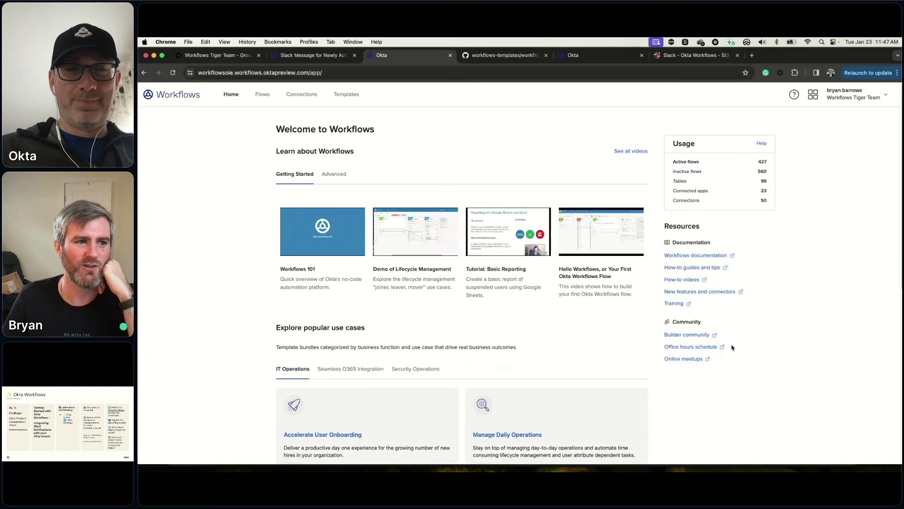
click(690, 346)
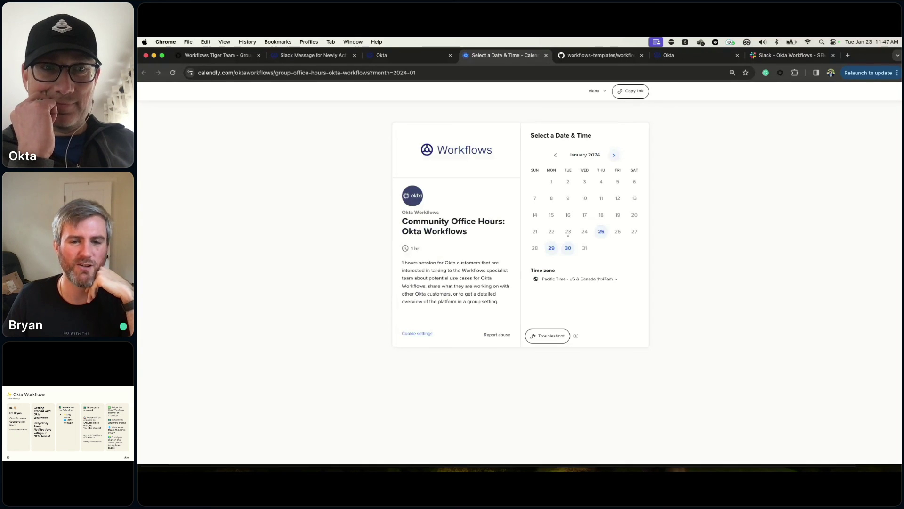
click(427, 57)
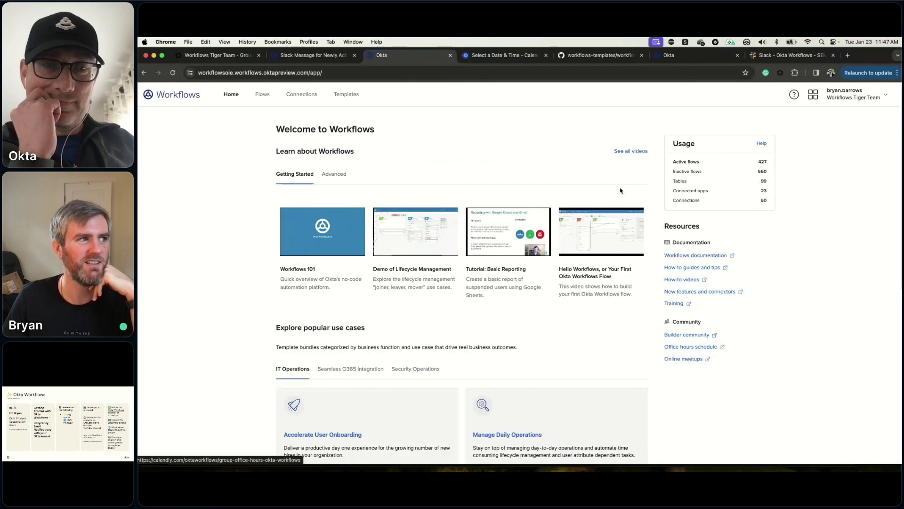
click(526, 57)
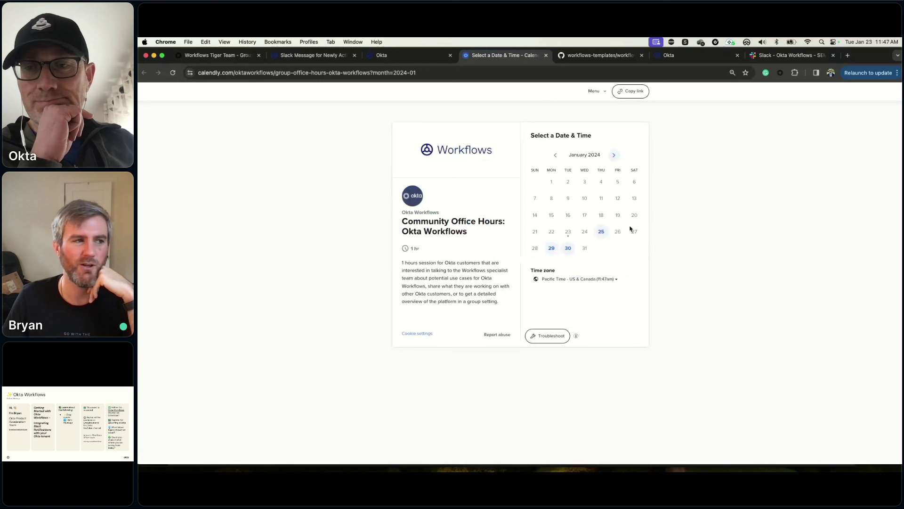
click(601, 232)
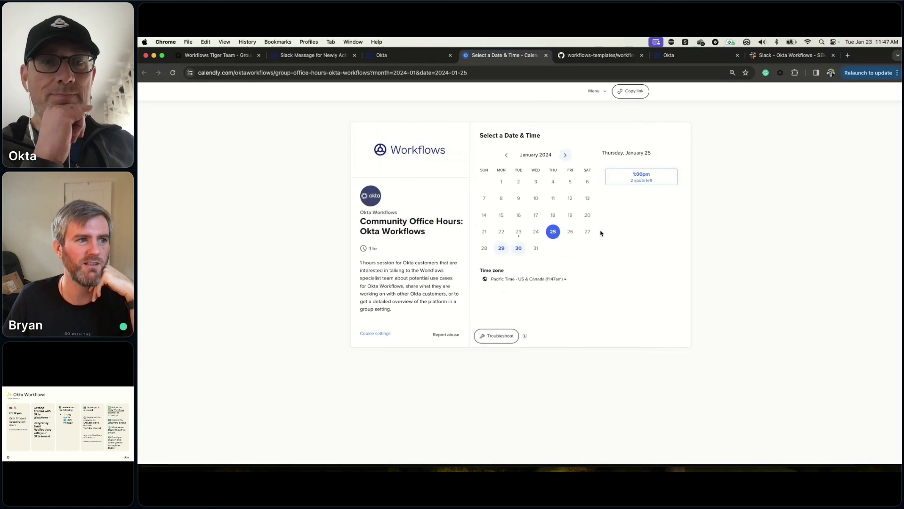
click(639, 178)
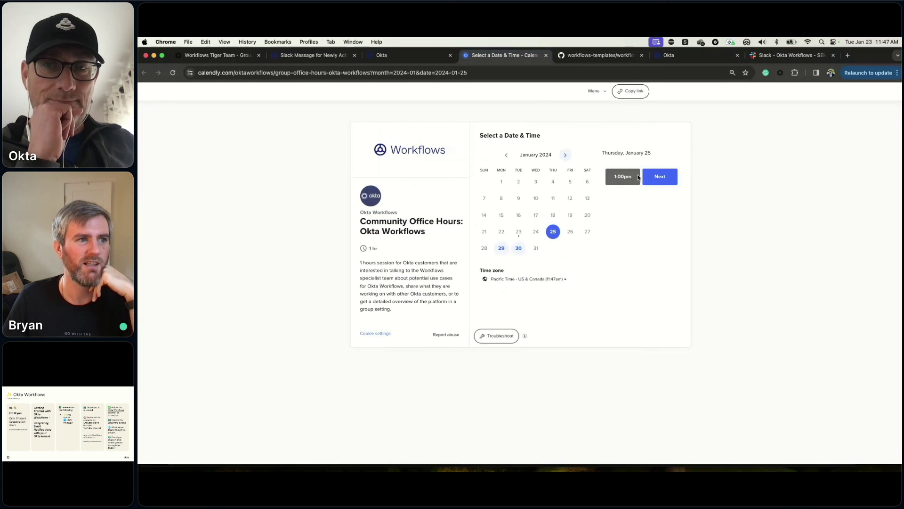